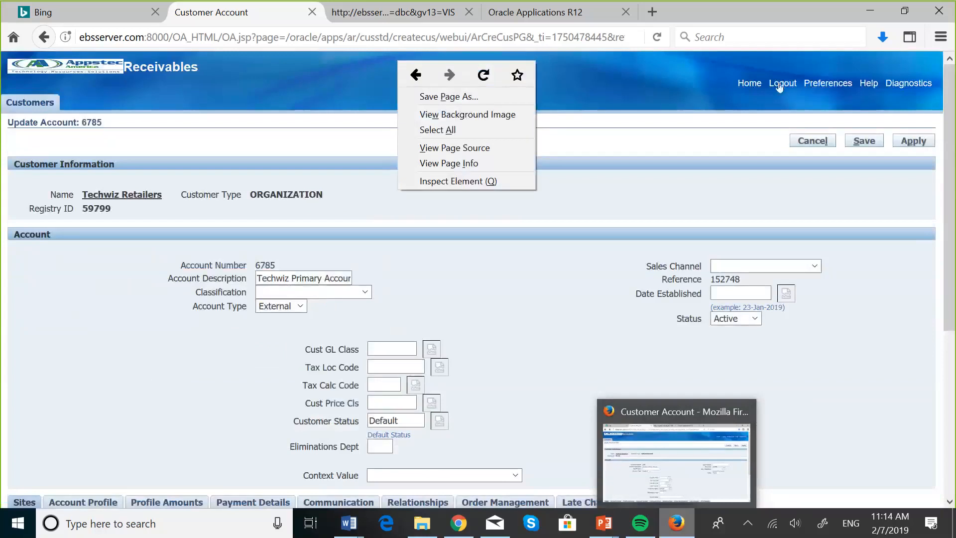
Log out of the Receivables session and close the two leftover Oracle forms browser tabs.
left_click(780, 83)
left_click(780, 83)
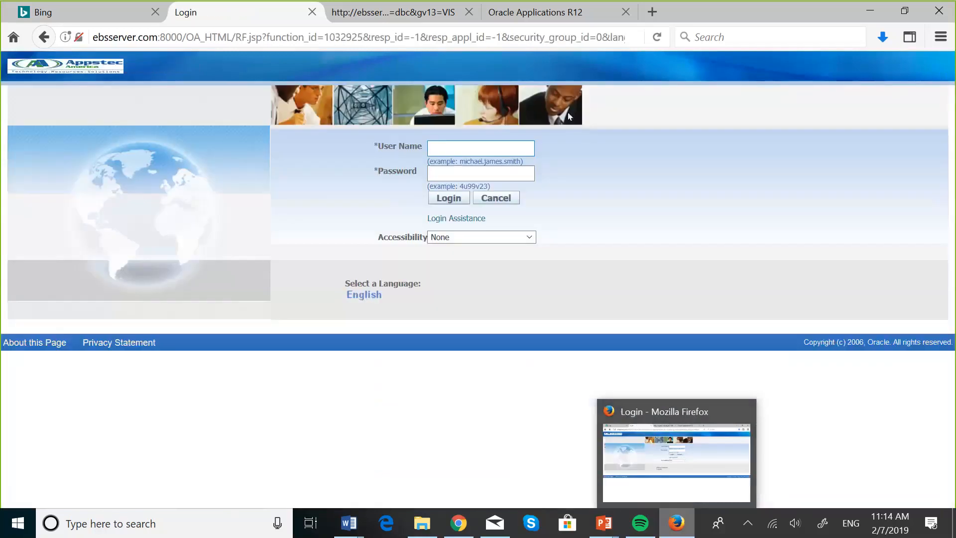
left_click(371, 6)
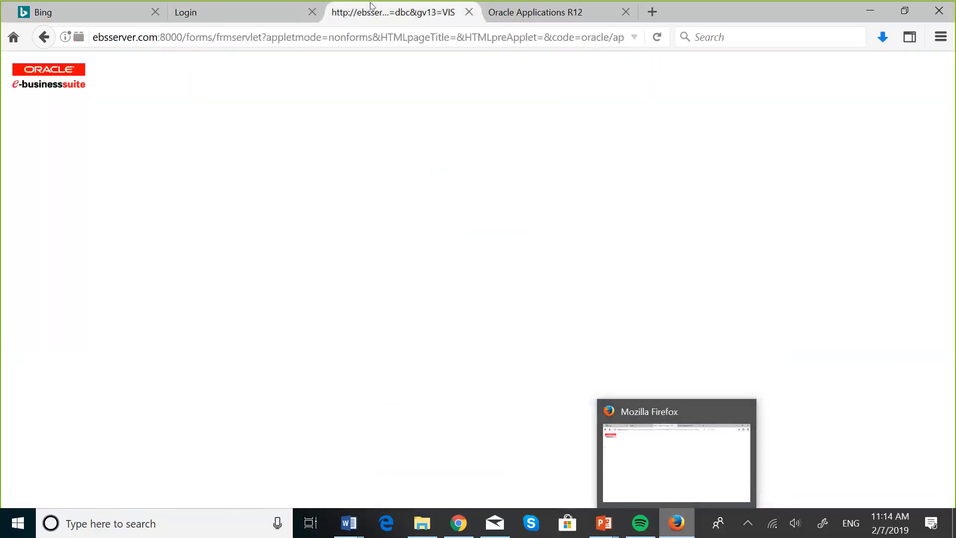
right_click(371, 6)
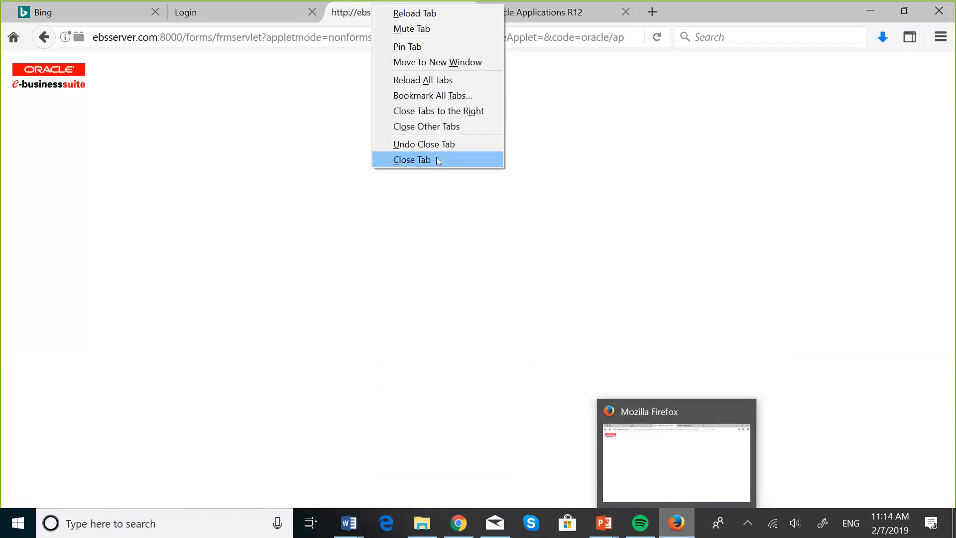
left_click(439, 160)
right_click(363, 17)
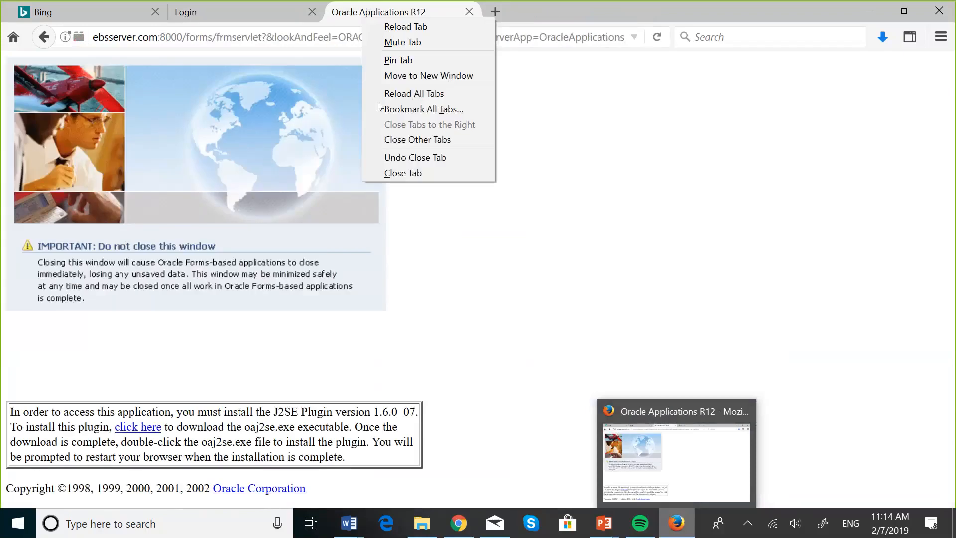
left_click(398, 172)
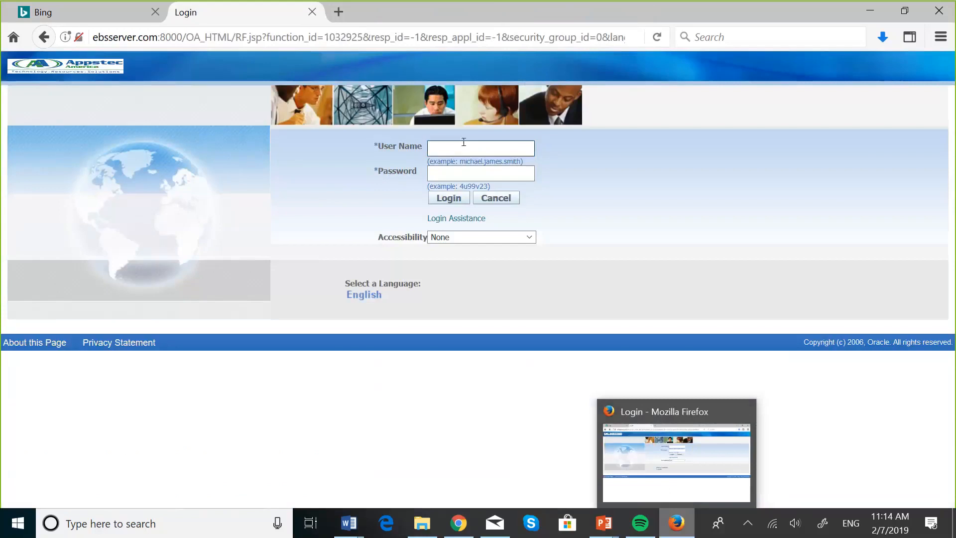
Log in to E-Business Suite with the saved user name.
type("Bo")
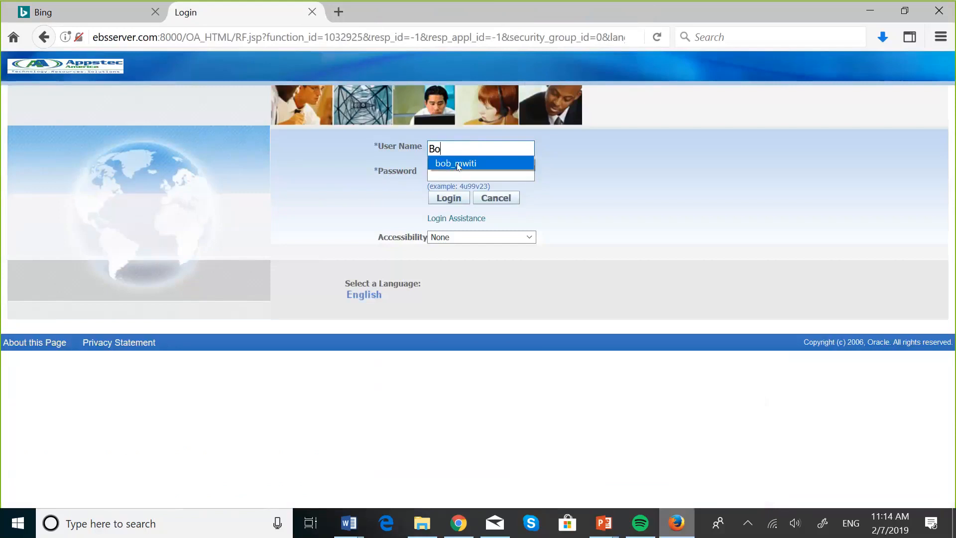
left_click(458, 164)
left_click(455, 199)
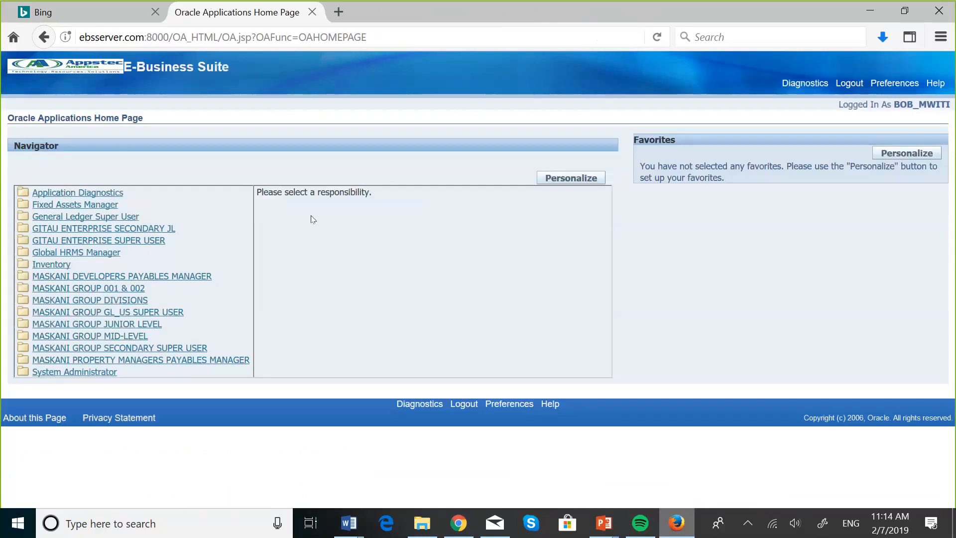
Open the Fixed Assets Manager responsibility and locate the Setup : Financials : Flexfields : Validation functions.
left_click(110, 206)
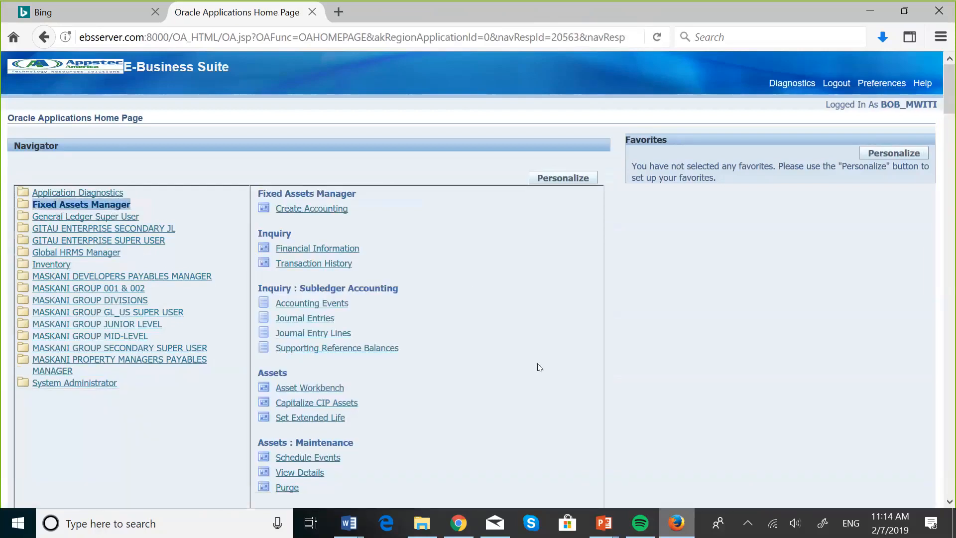
scroll(539, 367, "down", 6)
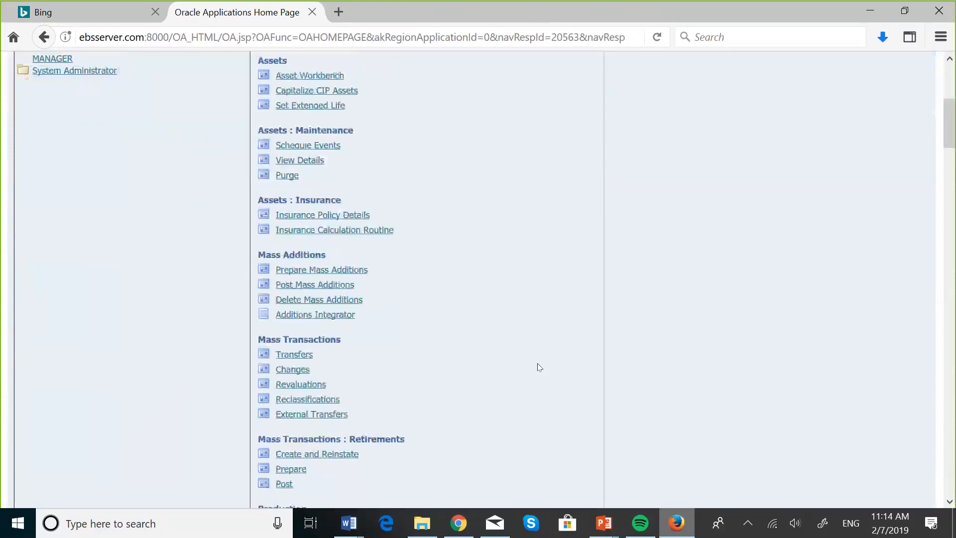
scroll(539, 367, "down", 4)
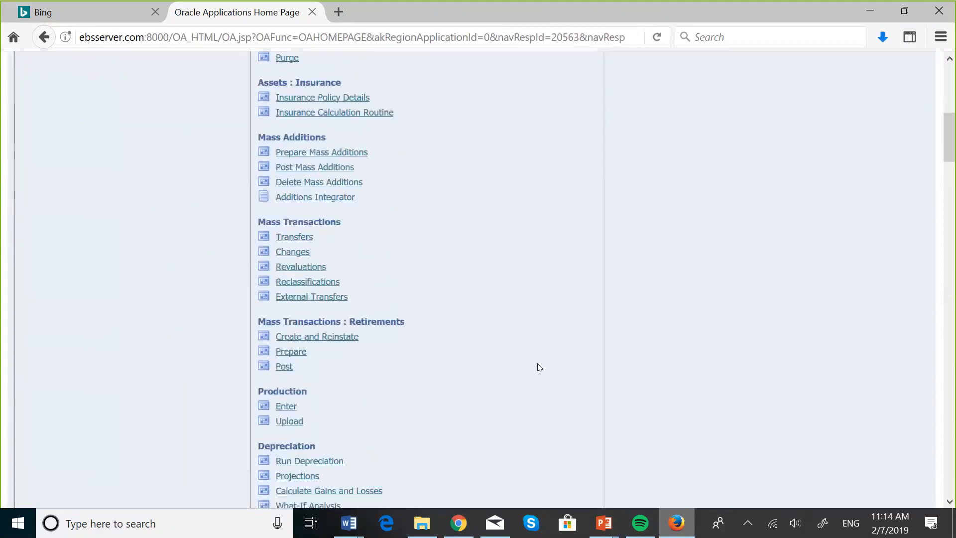
scroll(540, 368, "down", 11)
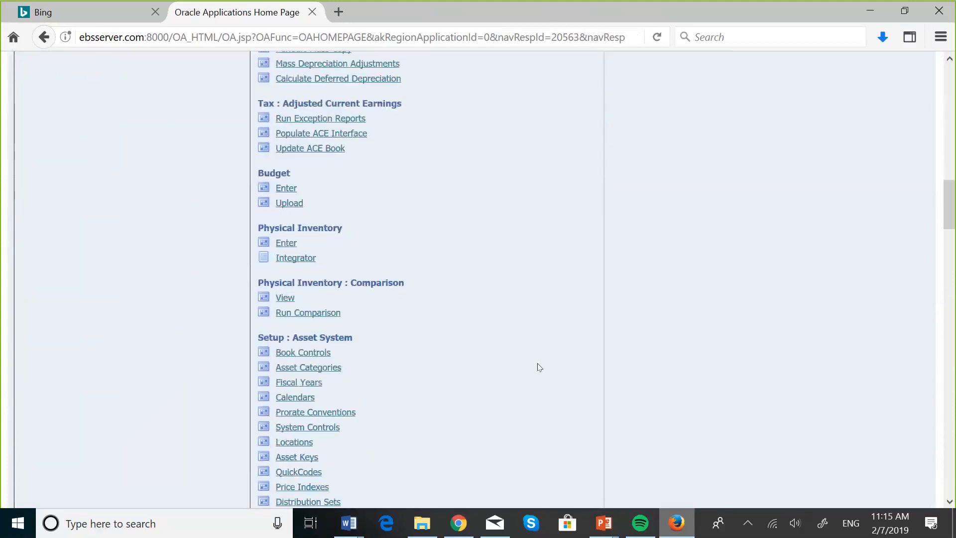
scroll(540, 368, "down", 4)
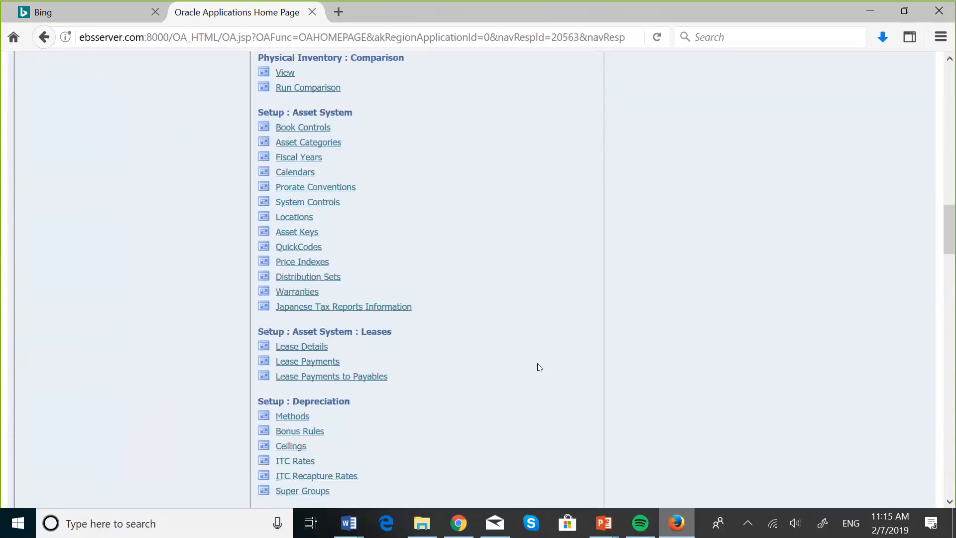
scroll(539, 367, "down", 5)
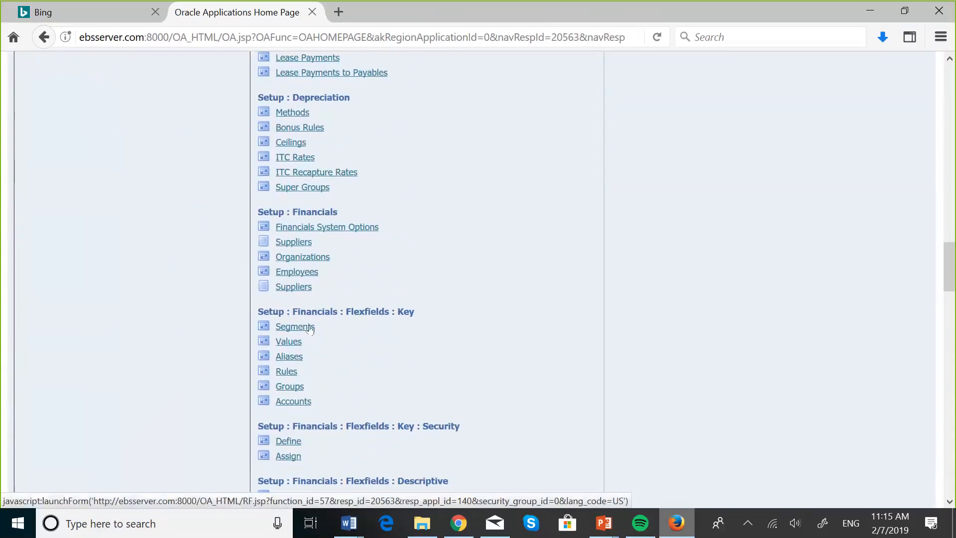
scroll(438, 359, "down", 3)
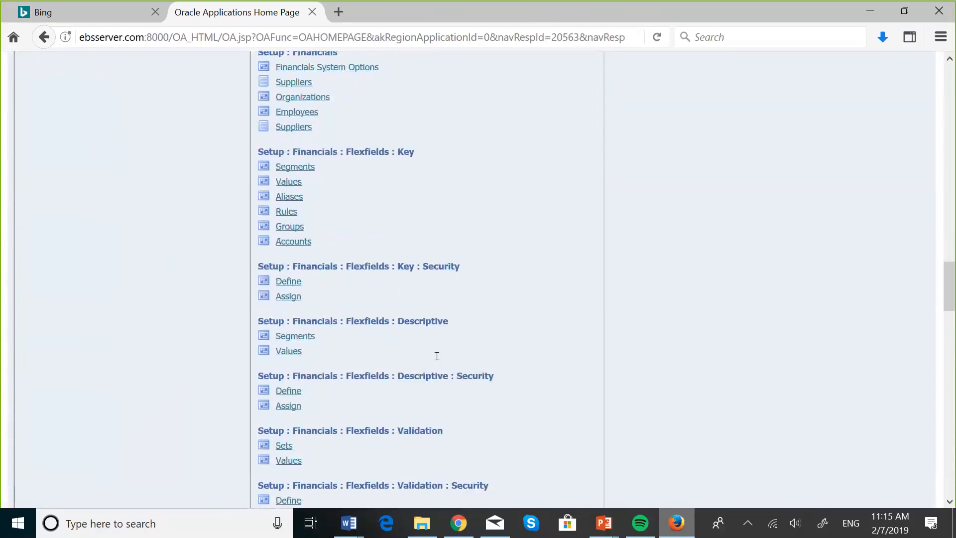
scroll(440, 362, "down", 1)
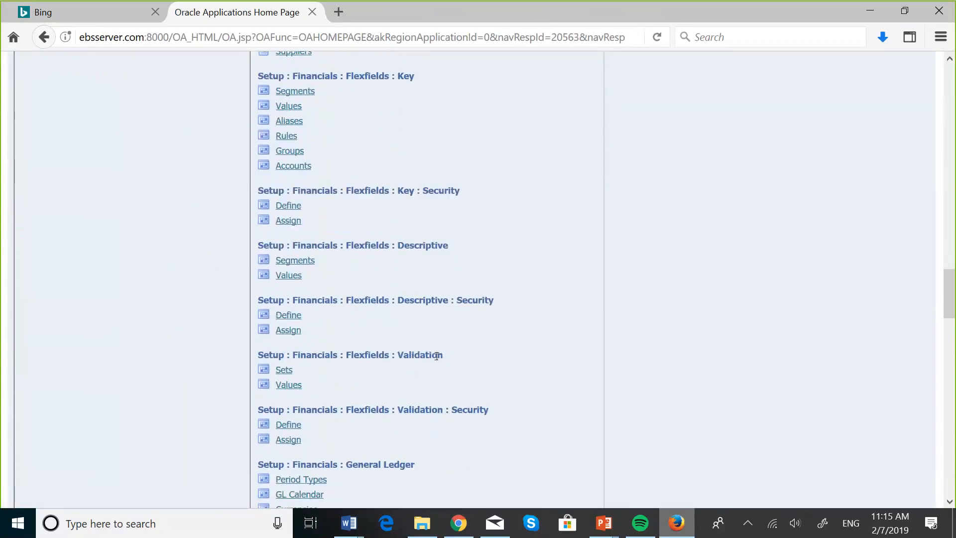
Switch to the PowerPoint slide show to review the Creating Location Flexfields steps, and return to the Oracle home page in Firefox.
key("super+Tab")
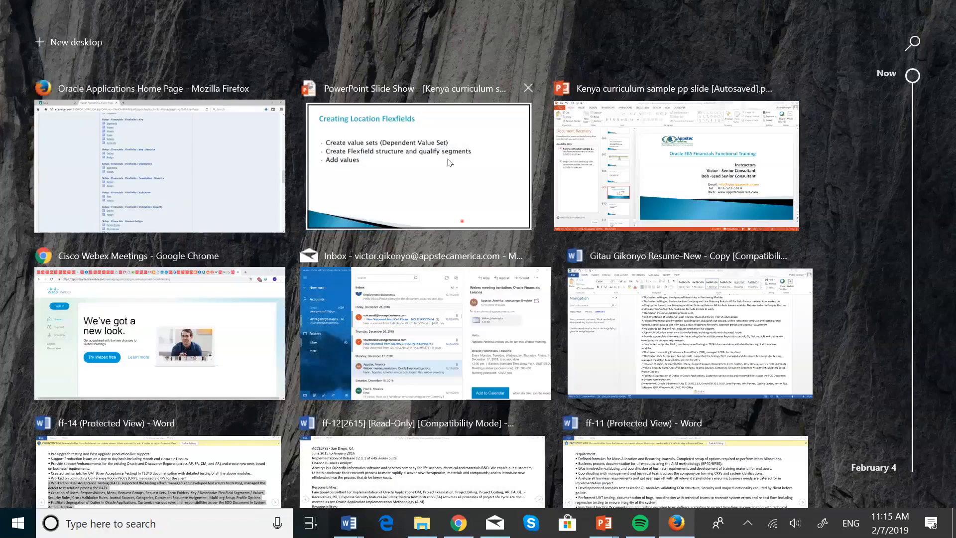
left_click(449, 162)
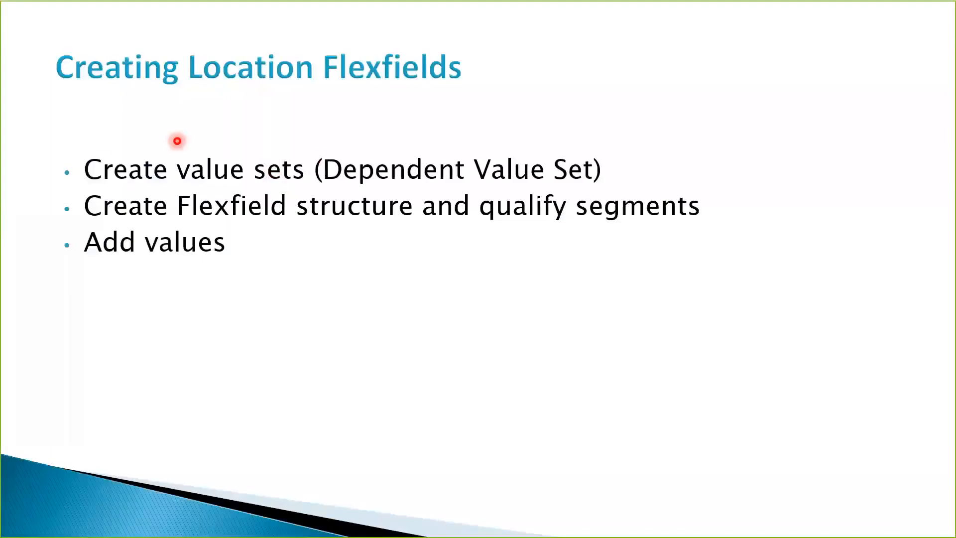
key("super+Tab")
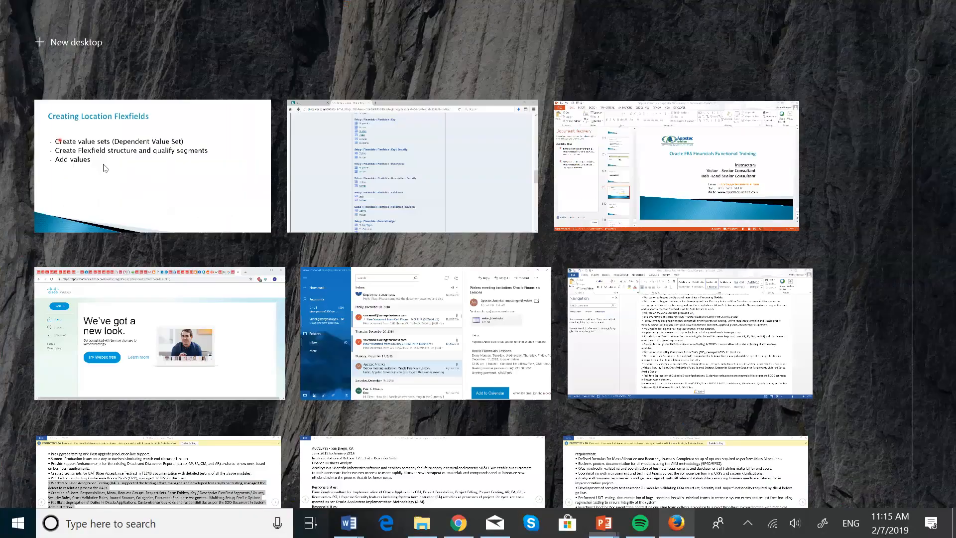
left_click(395, 173)
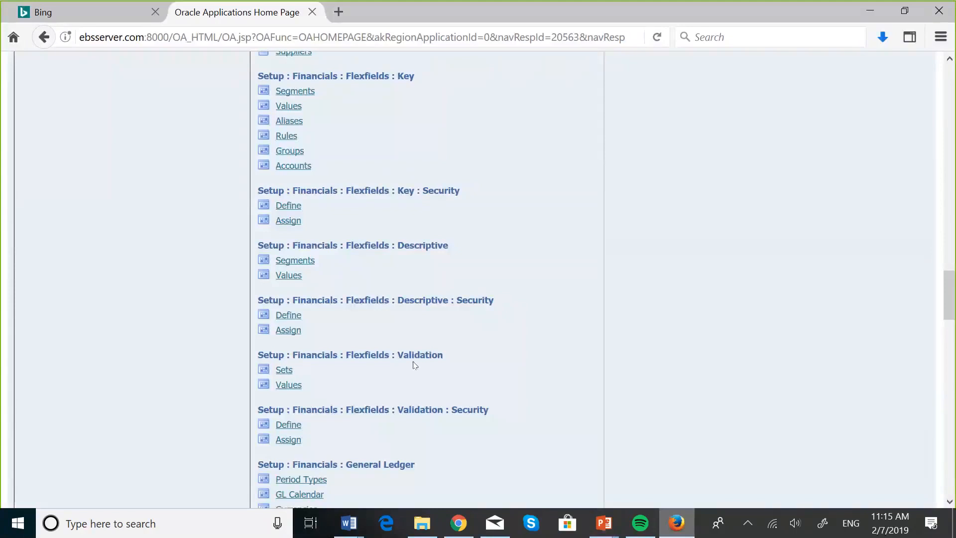
Launch the flexfield validation Sets function and close the Value Sets form to reach the Fixed Assets Manager Navigator.
left_click(291, 374)
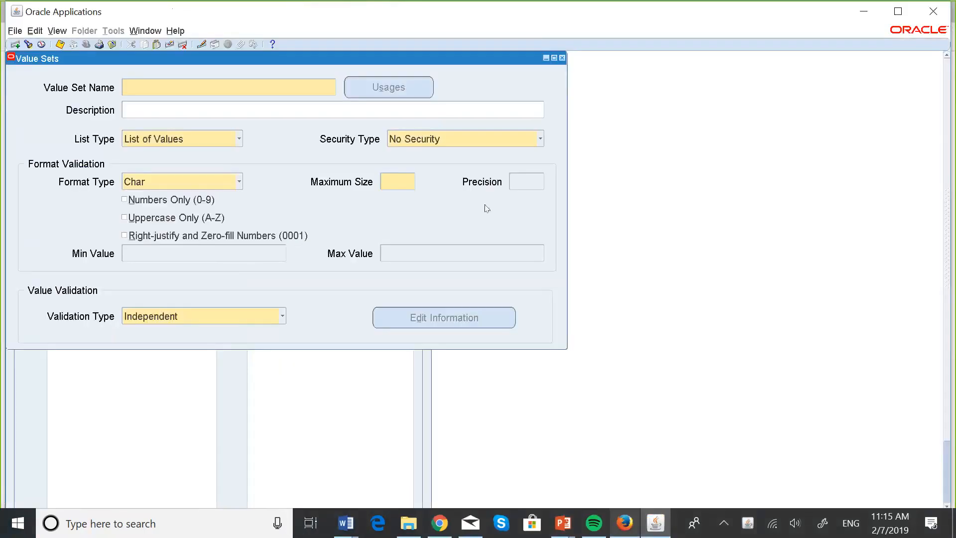
left_click(562, 59)
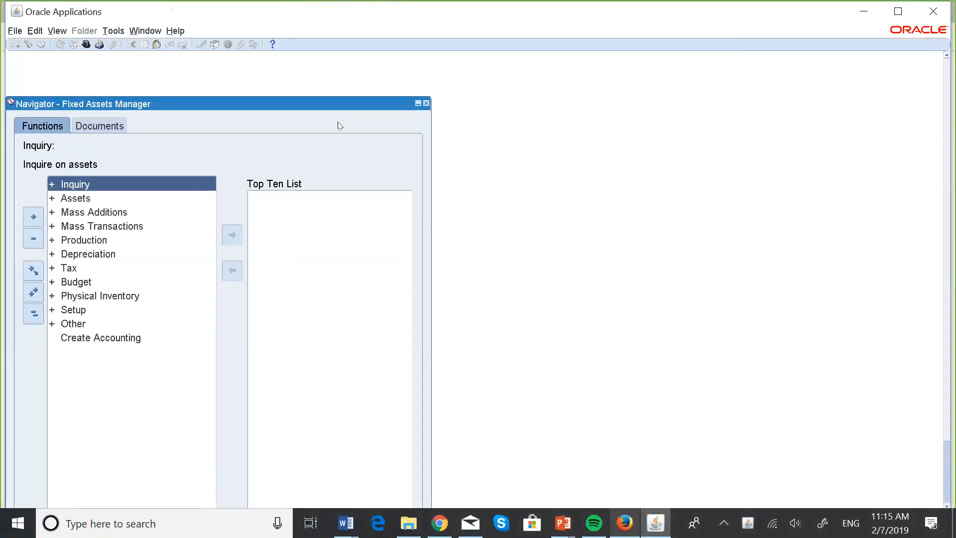
Open the Key Flexfield Segments form from Setup, Financials, Flexfields, Key, Segments in the Navigator.
left_click(85, 320)
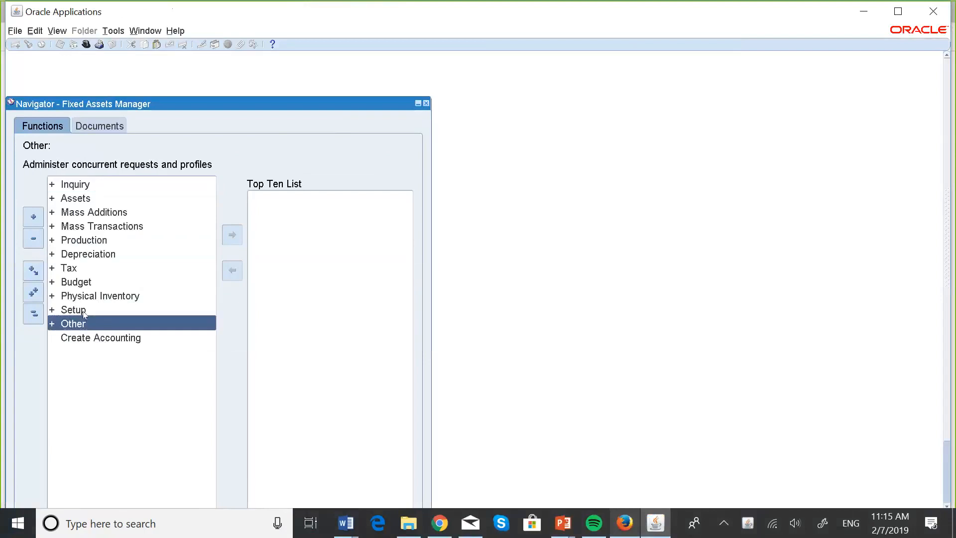
double_click(85, 312)
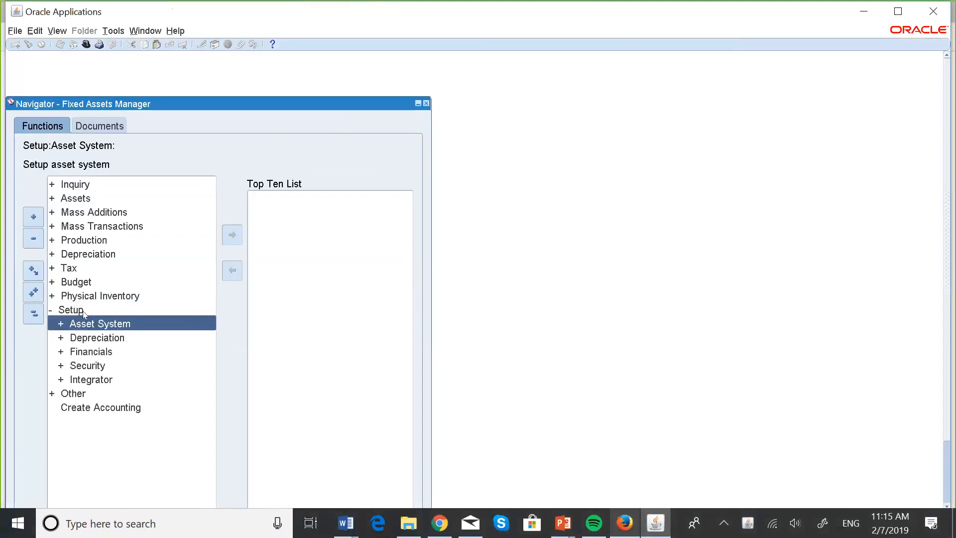
left_click(91, 351)
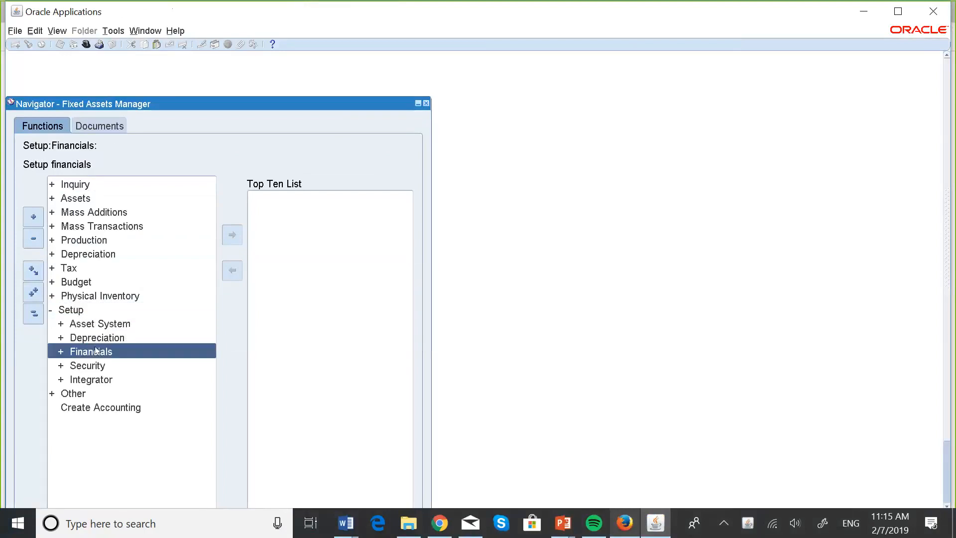
double_click(96, 350)
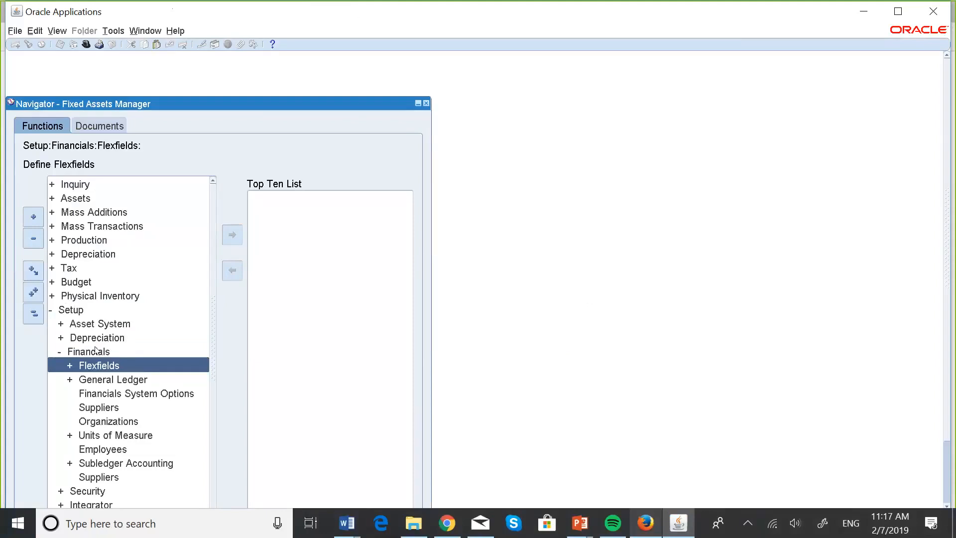
key("Return")
key("Return")
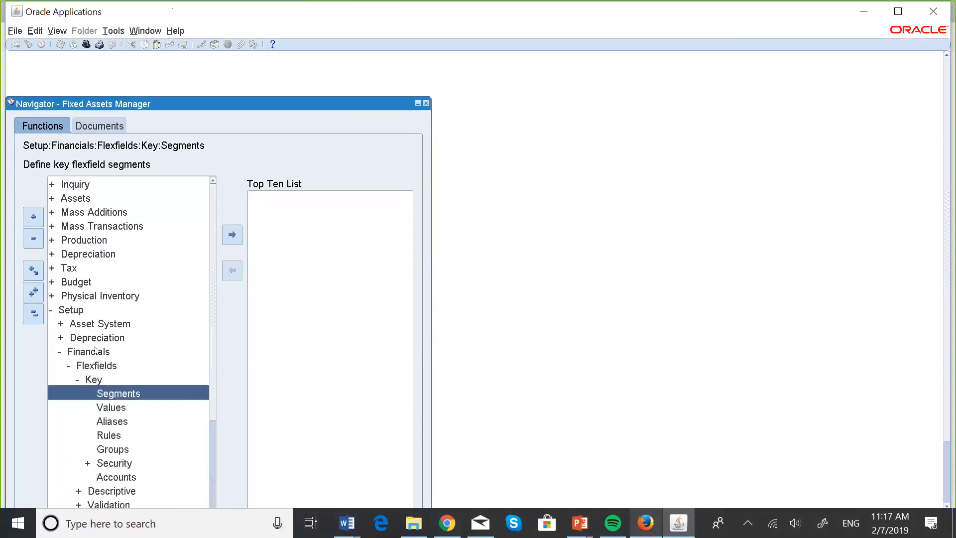
key("Return")
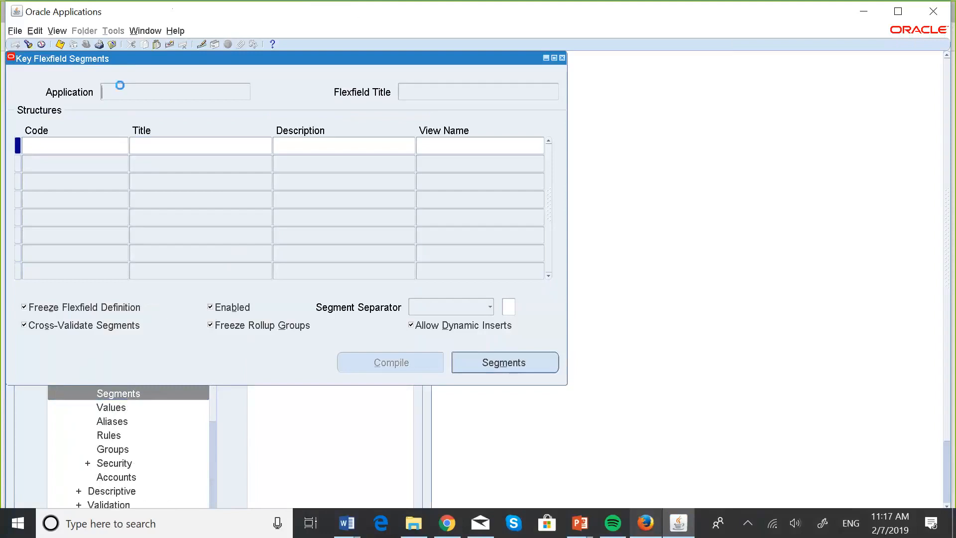
Query the key flexfields for applications matching %Asset%.
key("F11")
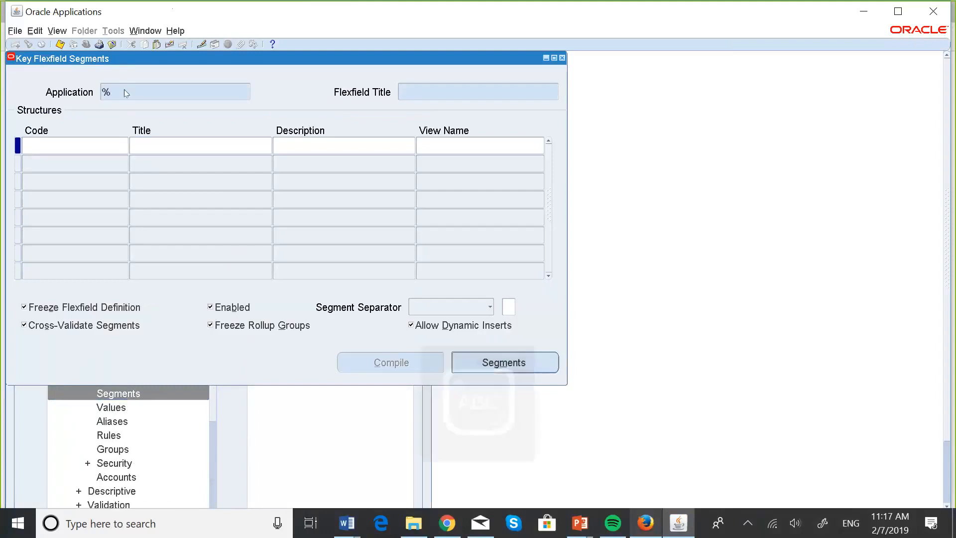
type("Asset")
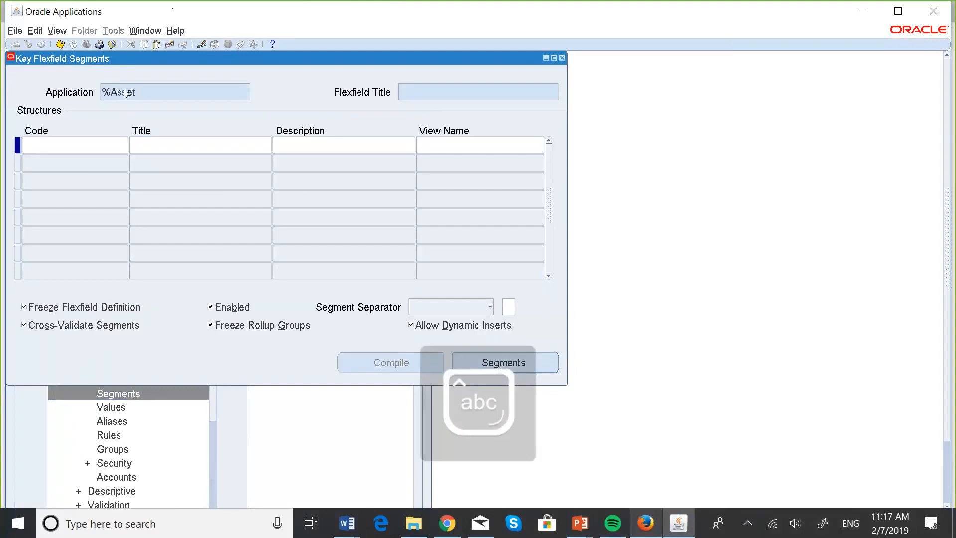
type("%")
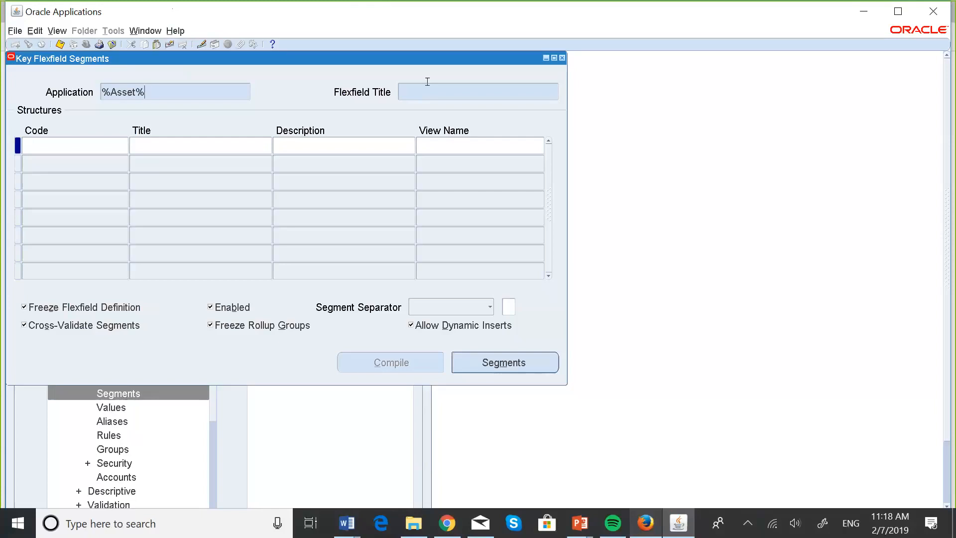
key("ctrl+F11")
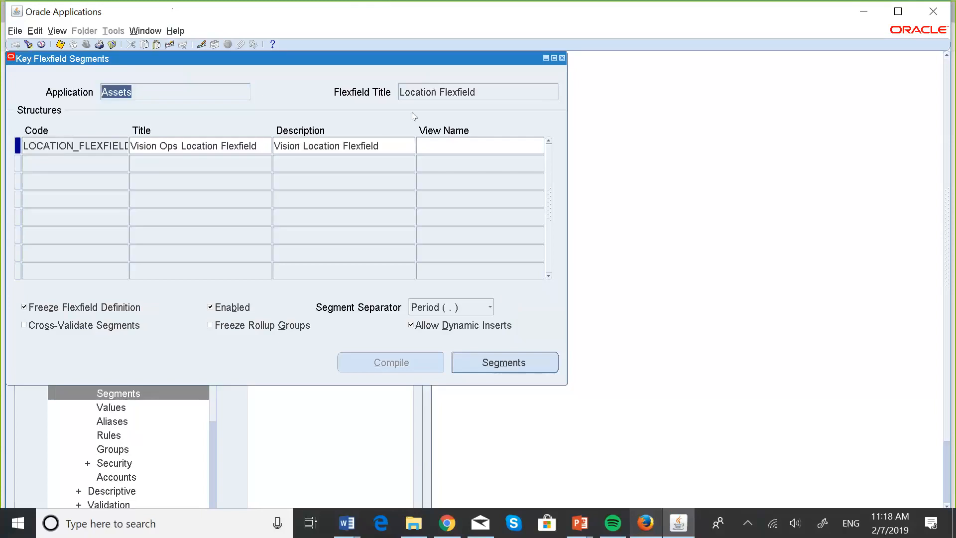
View the segments of the Vision Ops Location Flexfield and the flexfield qualifiers of its Pesh State segment.
left_click(211, 139)
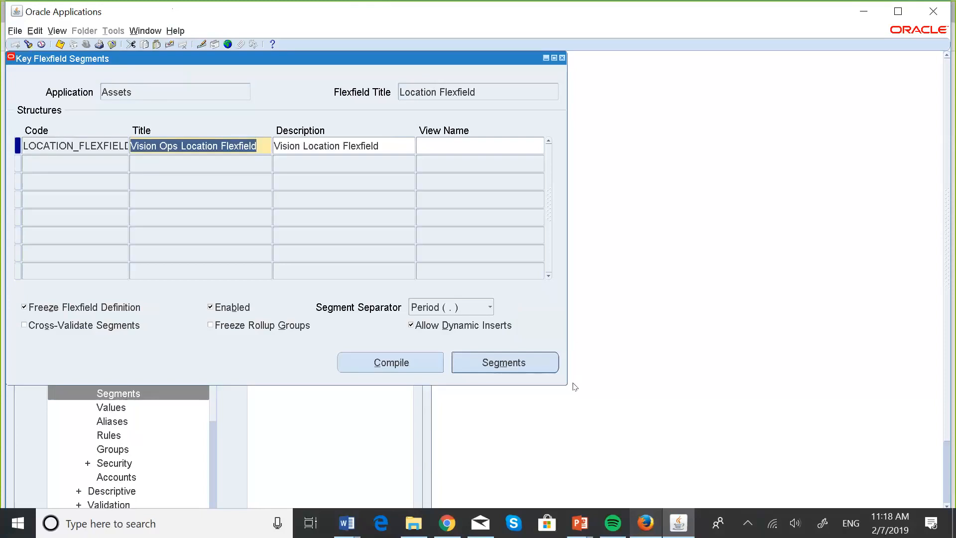
left_click(516, 359)
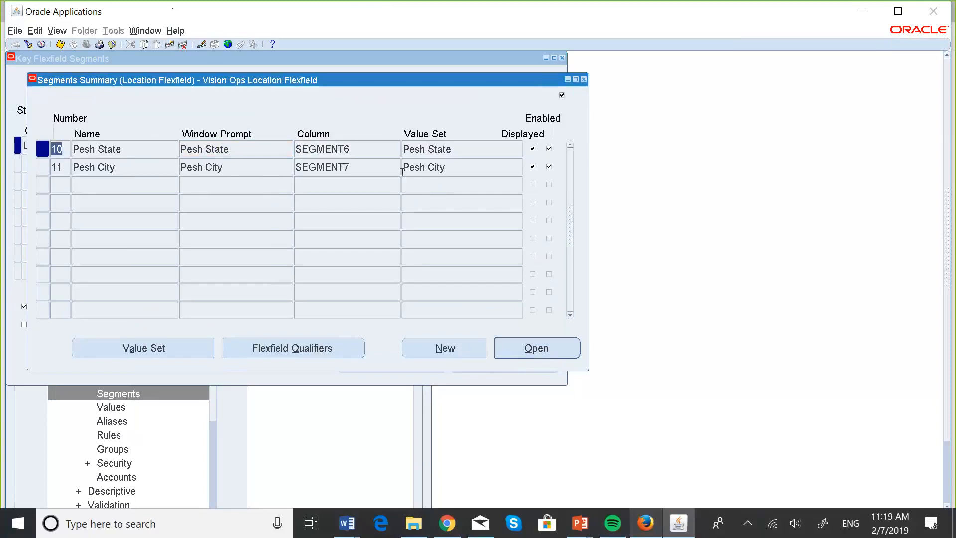
left_click(430, 150)
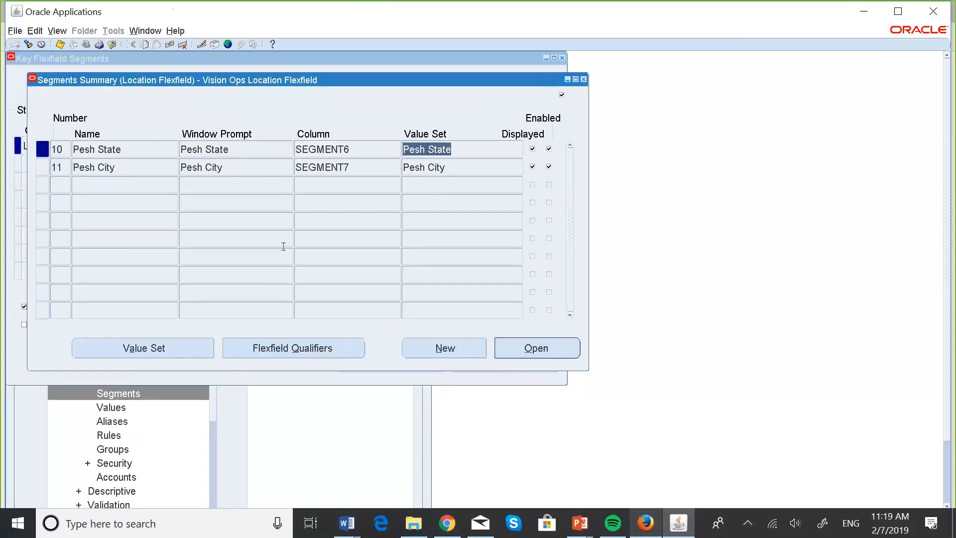
left_click(297, 349)
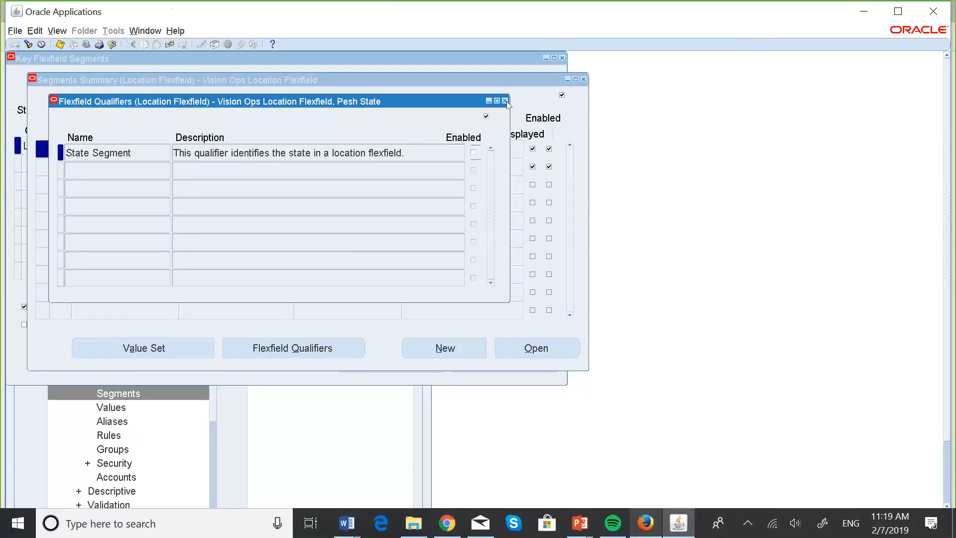
Close the flexfield qualifiers, review the value sets and window prompts of the Pesh State and Pesh City segments, and close the segments summary.
left_click(506, 101)
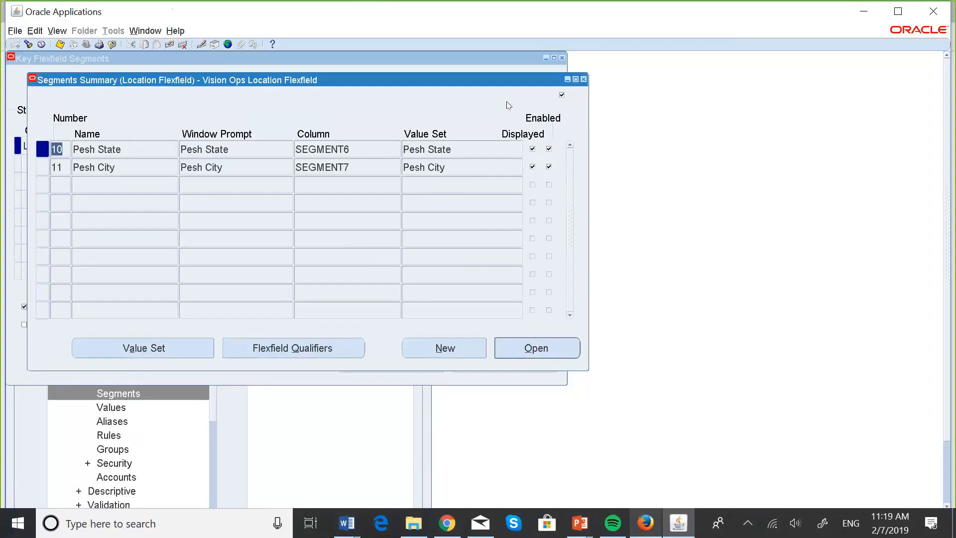
left_click(446, 151)
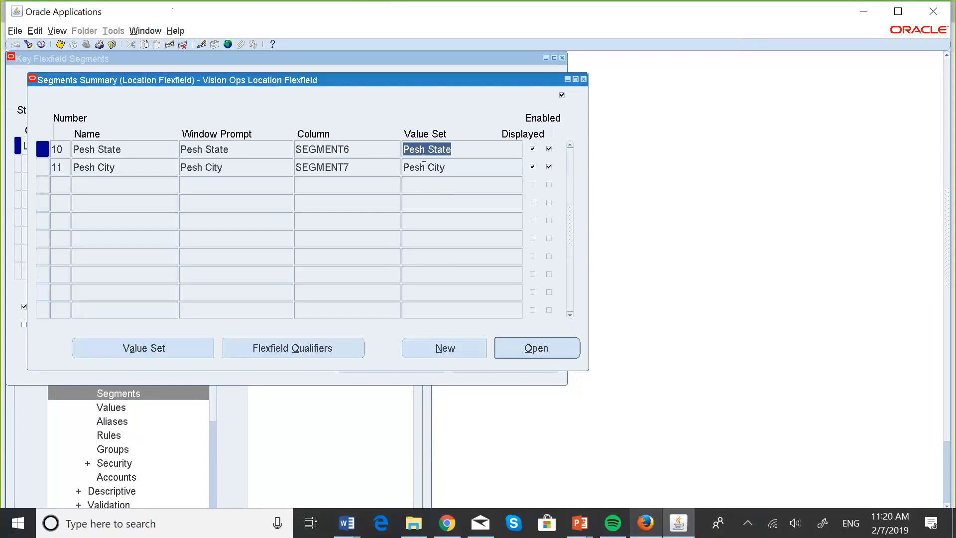
key("Down")
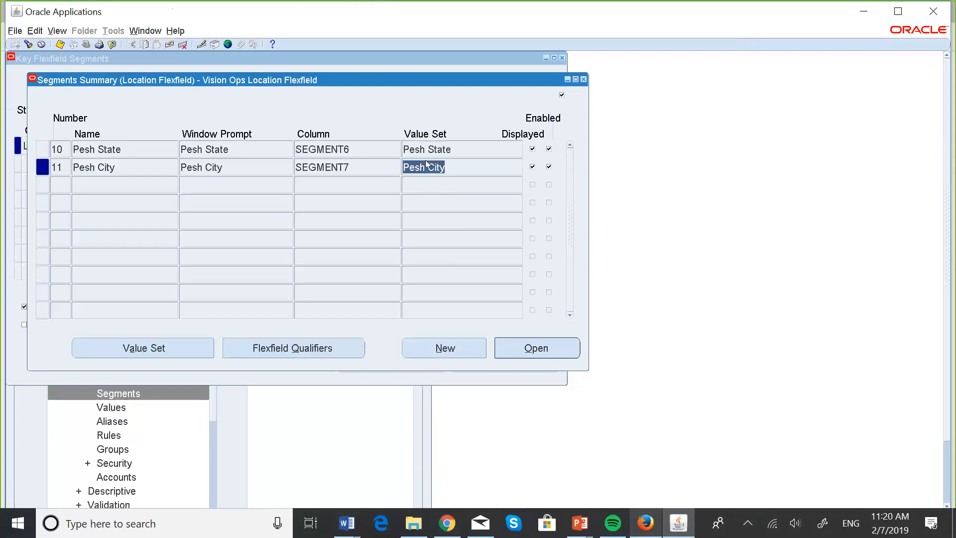
left_click(230, 149)
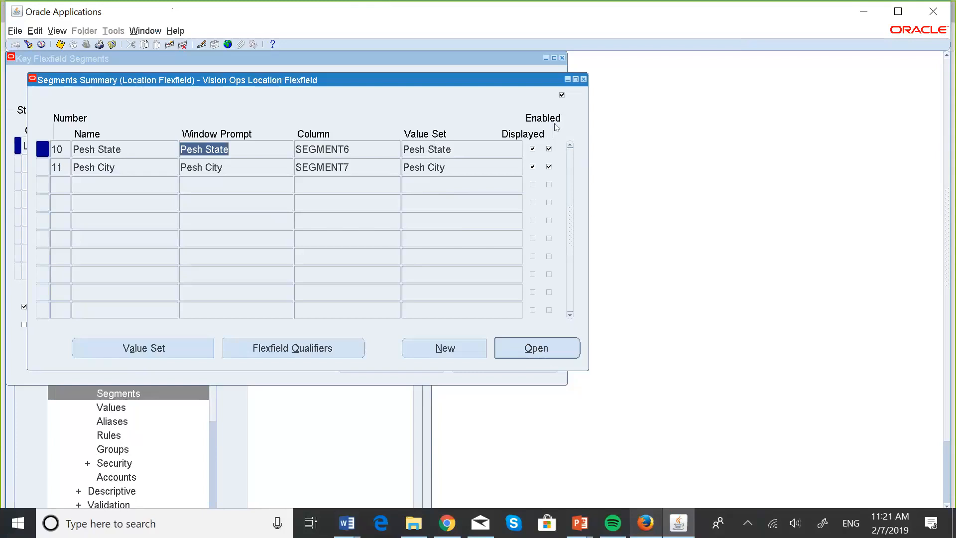
left_click(584, 80)
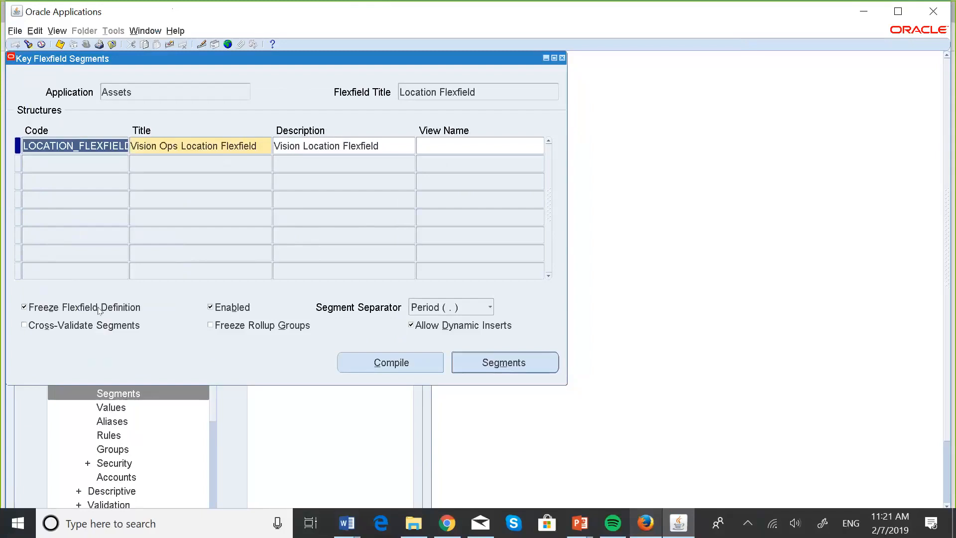
Unfreeze the Vision Ops Location Flexfield definition, accepting the caution, and open its segments for editing.
left_click(24, 308)
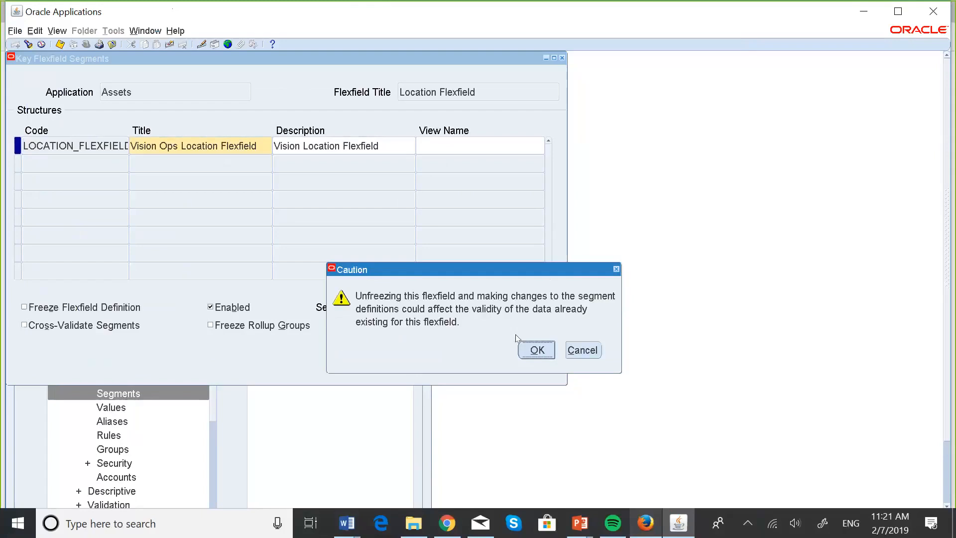
left_click(536, 349)
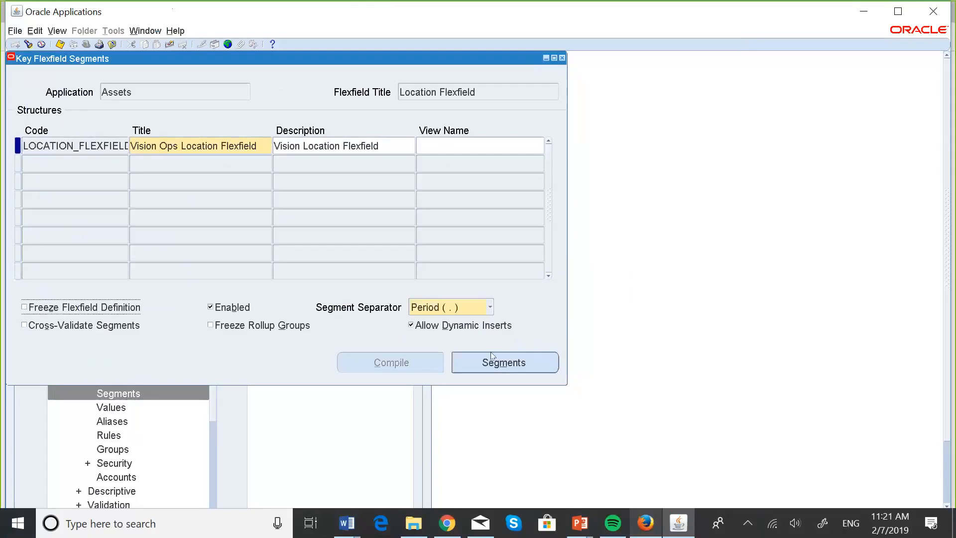
left_click(507, 365)
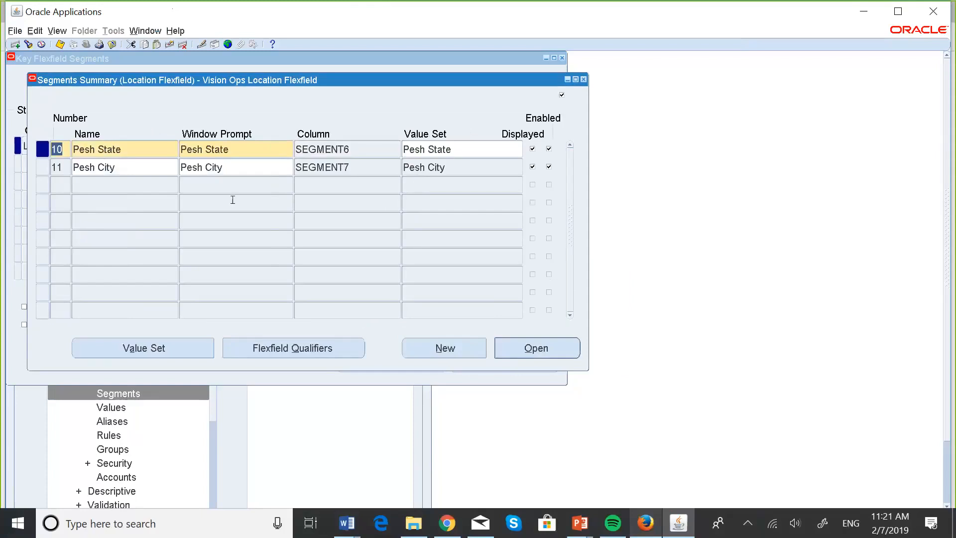
Change the window prompt of the Pesh State segment to State.
left_click(200, 149)
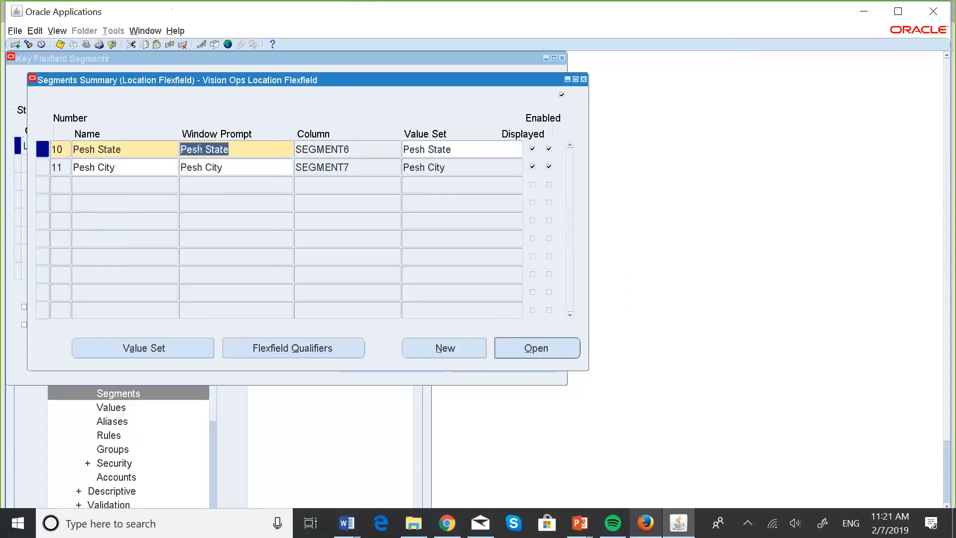
left_click(225, 155)
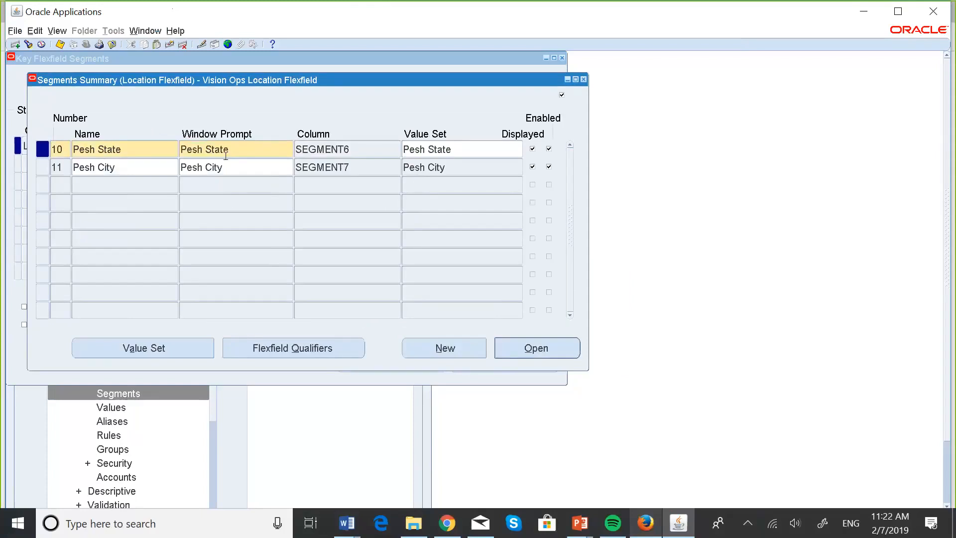
key("BackSpace")
key("BackSpace")
key("BackSpace")
key("BackSpace")
key("BackSpace")
Change the window prompt of the Pesh City segment to City and close the key flexfield forms to return to the Navigator.
left_click(207, 166)
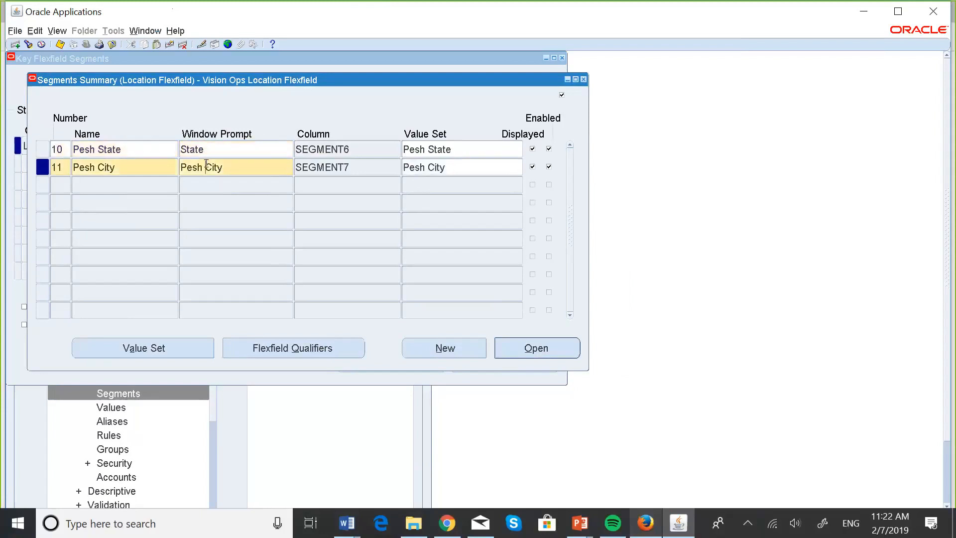
key("BackSpace")
key("BackSpace")
key("BackSpace")
key("BackSpace")
key("BackSpace")
key("shift+End")
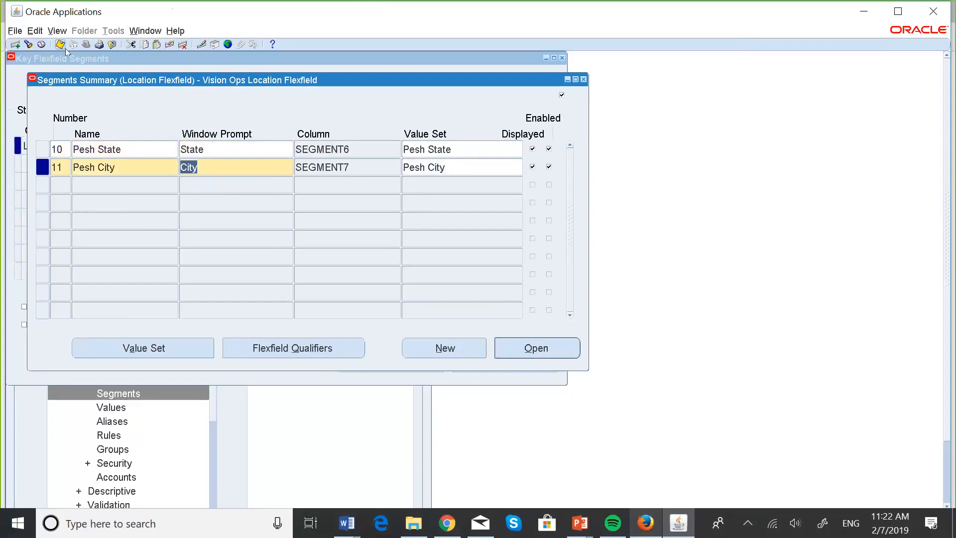
left_click(584, 80)
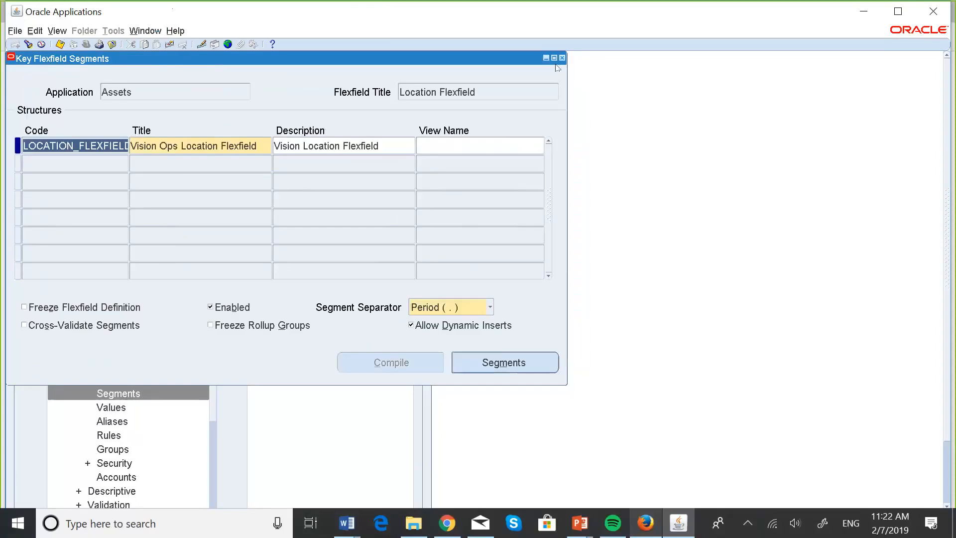
left_click(562, 60)
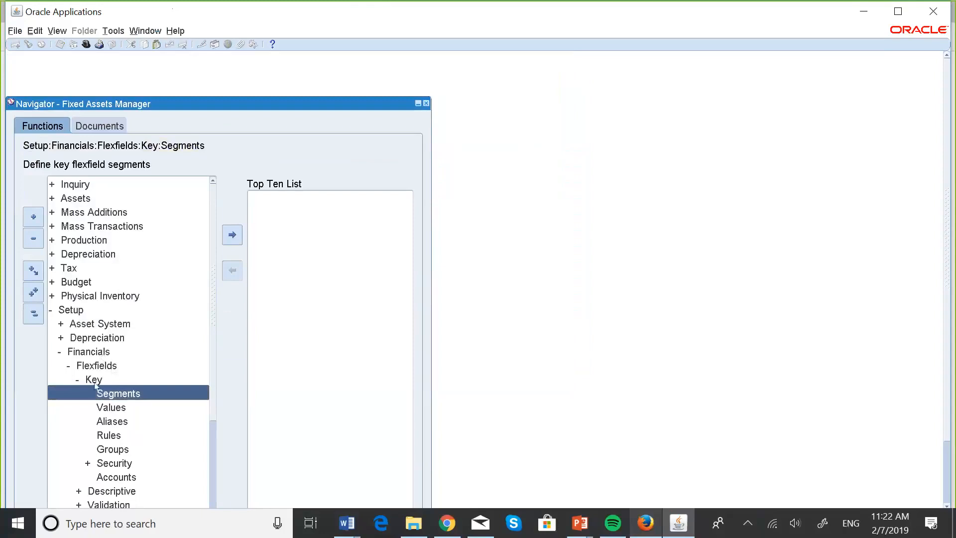
left_click(107, 409)
double_click(106, 408)
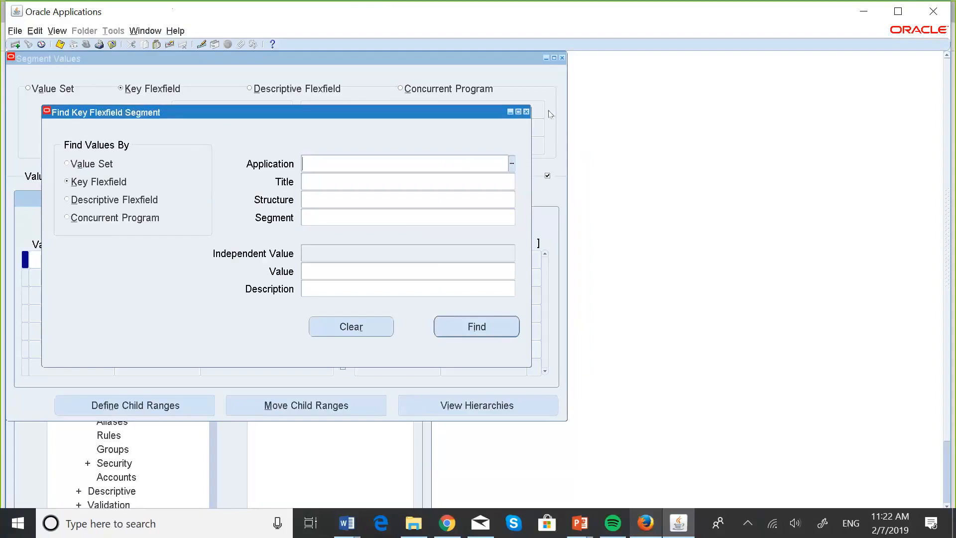
left_click(526, 111)
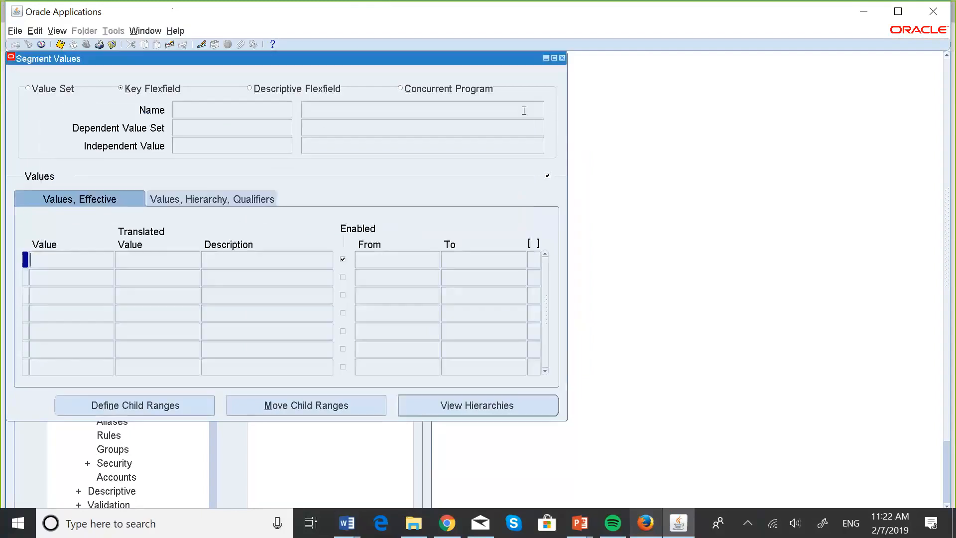
left_click(561, 58)
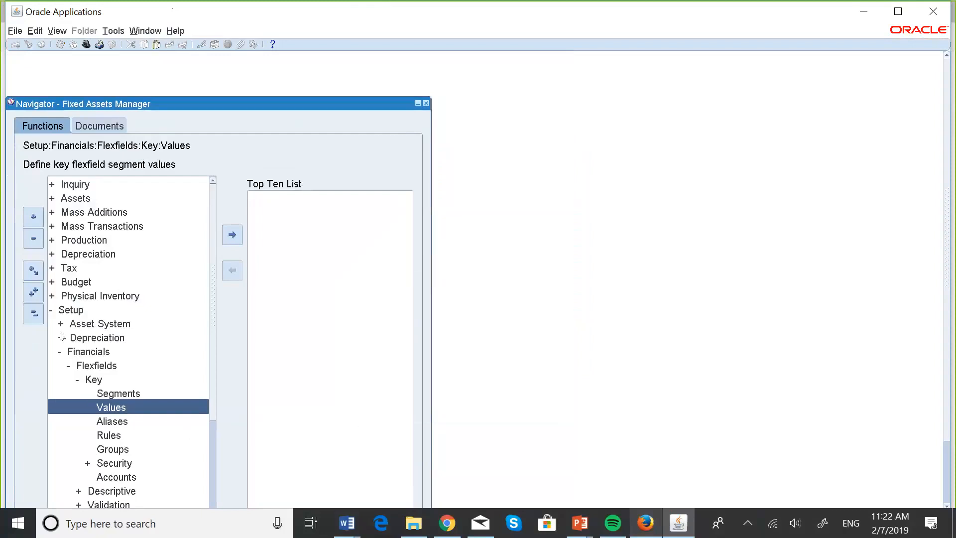
Collapse all Navigator functions, then expand Setup and its Financials branch.
left_click(34, 320)
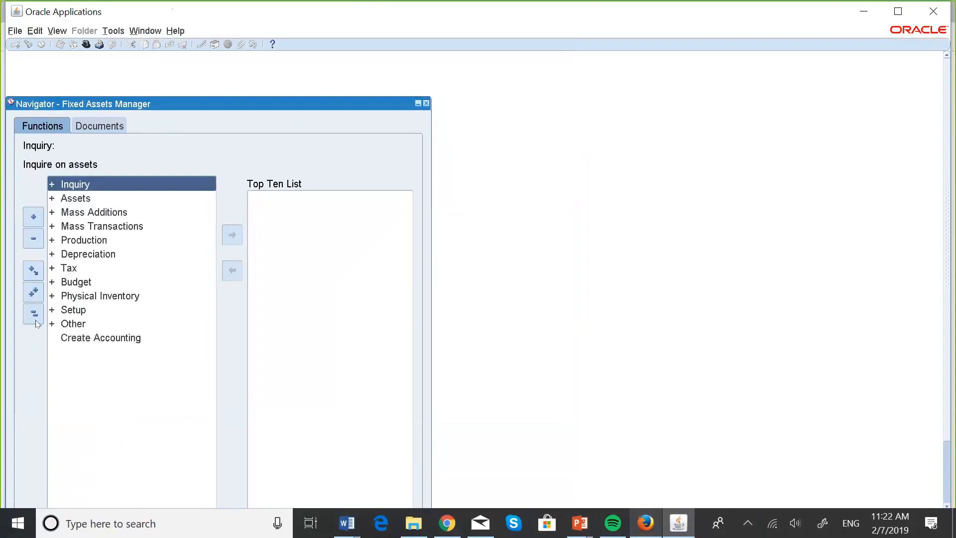
double_click(85, 311)
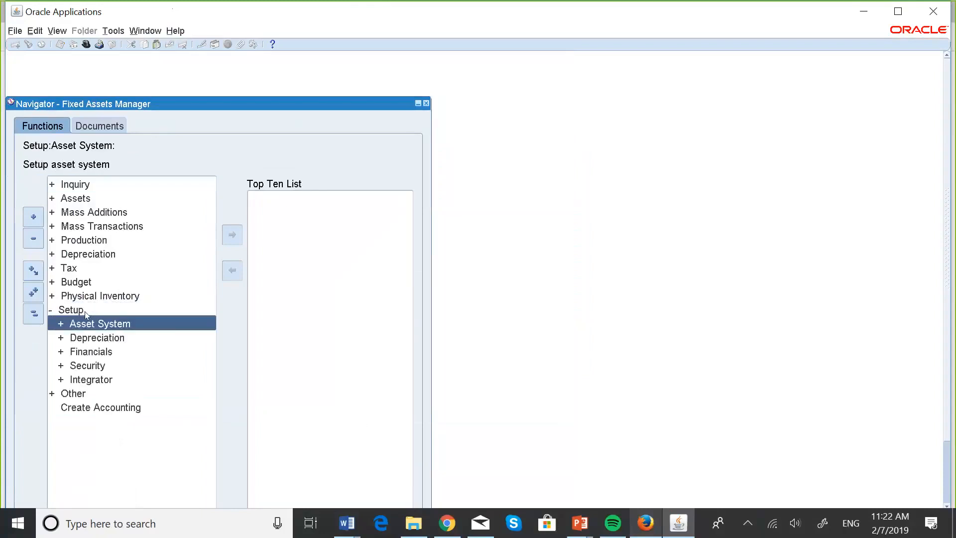
key("Down")
key("Down")
key("Right")
key("Down")
key("Down")
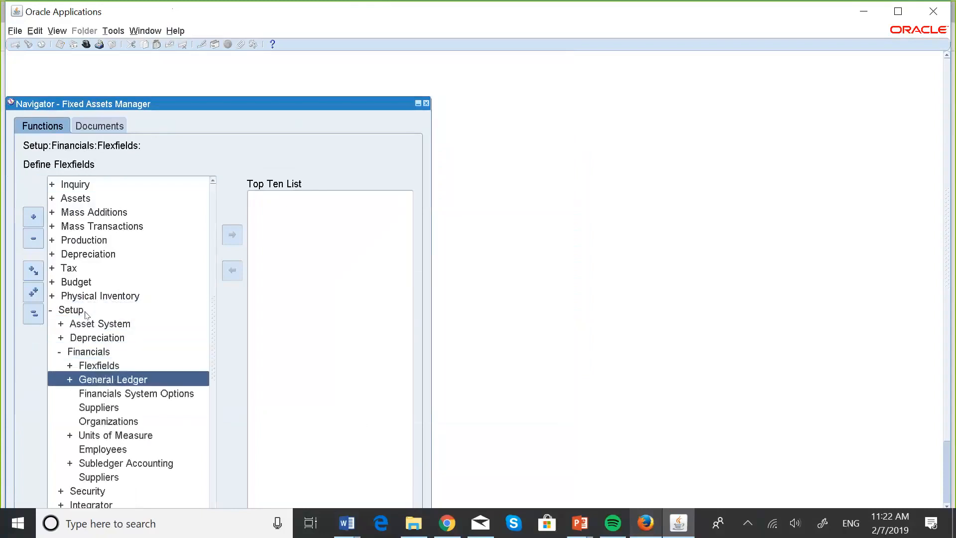
Expand Flexfields and Validation under Financials and open the Sets function to define value sets.
key("Down")
key("Down")
key("Down")
key("Down")
key("Up")
key("Up")
key("Up")
key("Up")
key("Up")
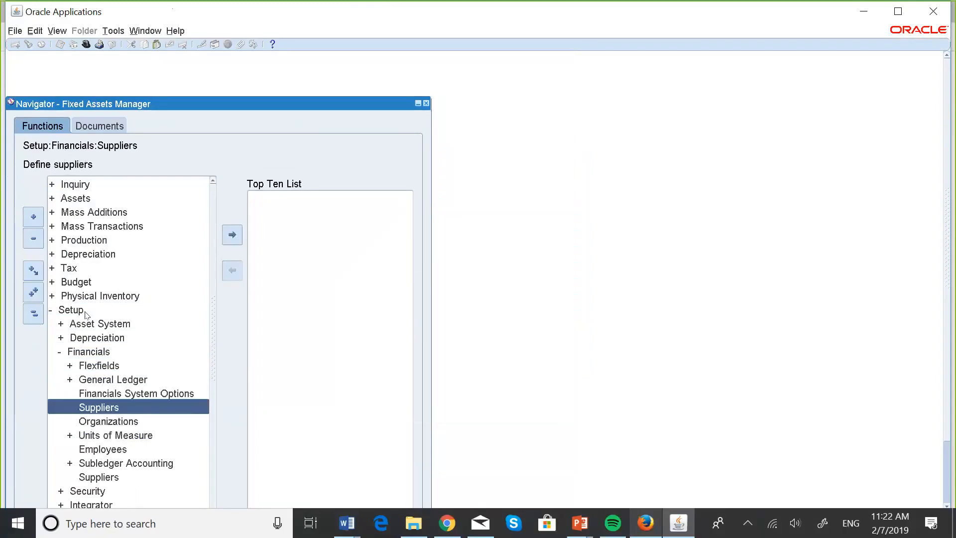
key("Right")
key("Down")
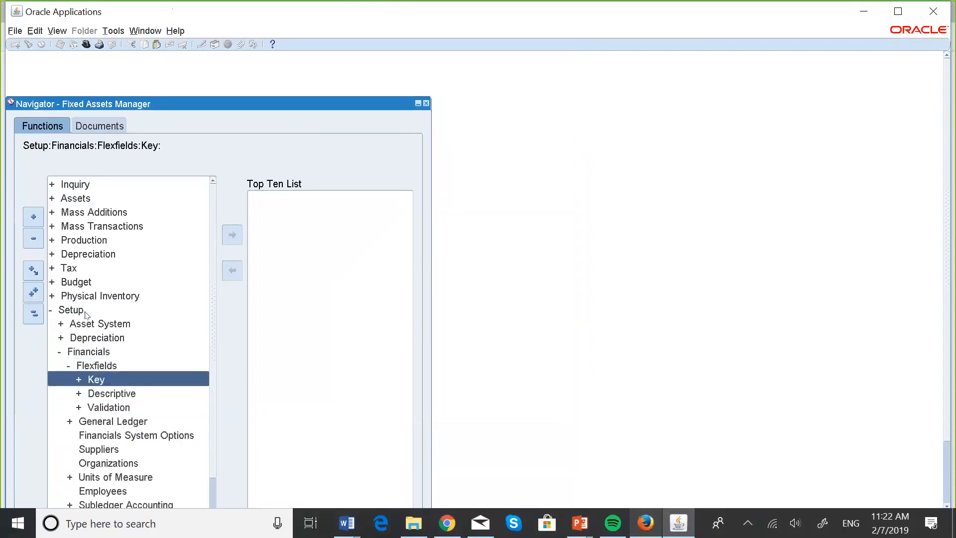
key("Down")
key("Down")
key("Right")
key("Down")
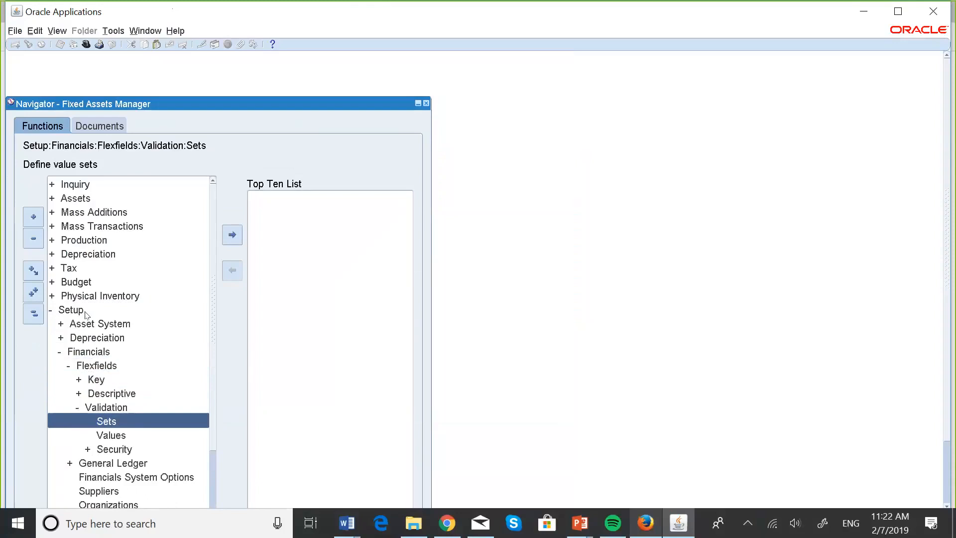
key("Return")
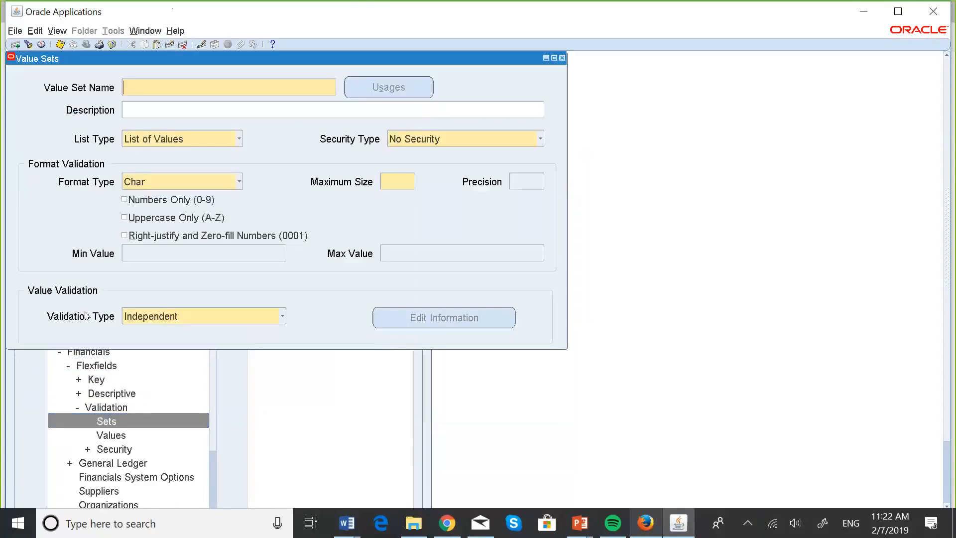
Query the value sets whose names match PESH%.
key("F11")
key("Caps_Lock")
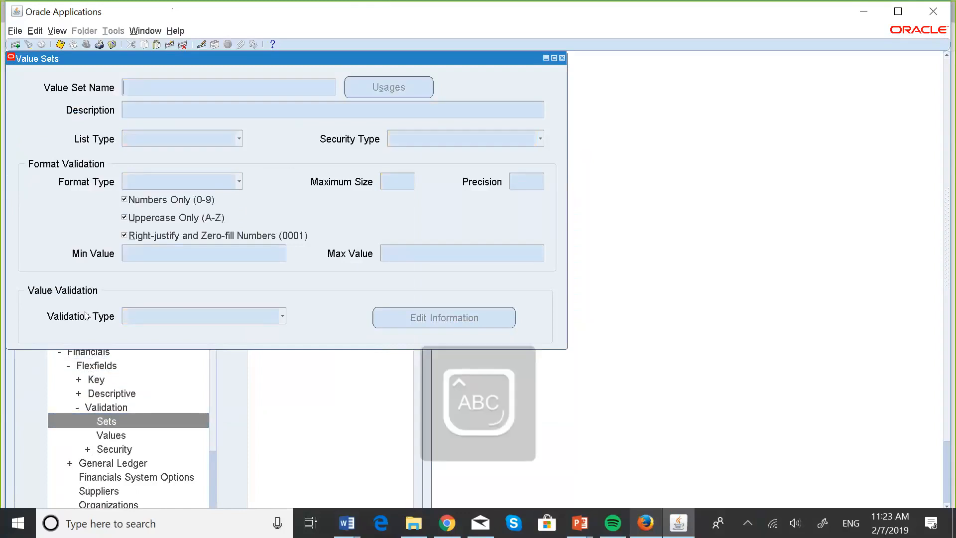
type("PE")
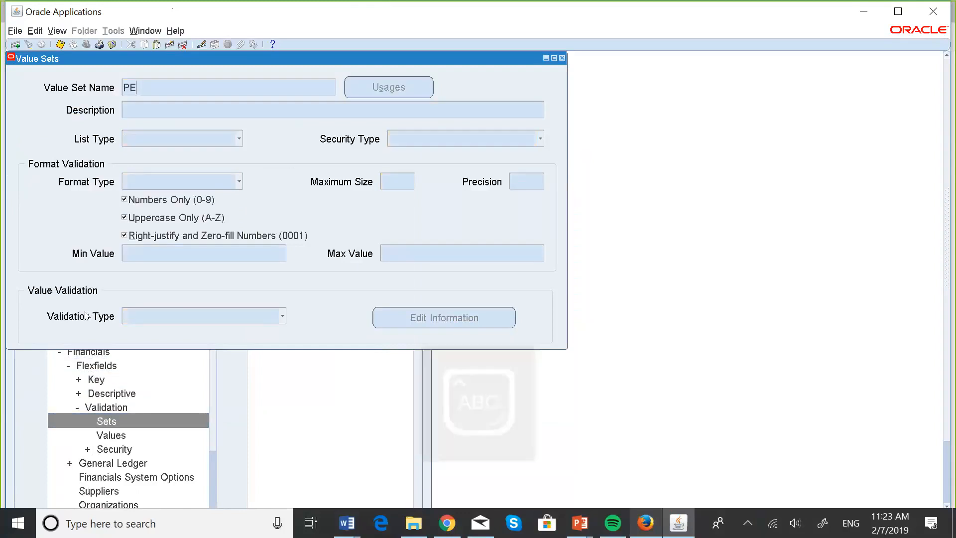
type("SH%")
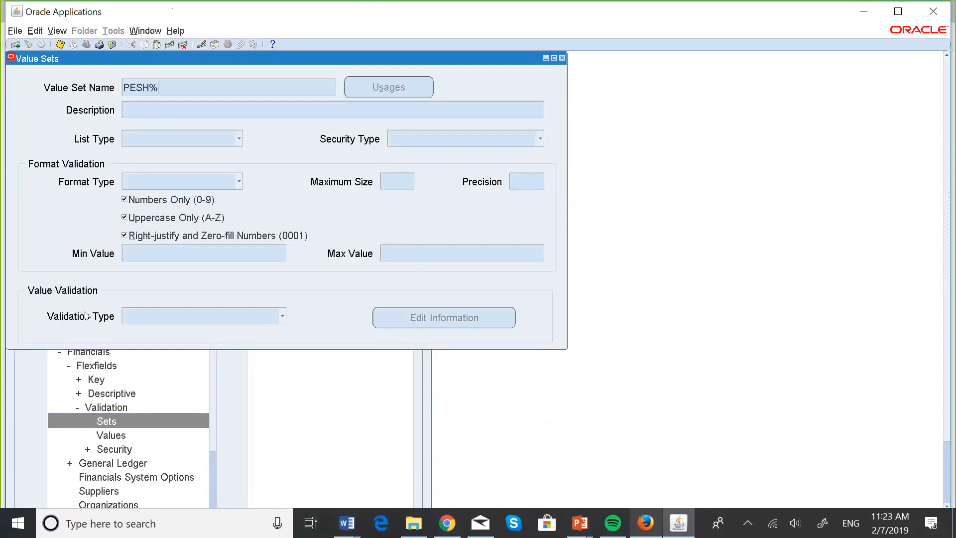
key("ctrl+F11")
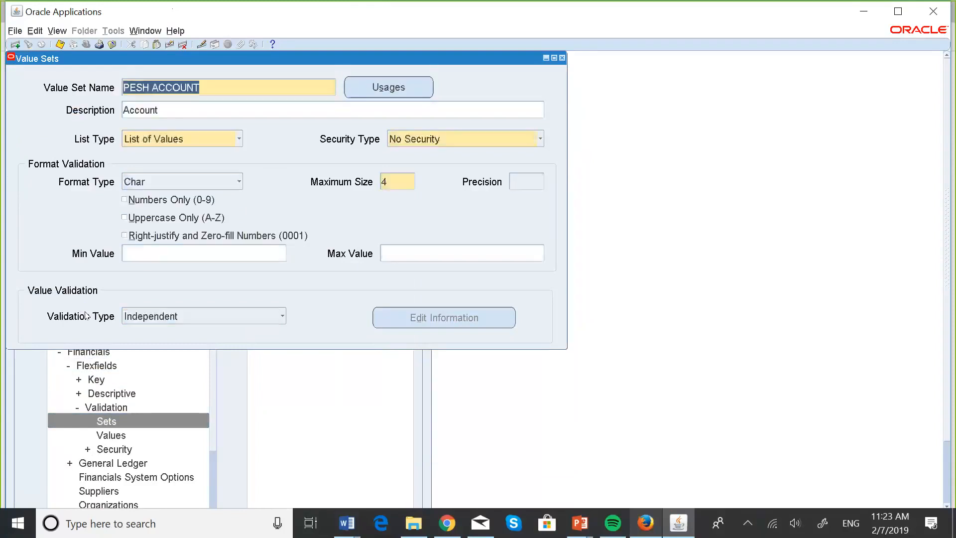
Browse the queried PESH value sets and return to the PESH ACCOUNT record.
key("Down")
key("Down")
key("Down")
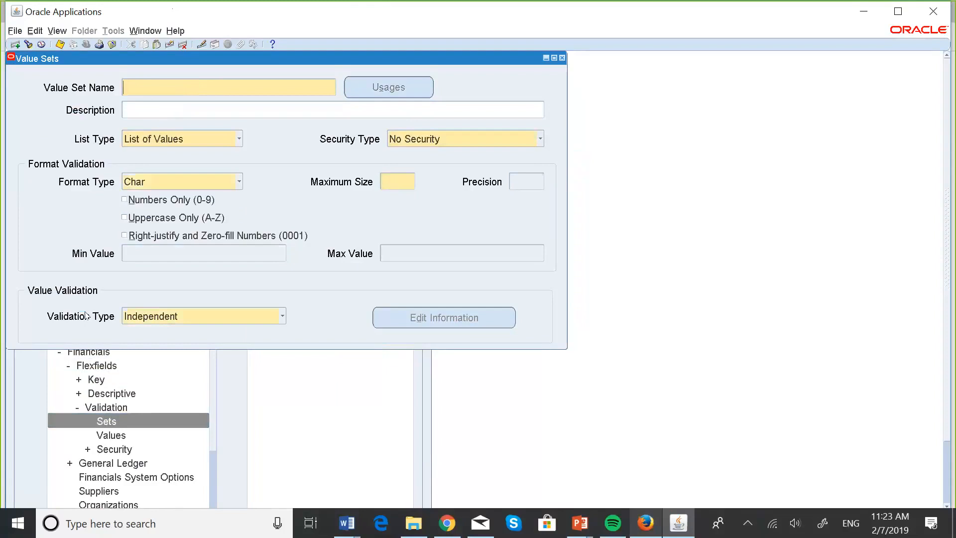
key("Up")
key("Up")
key("Up")
key("Up")
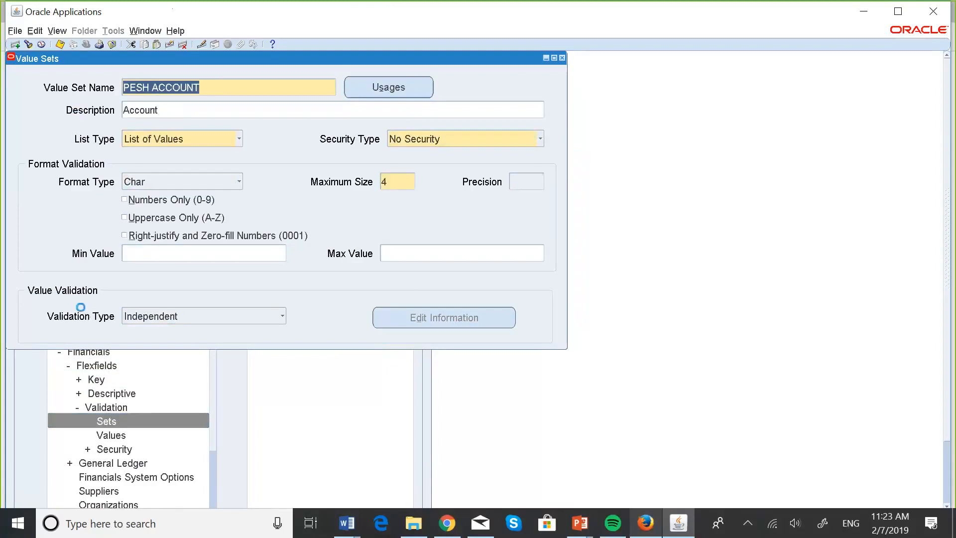
key("Down")
key("Down")
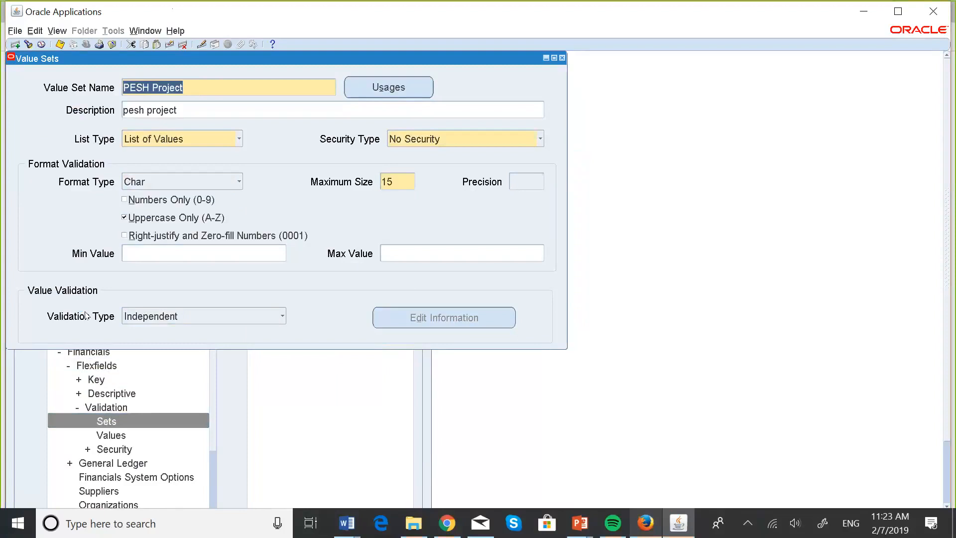
key("Down")
key("Up")
key("Up")
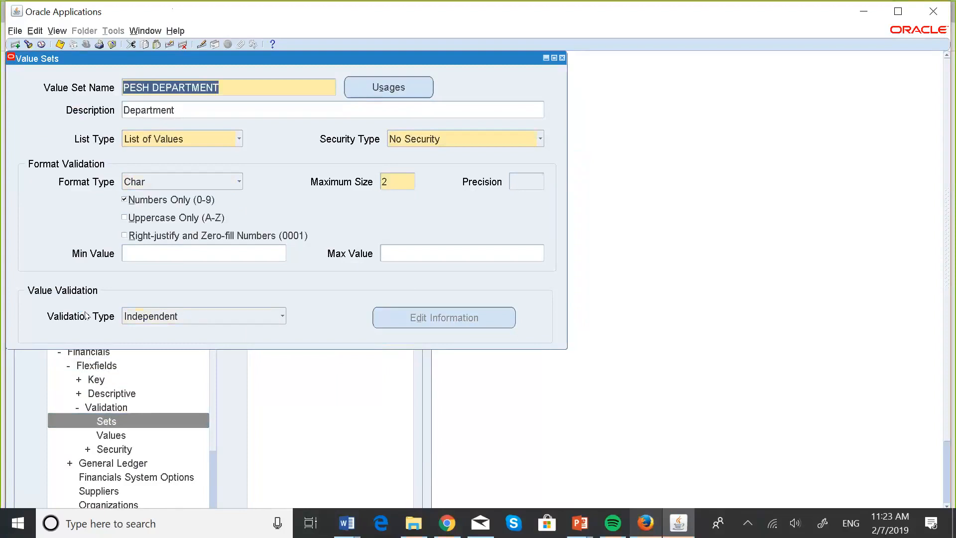
key("Up")
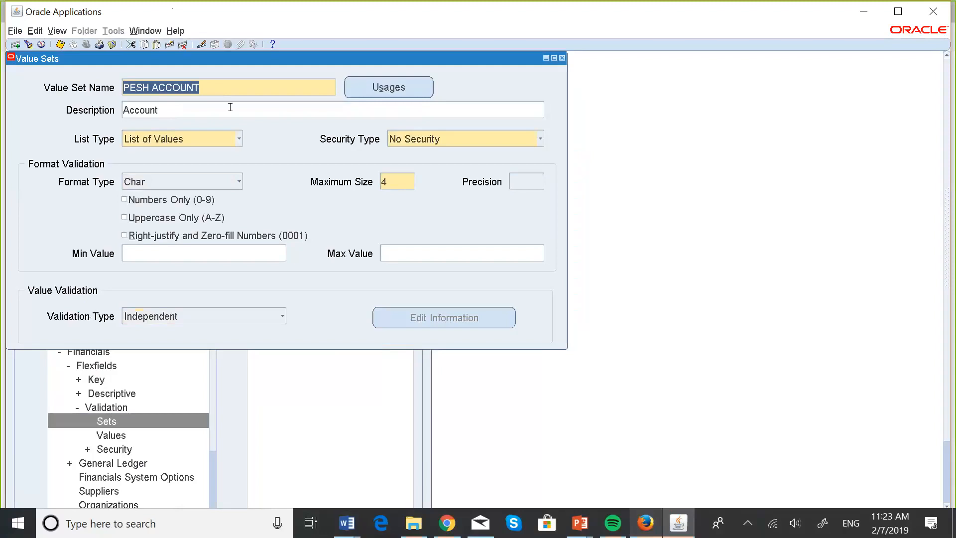
left_click(237, 80)
key("BackSpace")
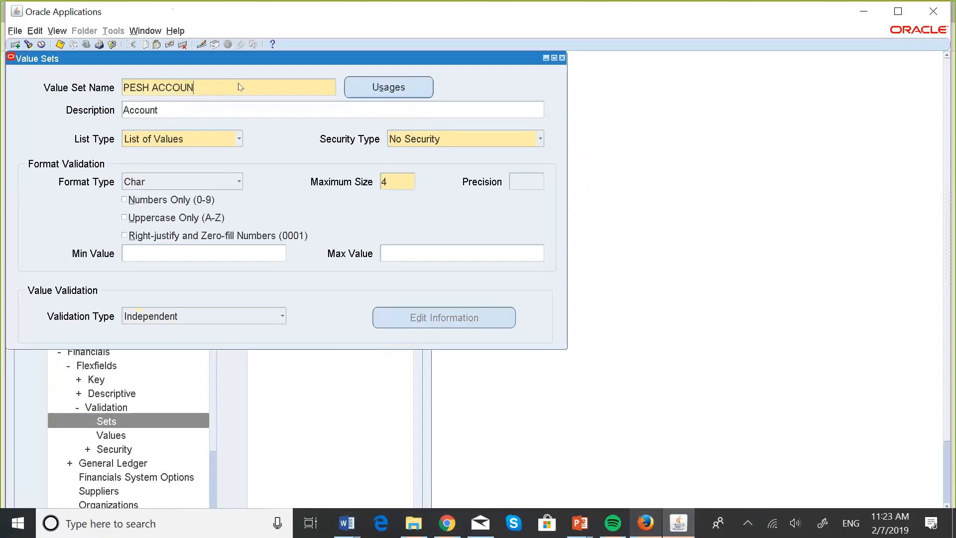
key("BackSpace")
key("BackSpace")
key("BackSpace")
key("BackSpace")
key("BackSpace")
key("BackSpace")
key("BackSpace")
key("BackSpace")
key("BackSpace")
key("BackSpace")
key("BackSpace")
left_click(562, 57)
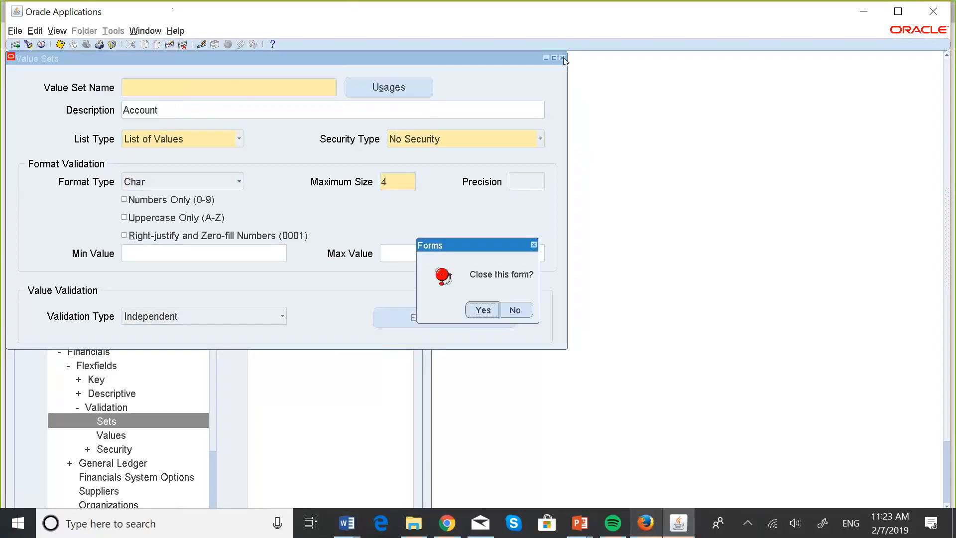
left_click(483, 309)
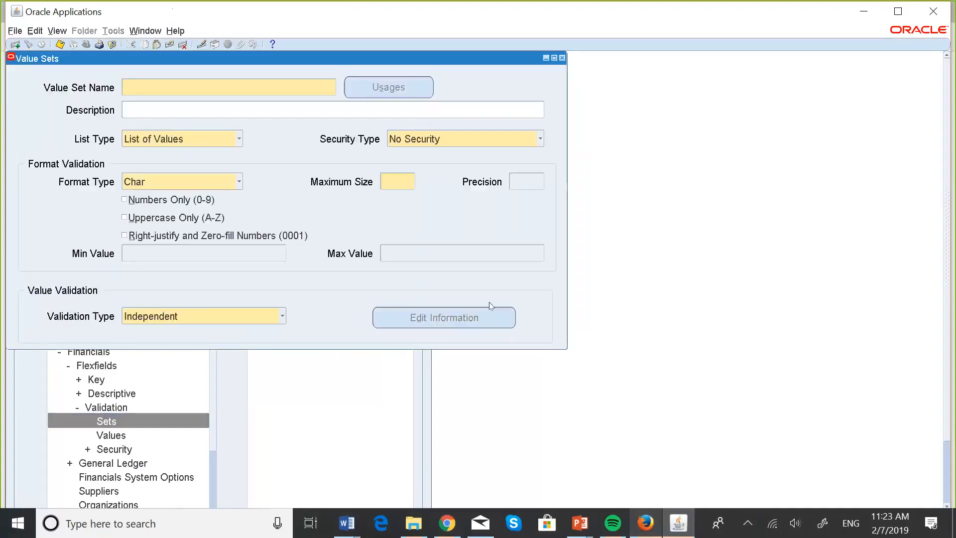
Query the value sets whose names match Pes%.
key("F11")
type("P")
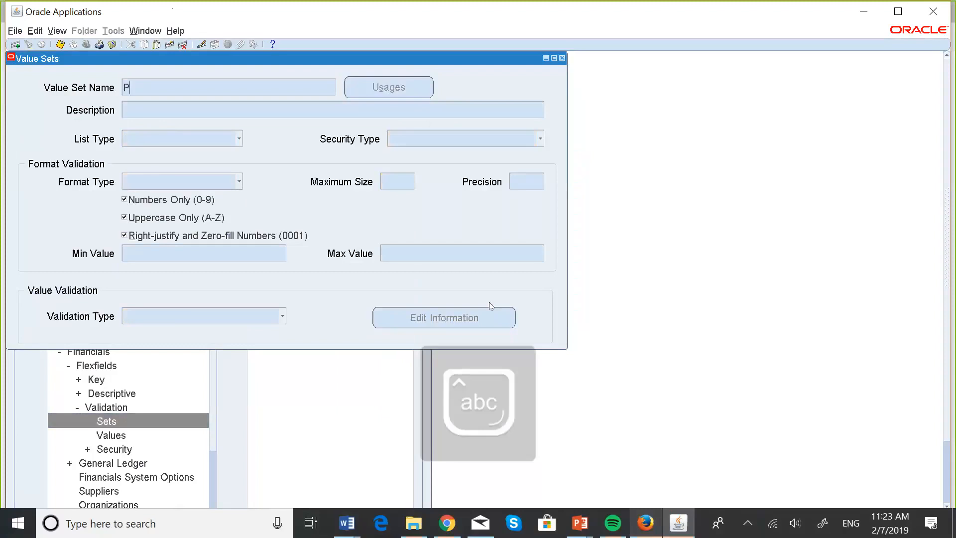
type("es%")
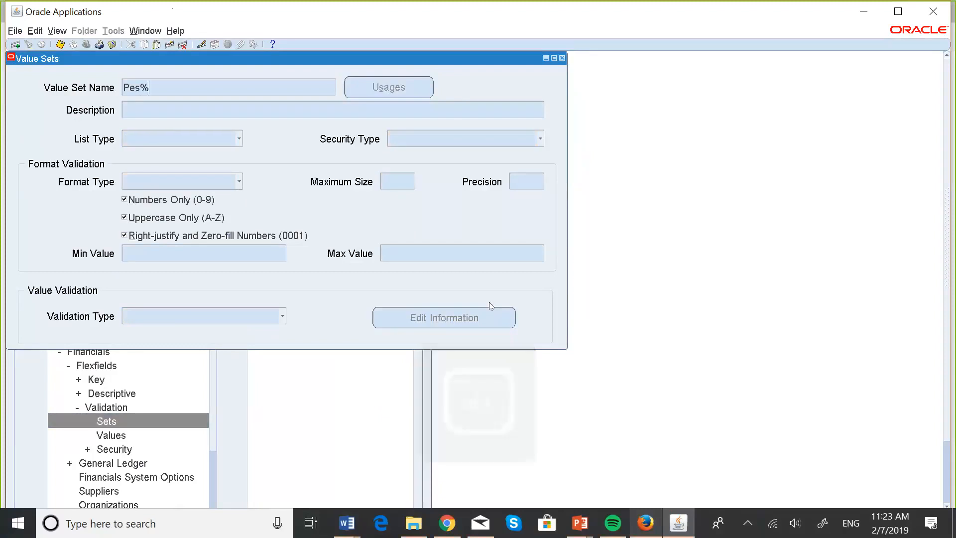
key("ctrl+F11")
Browse the queried value sets, compare the Pesh City, Major, Minor and State definitions, and return to Pesh City.
key("Down")
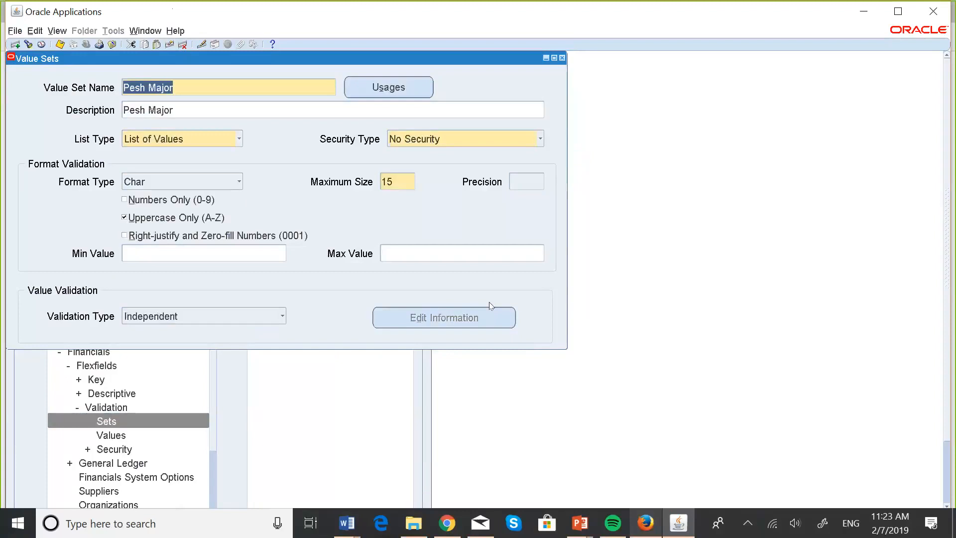
key("Up")
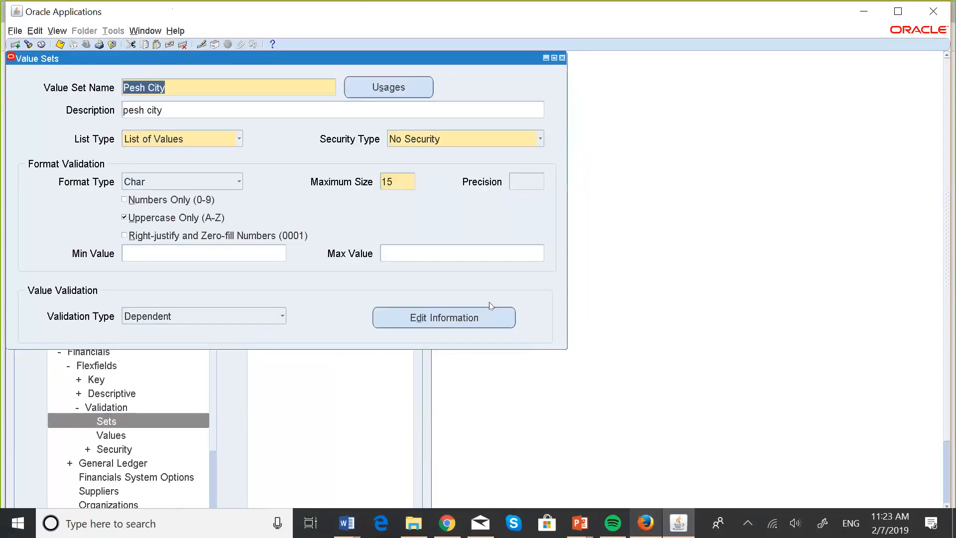
key("Down")
key("Down")
key("Down")
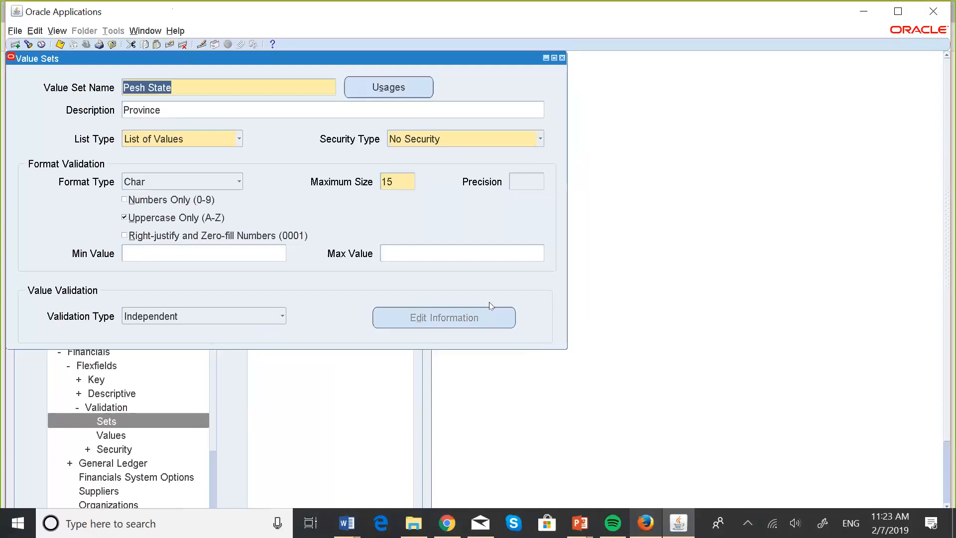
key("Up")
key("Up")
key("Up")
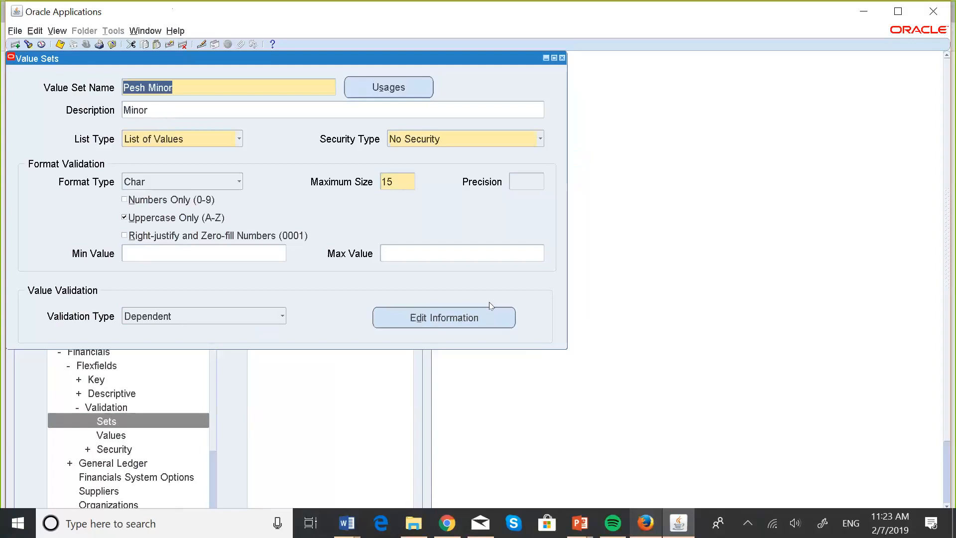
key("Down")
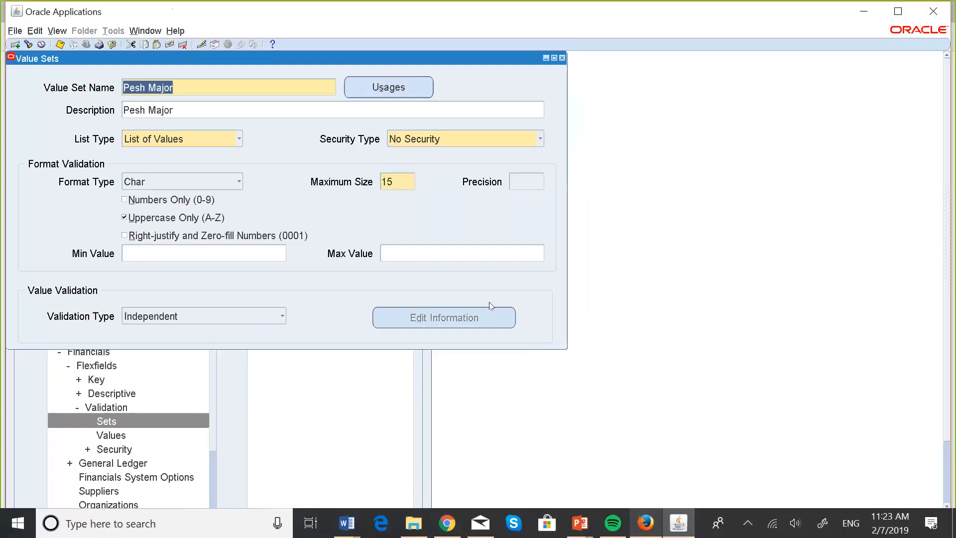
key("Down")
key("Up")
key("Up")
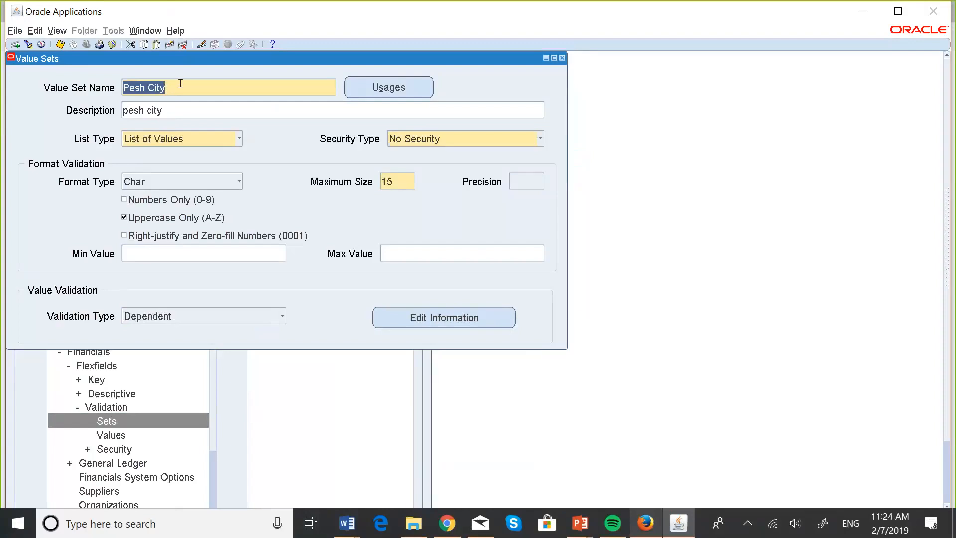
Rename the Pesh City value set to AA_City.
left_click(145, 87)
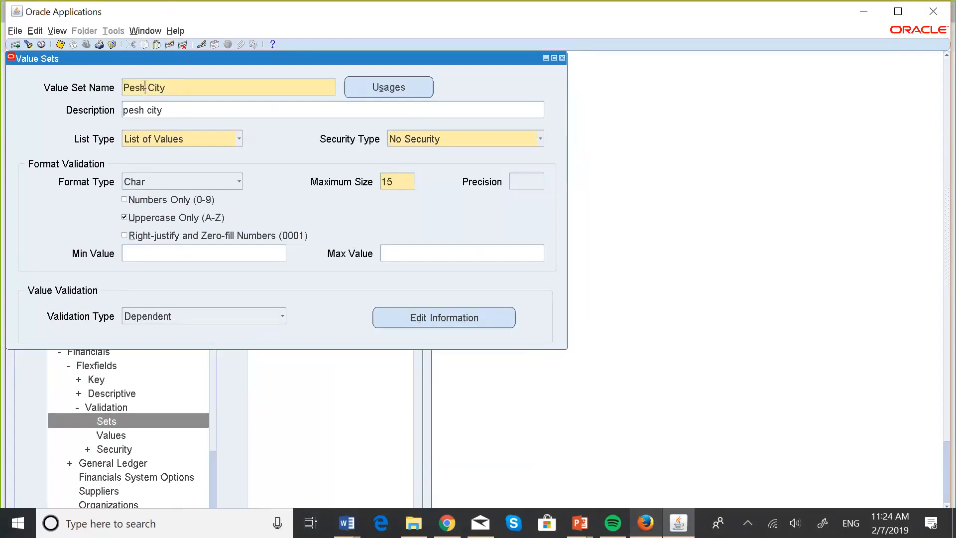
key("BackSpace")
key("BackSpace")
key("BackSpace")
key("BackSpace")
key("Caps_Lock")
type("AA")
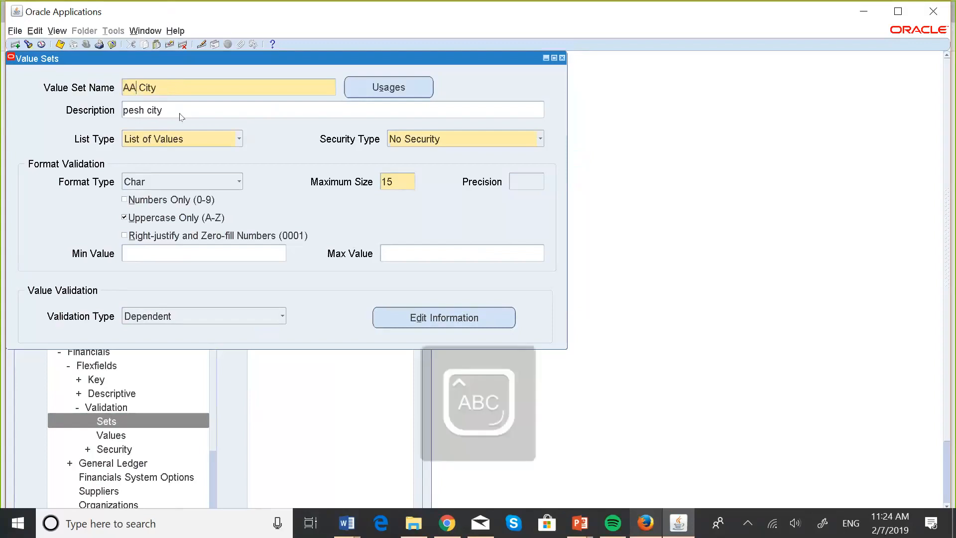
type("_")
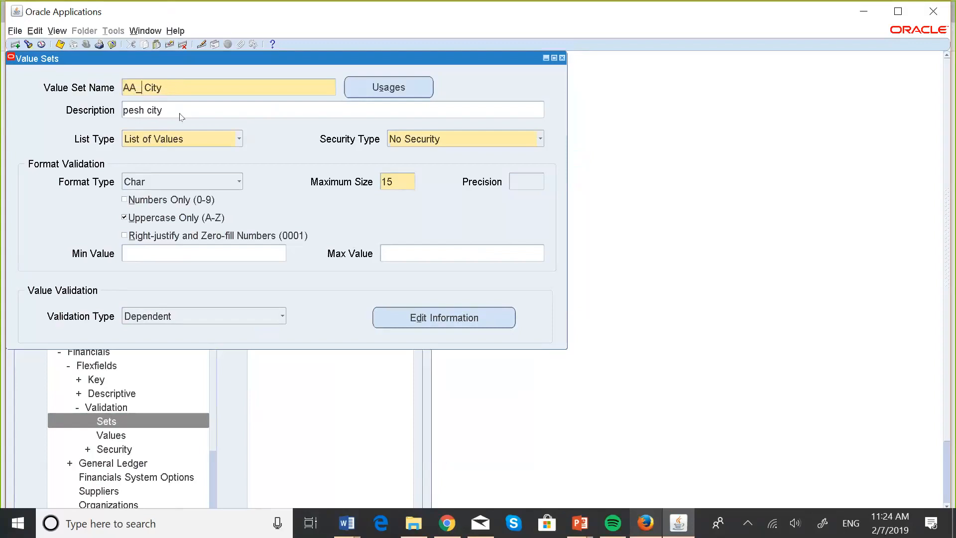
key("BackSpace")
Set the AA_City value set's description to "City for Asset Location" and save the record.
triple_click(156, 108)
key("BackSpace")
type("C")
key("Caps_Lock")
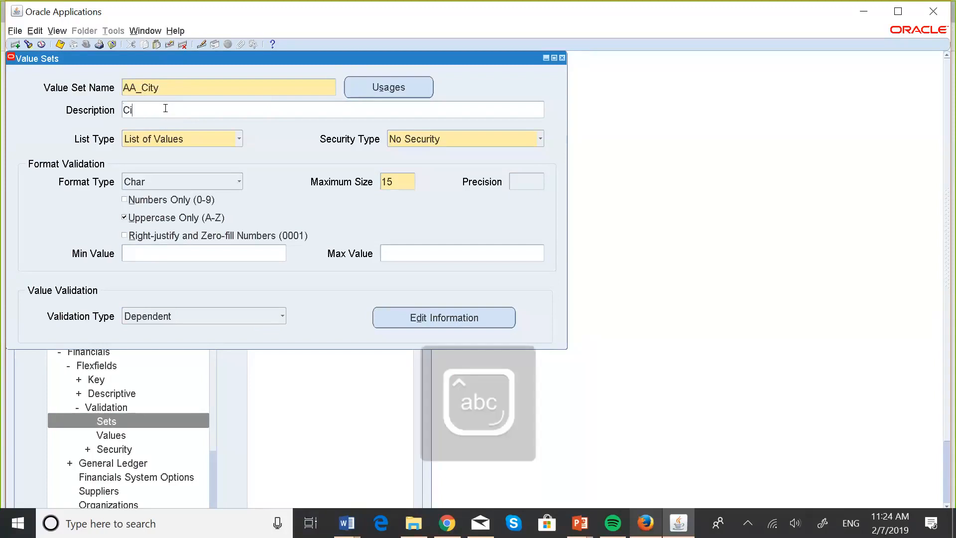
type("ity for")
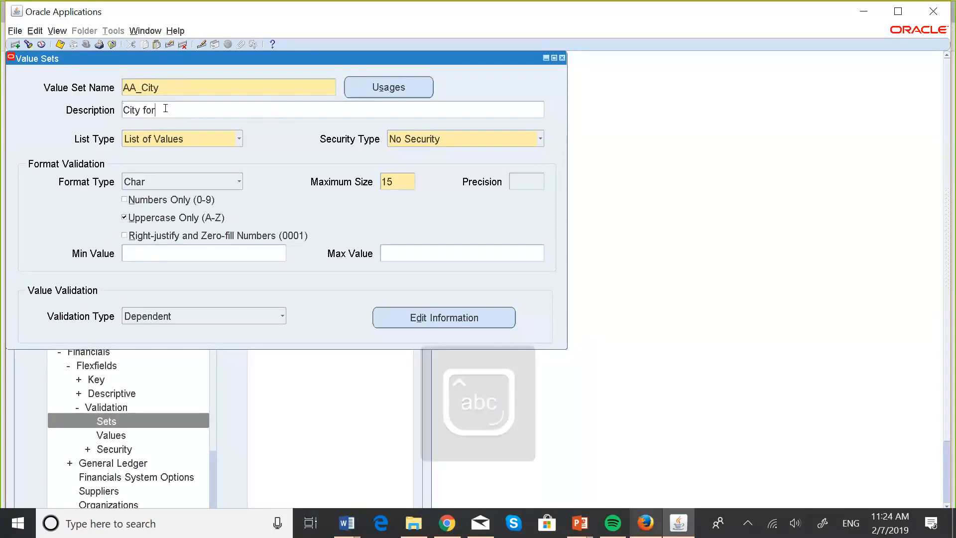
key("Caps_Lock")
type("As")
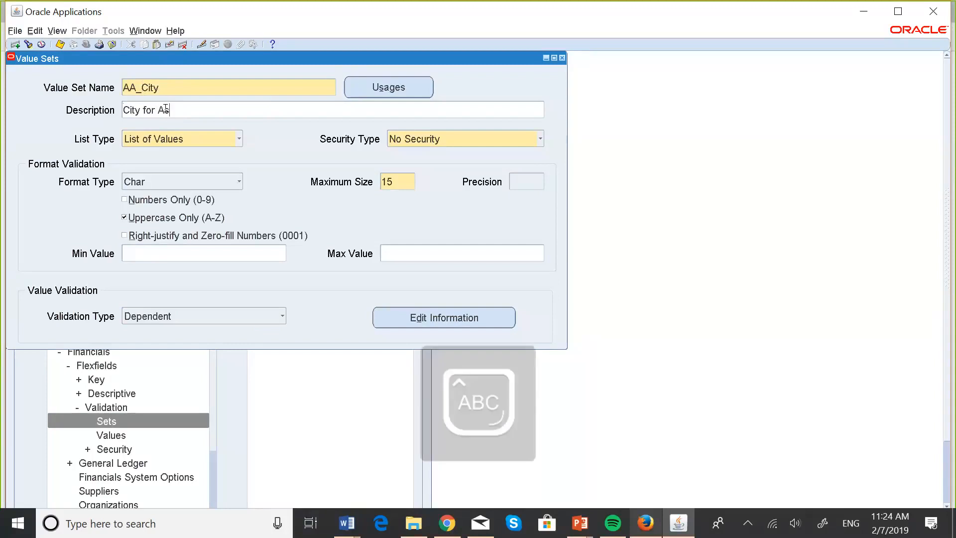
key("Caps_Lock")
type("sset")
key("Caps_Lock")
type("L")
key("Caps_Lock")
type("ocation")
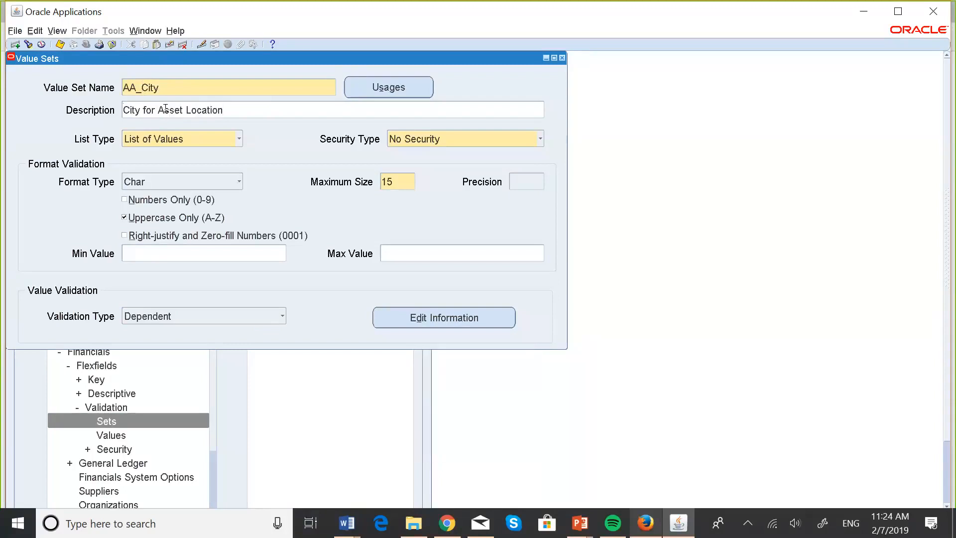
left_click(60, 45)
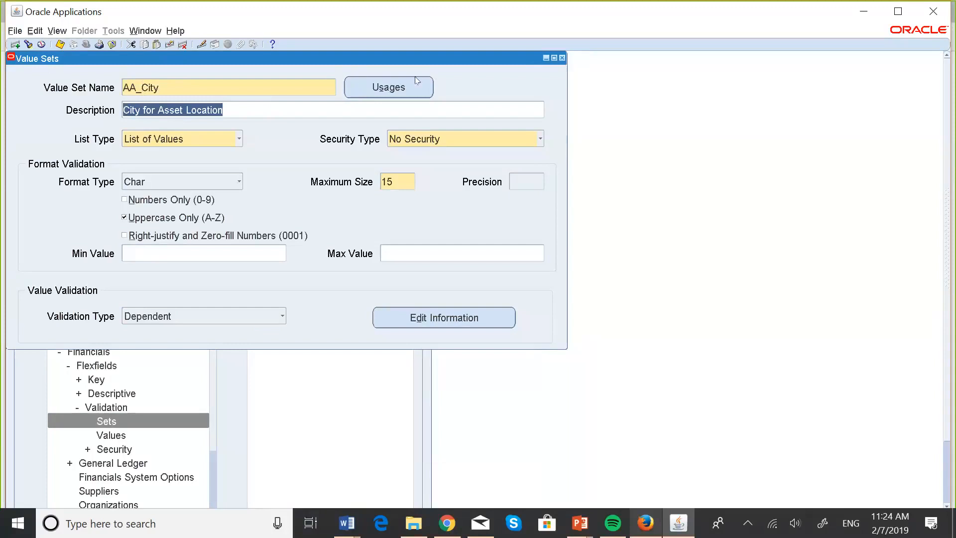
Go to the Pesh State value set and rename it to AA_State.
key("shift+Tab")
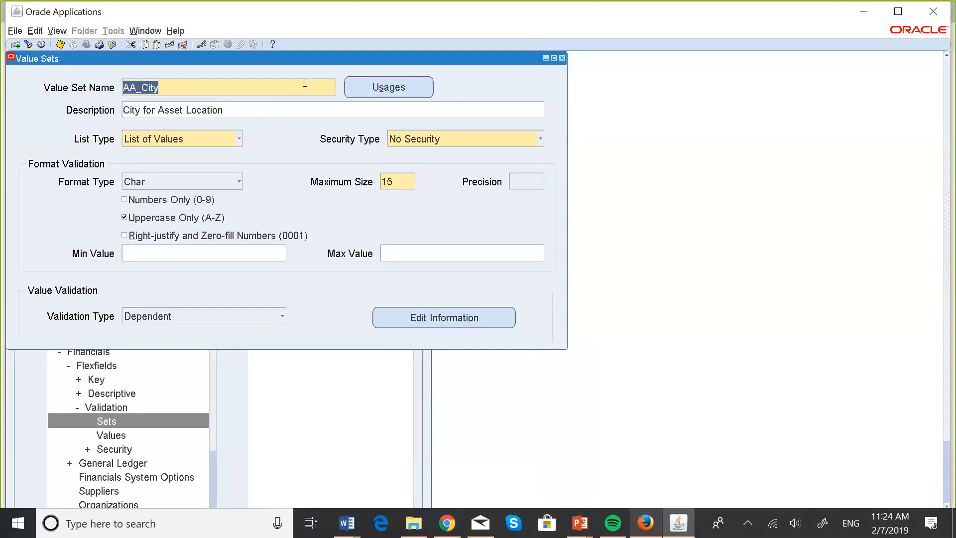
key("Down")
key("Down")
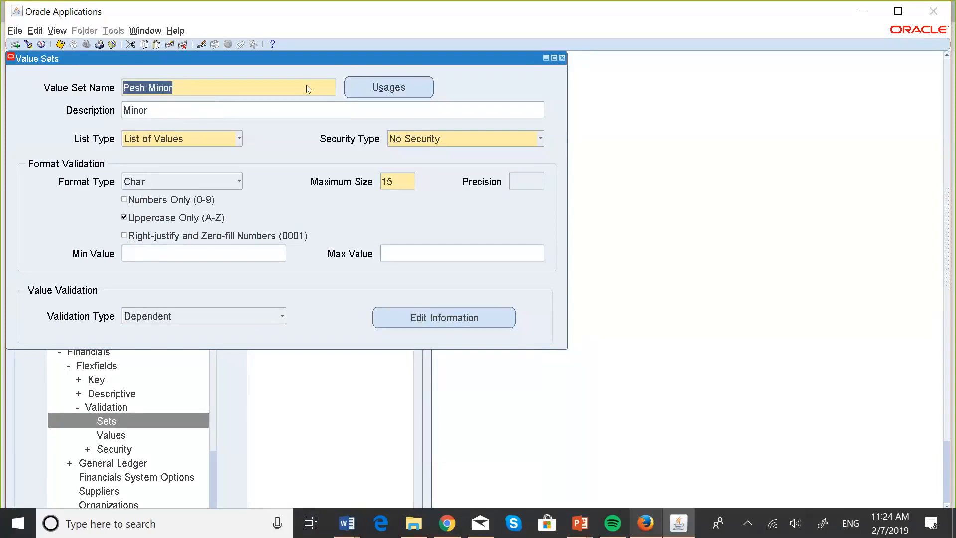
key("Down")
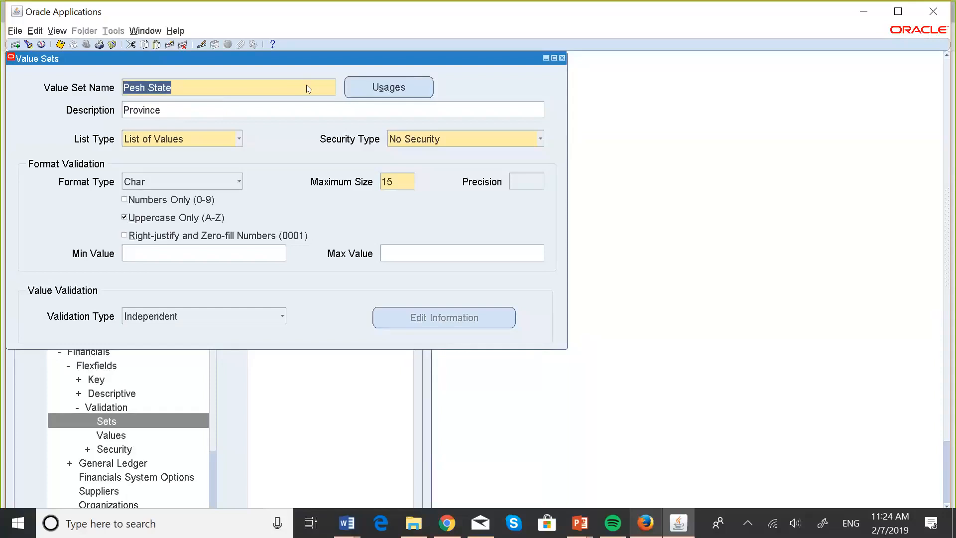
double_click(147, 84)
left_click(147, 84)
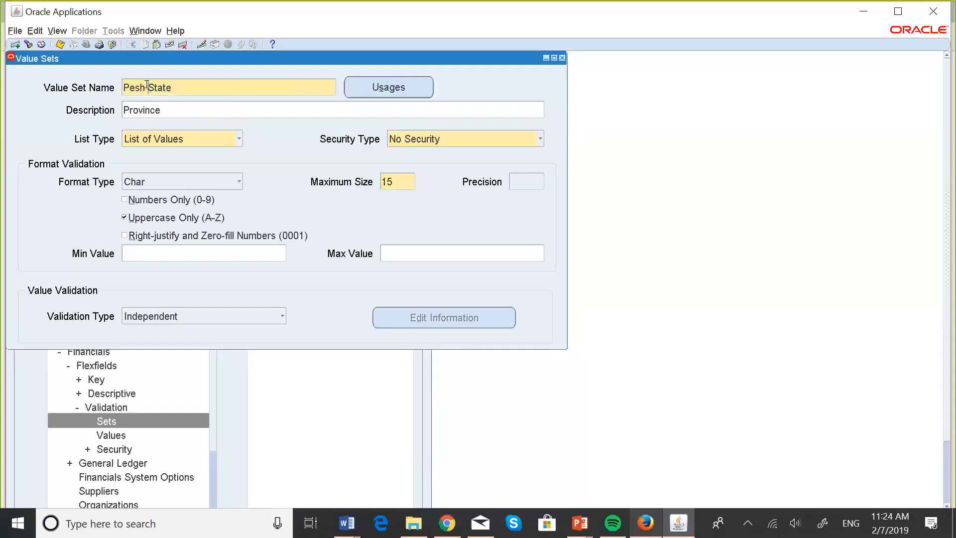
key("BackSpace")
key("BackSpace")
key("BackSpace")
key("BackSpace")
key("BackSpace")
key("Caps_Lock")
type("AA_")
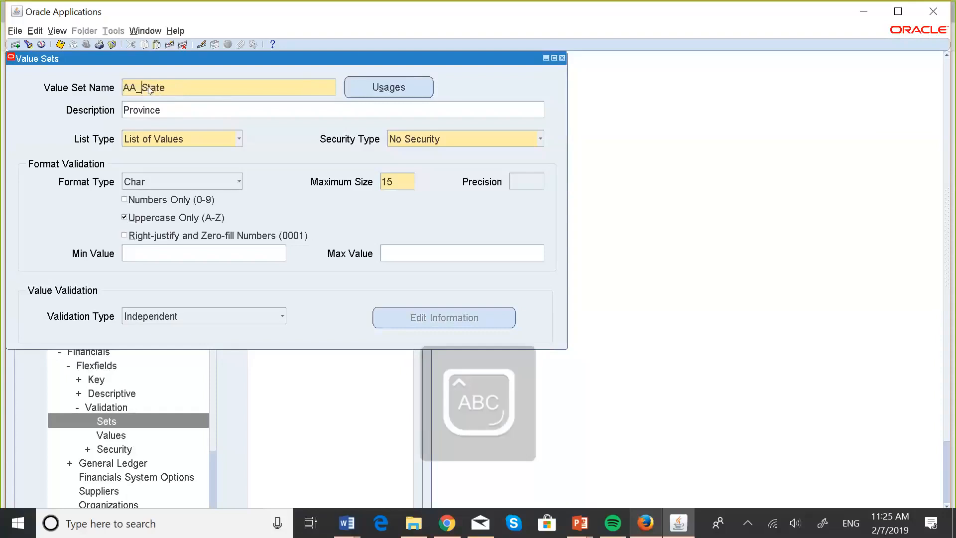
Set the AA_State value set's description to "State for Asset Location", save the record and close the form.
left_click(177, 107)
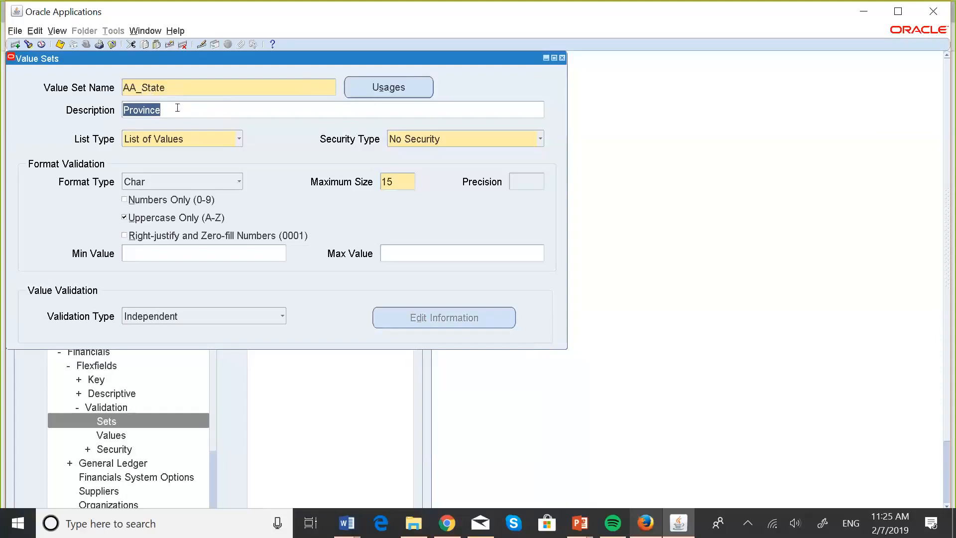
key("Caps_Lock")
type("State ")
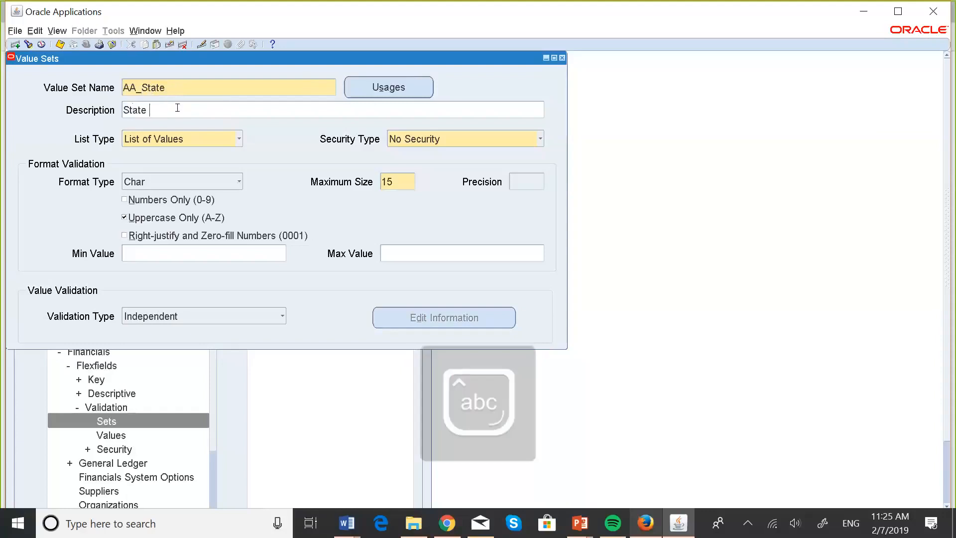
type("for")
key("Caps_Lock")
type("A")
key("Caps_Lock")
type("sset")
key("Caps_Lock")
type("L")
key("Caps_Lock")
type("ocation")
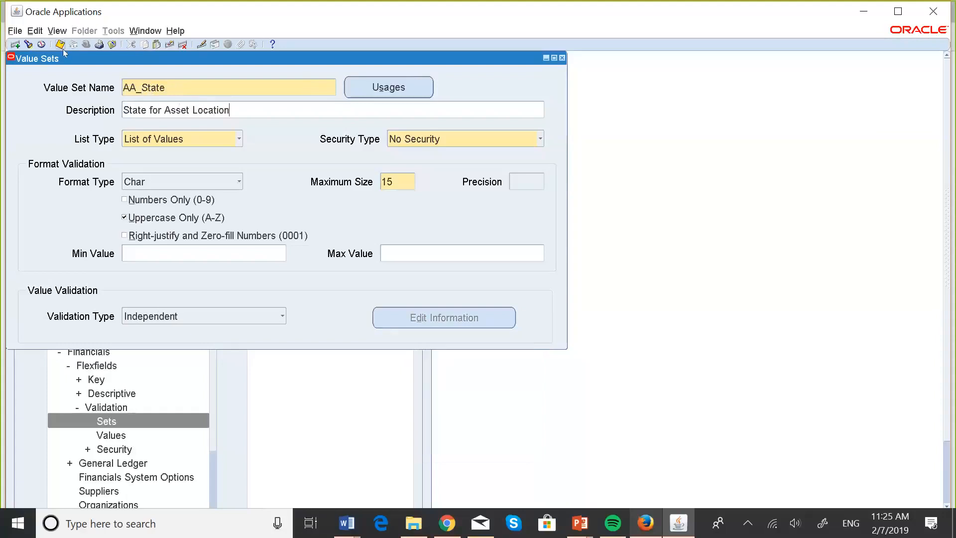
key("shift+Home")
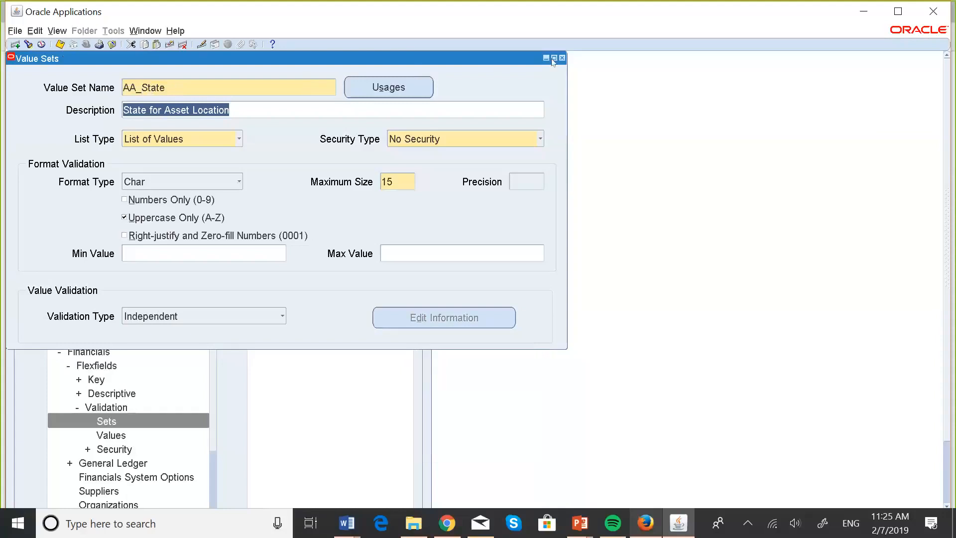
left_click(562, 58)
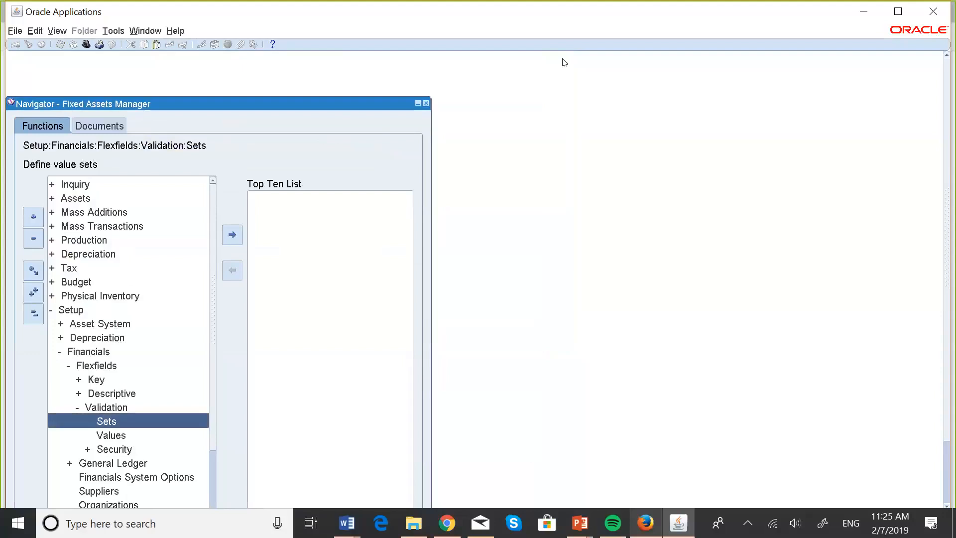
Switch to the PowerPoint slide on creating location flexfields, review its steps, and return to Oracle Applications.
key("super+Tab")
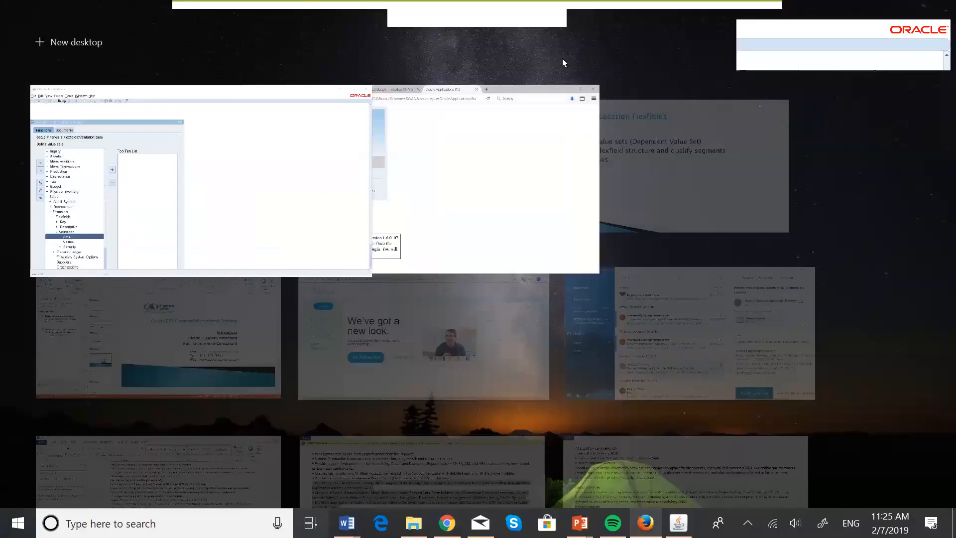
left_click(641, 142)
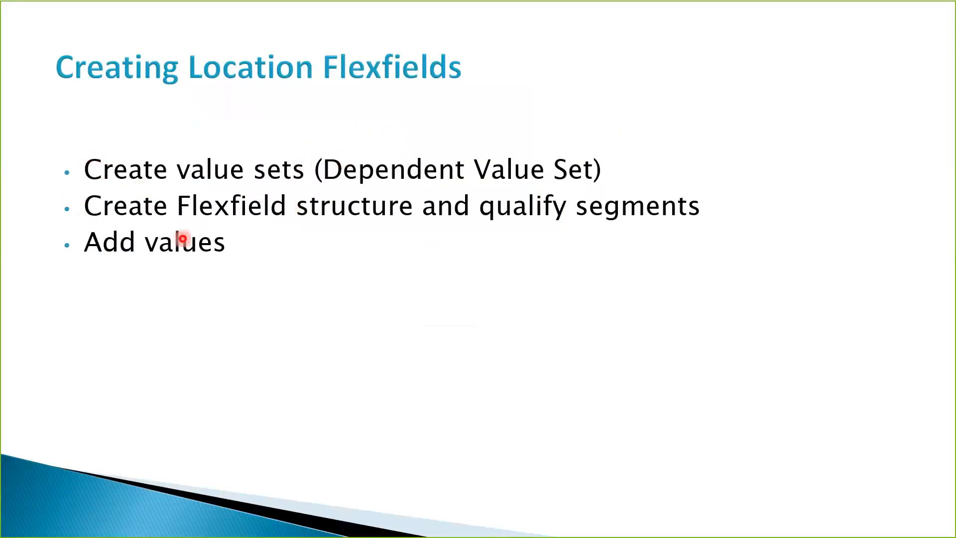
key("super+Tab")
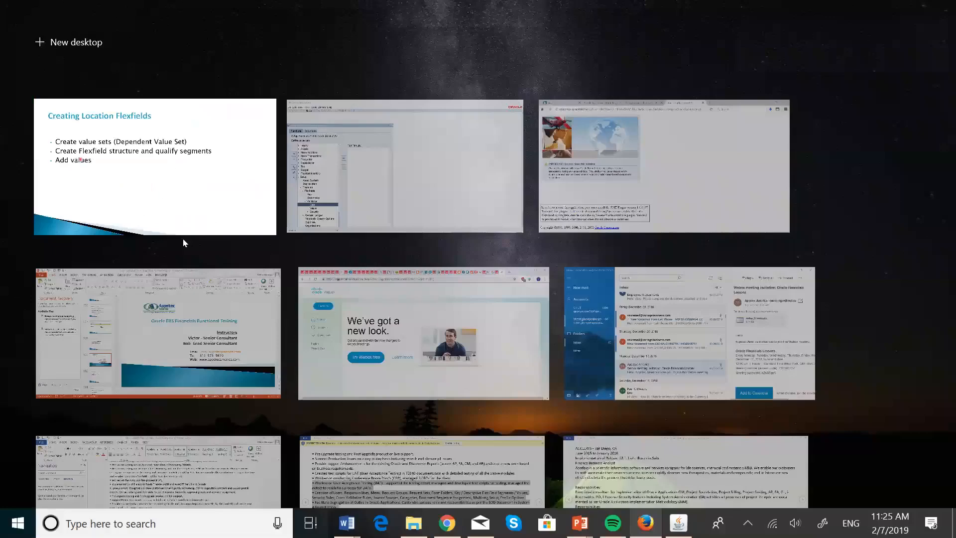
left_click(381, 191)
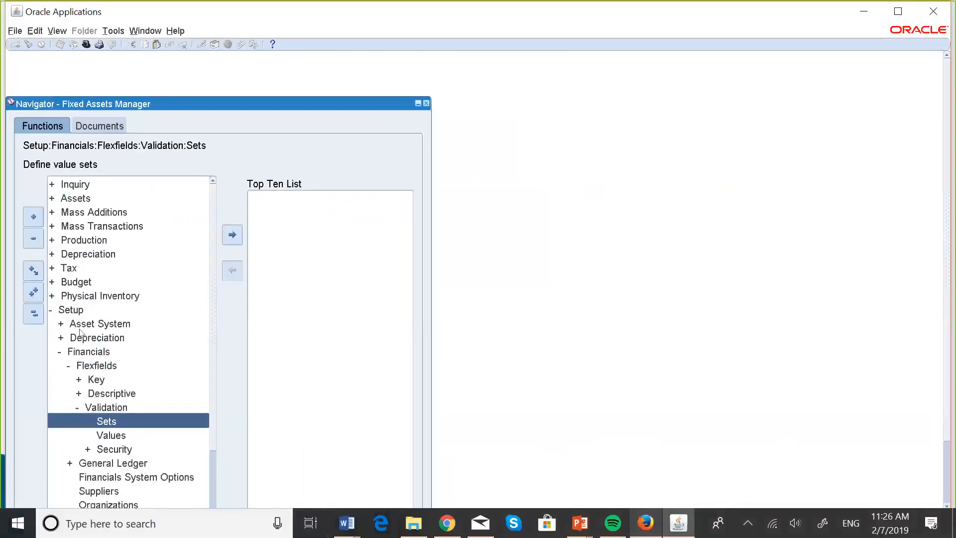
Add Setup:Financials:Flexfields:Key:Segments to the Top Ten List and open the Key Flexfield Segments form.
left_click(40, 322)
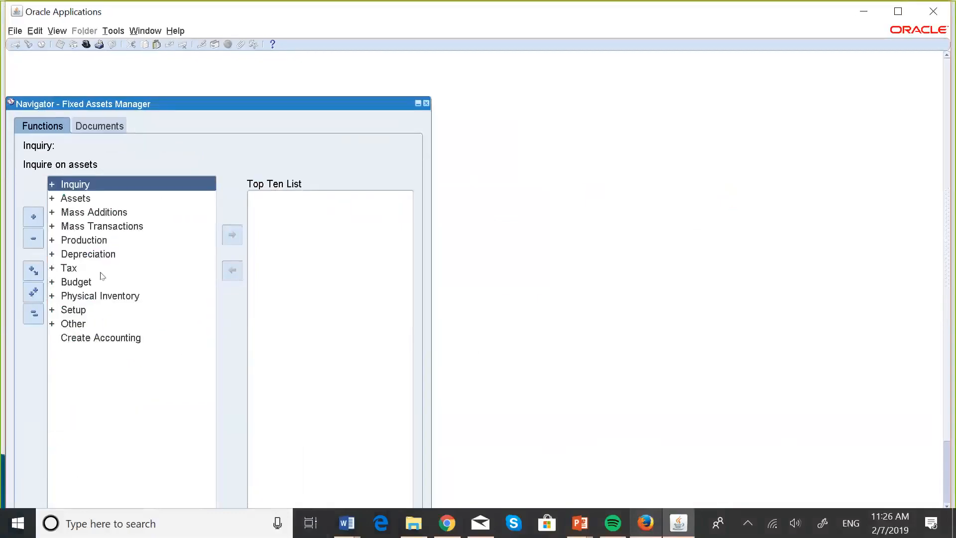
double_click(82, 310)
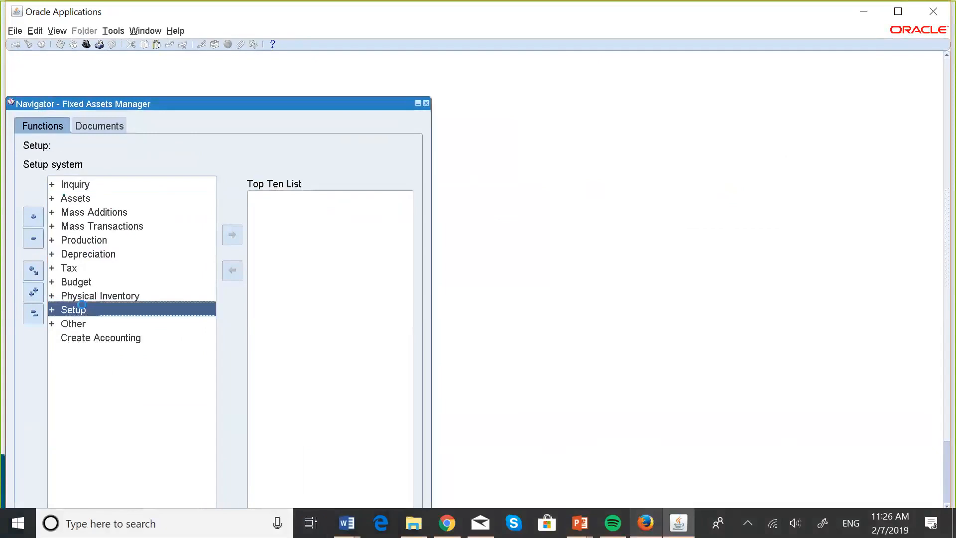
key("Down")
key("Down")
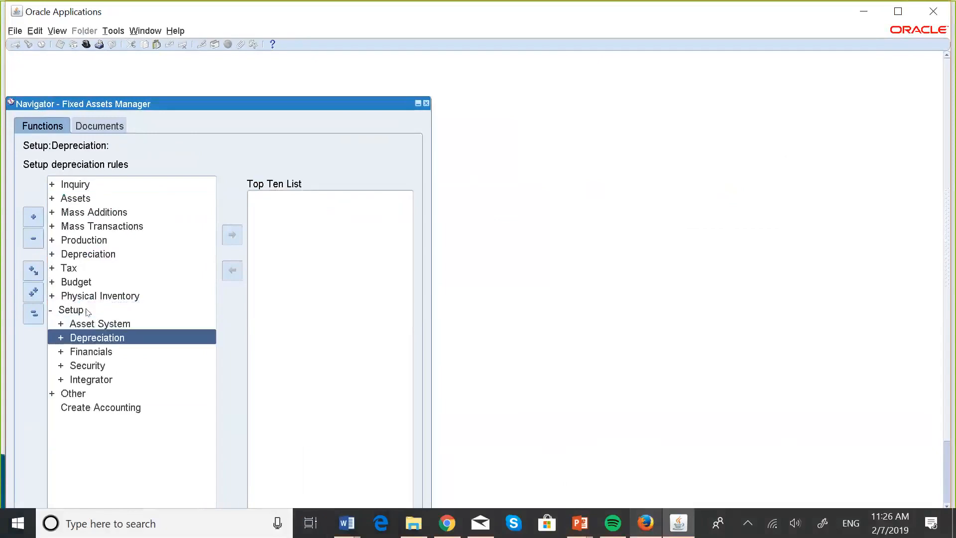
key("Return")
key("Return")
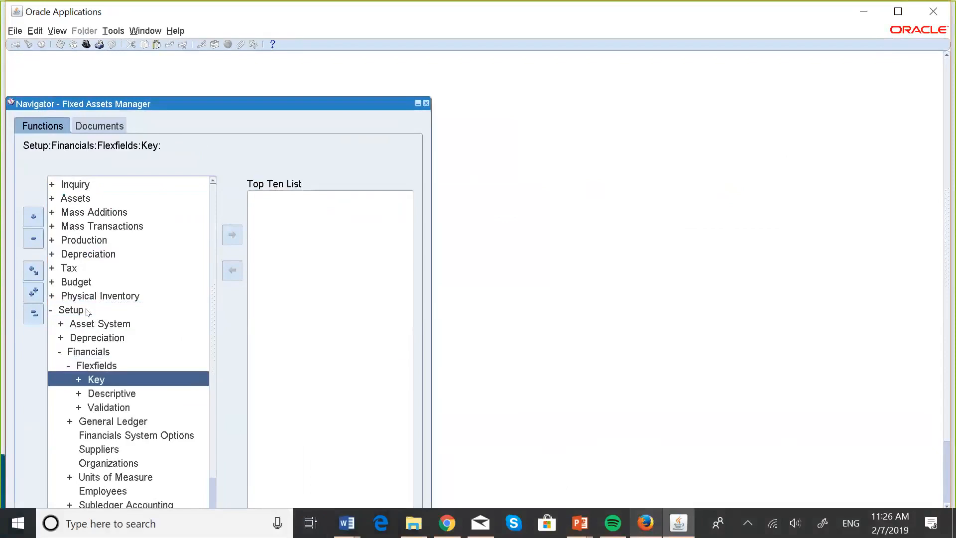
key("Return")
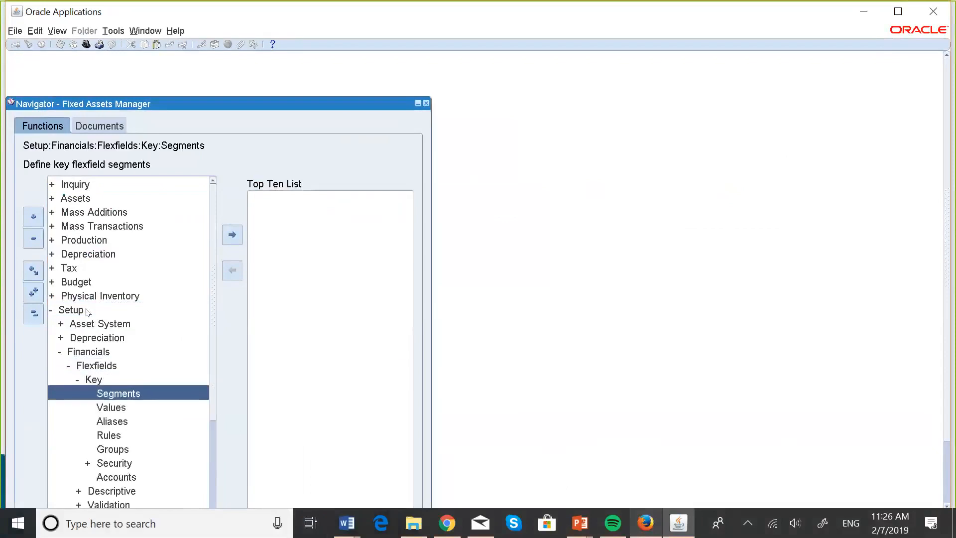
left_click(230, 233)
double_click(264, 397)
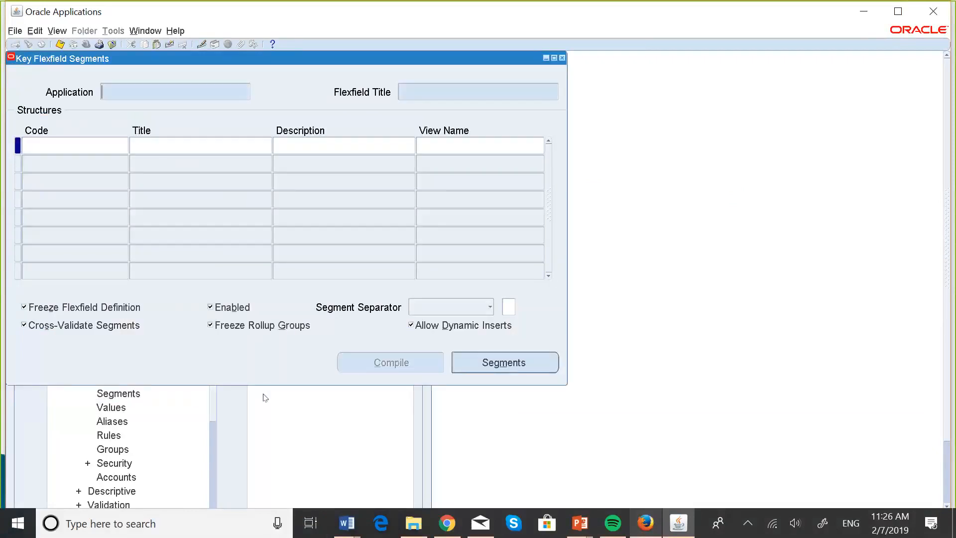
Query the key flexfields for applications matching %Asset%.
type("%")
key("Caps_Lock")
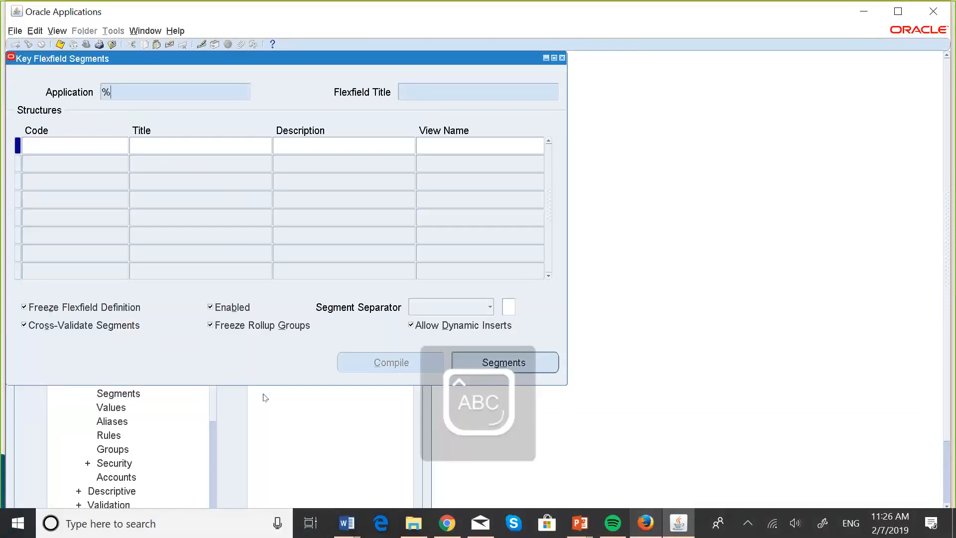
type("A")
key("Caps_Lock")
type("sset%")
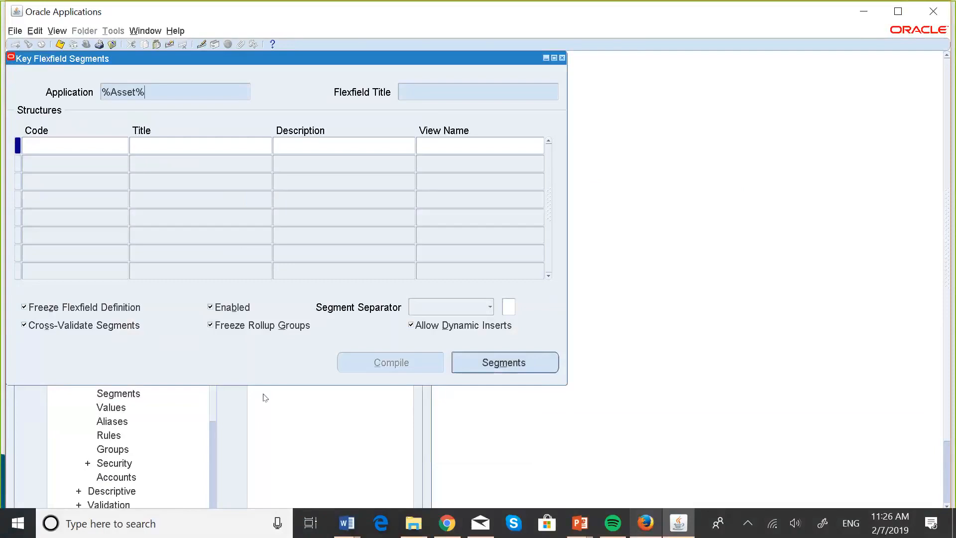
key("ctrl+F11")
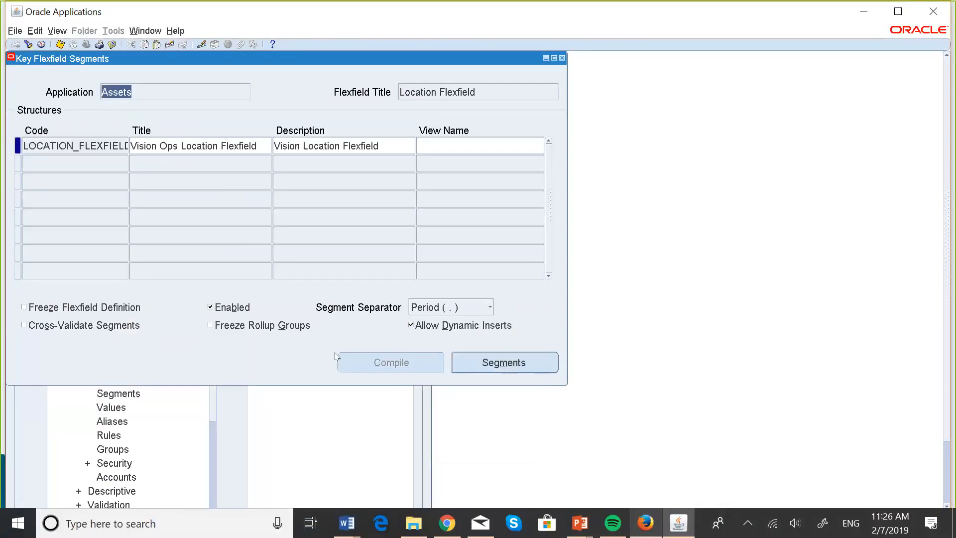
Enable the State Segment qualifier for the Pesh State segment of the Vision Ops Location Flexfield and return to the structures.
left_click(487, 370)
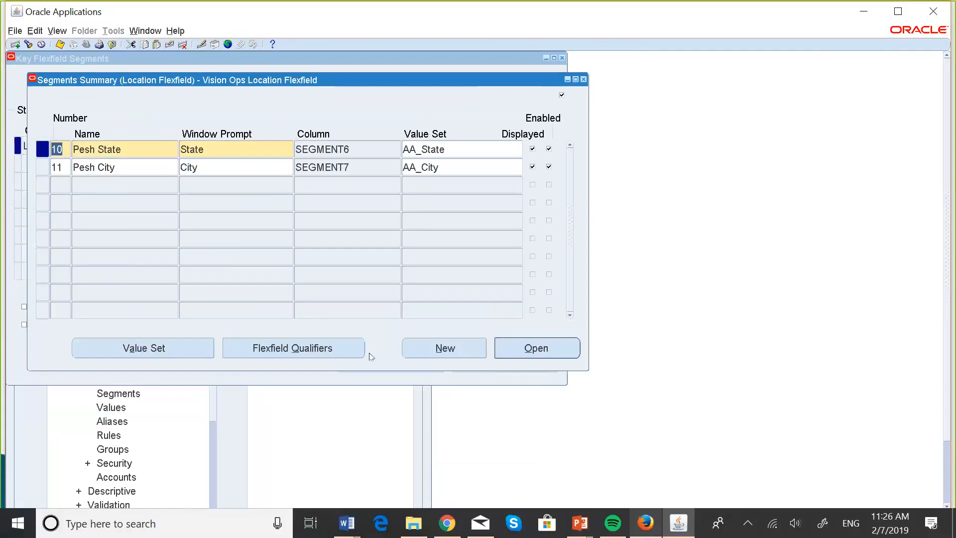
left_click(345, 351)
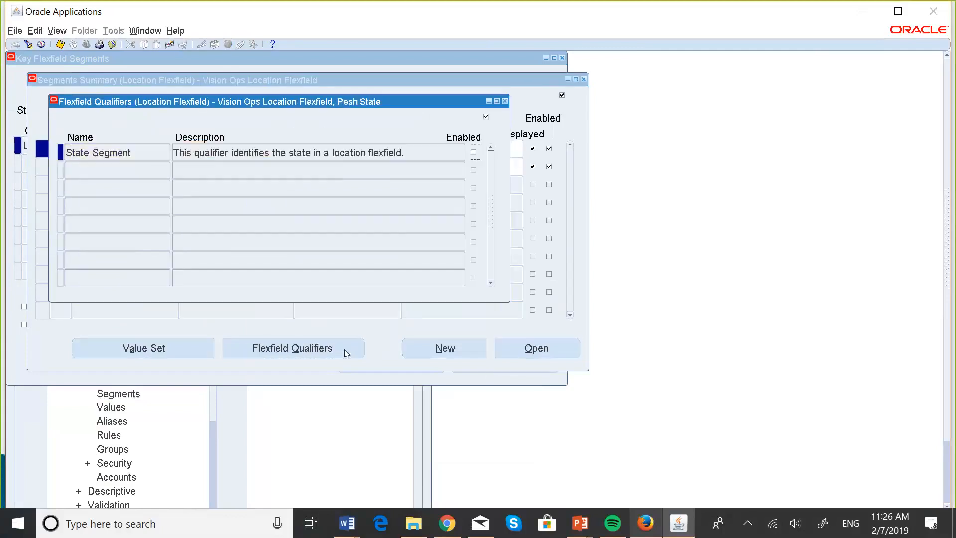
left_click(504, 101)
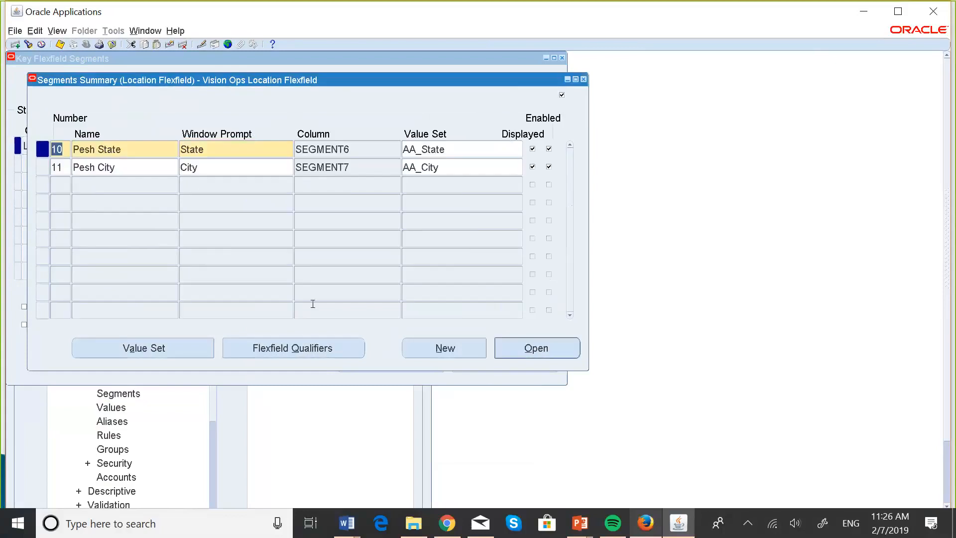
left_click(308, 352)
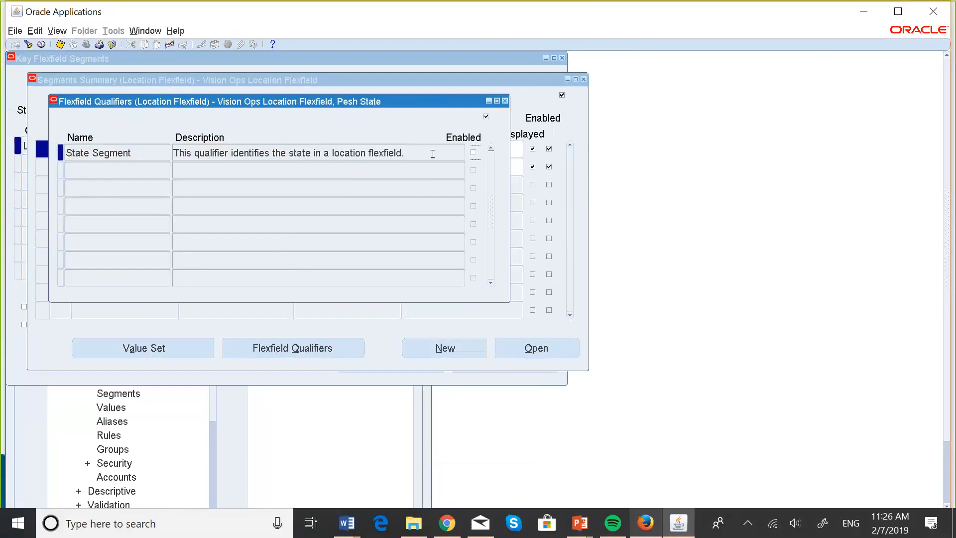
left_click(475, 152)
left_click(504, 101)
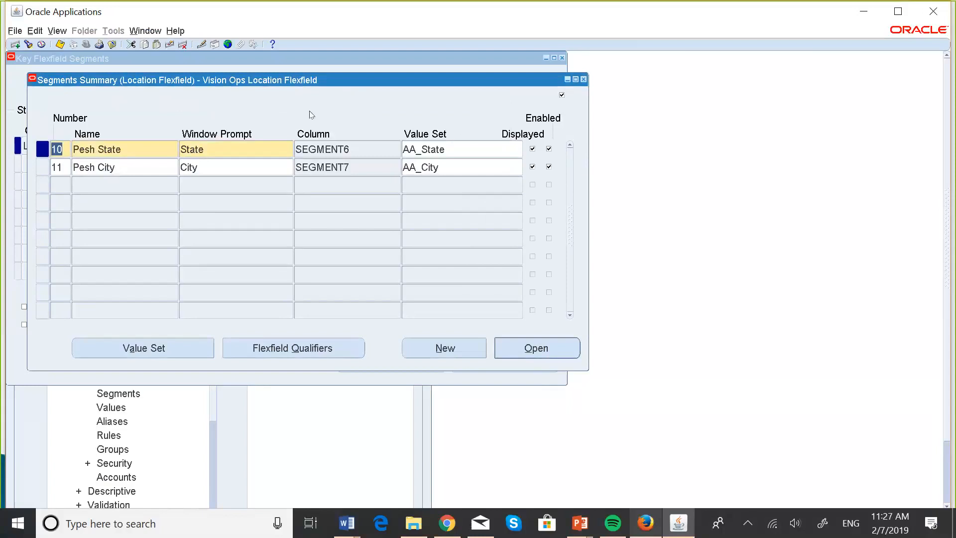
left_click(583, 80)
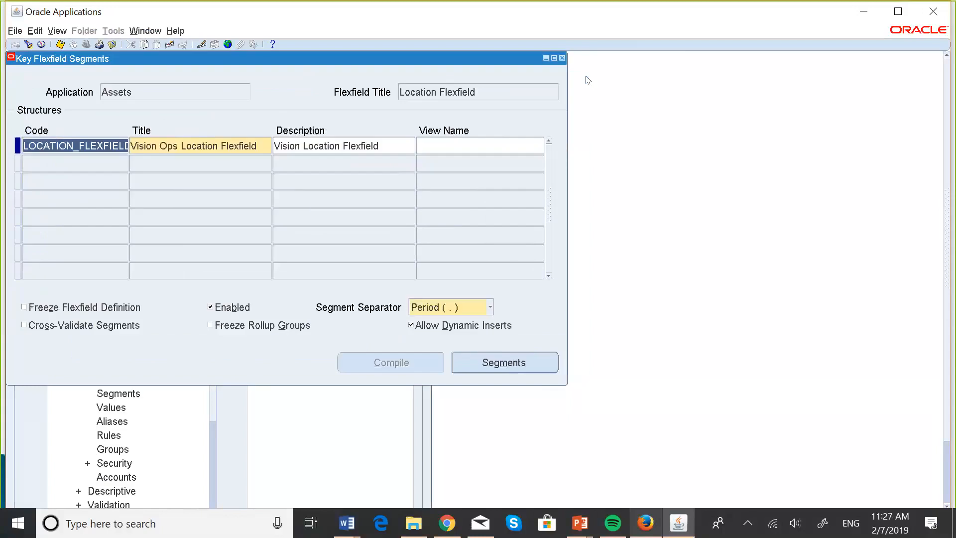
Freeze the flexfield definition of the Vision Ops Location Flexfield structure and accept the caution.
left_click(412, 327)
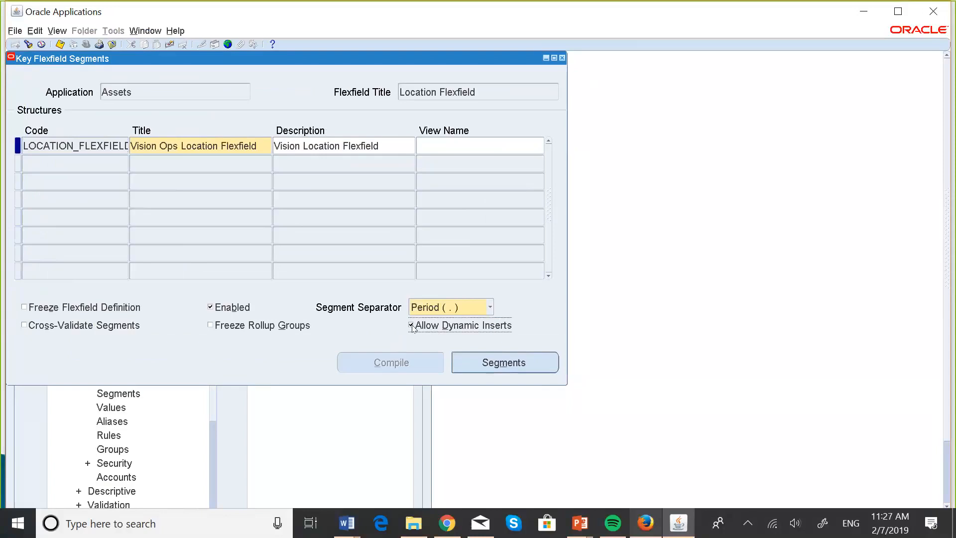
left_click(28, 307)
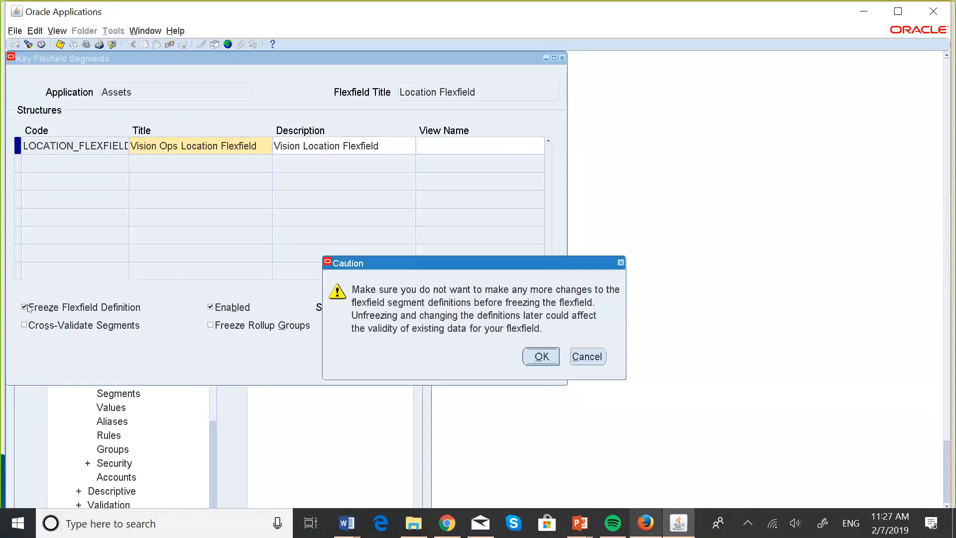
left_click(535, 361)
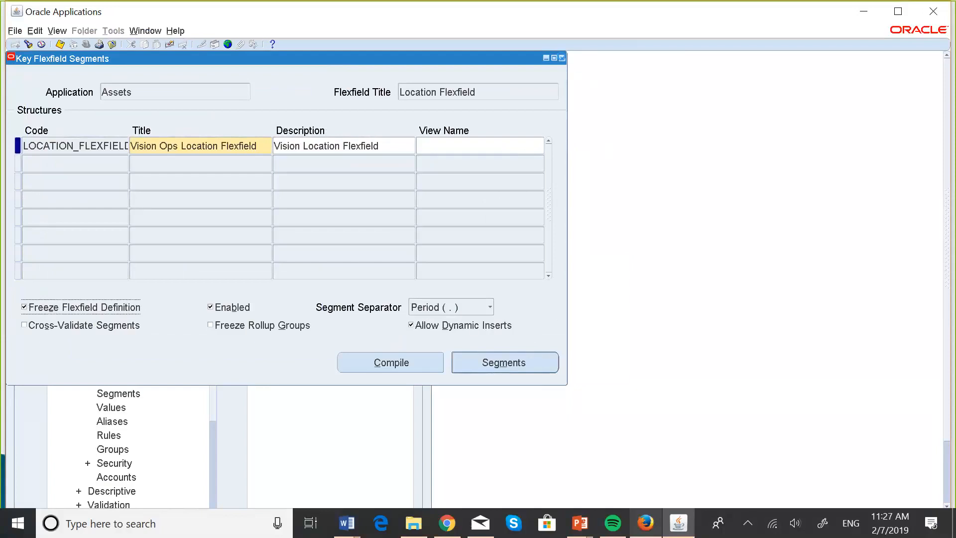
Save and compile the Location Flexfield changes while closing the Key Flexfield Segments form.
left_click(562, 58)
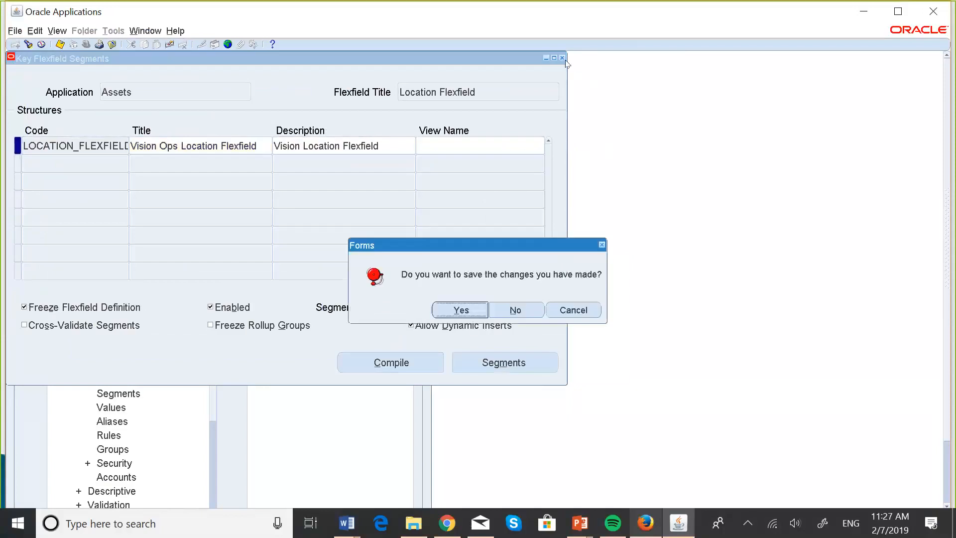
left_click(462, 310)
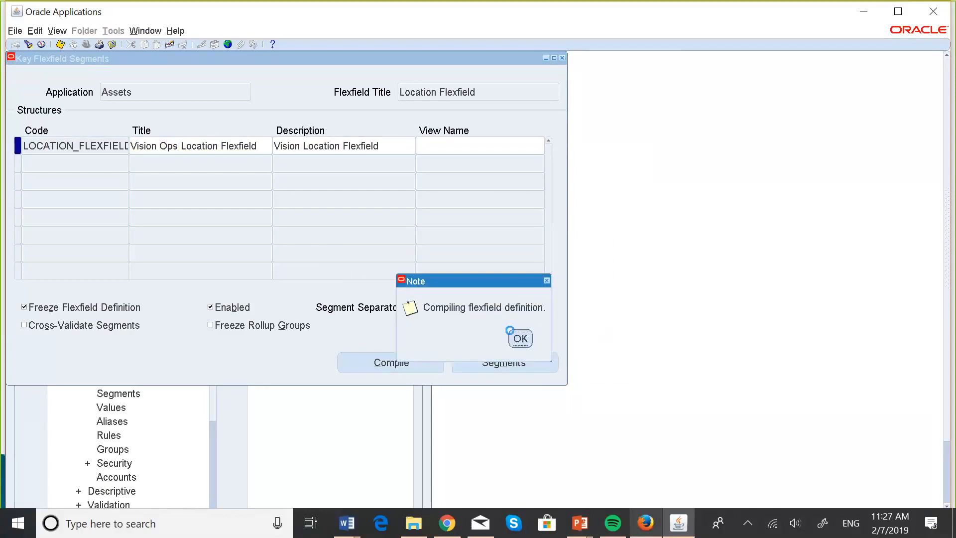
left_click(516, 339)
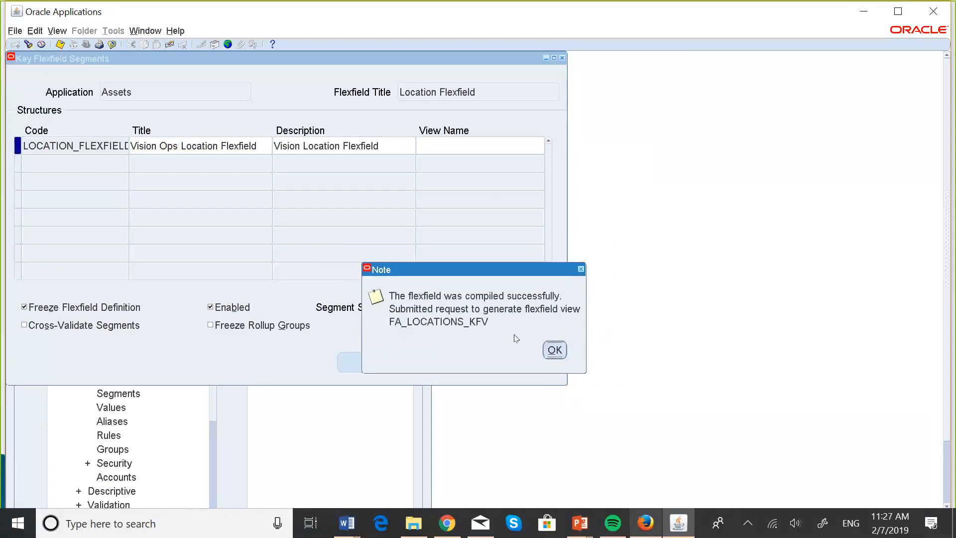
left_click(554, 349)
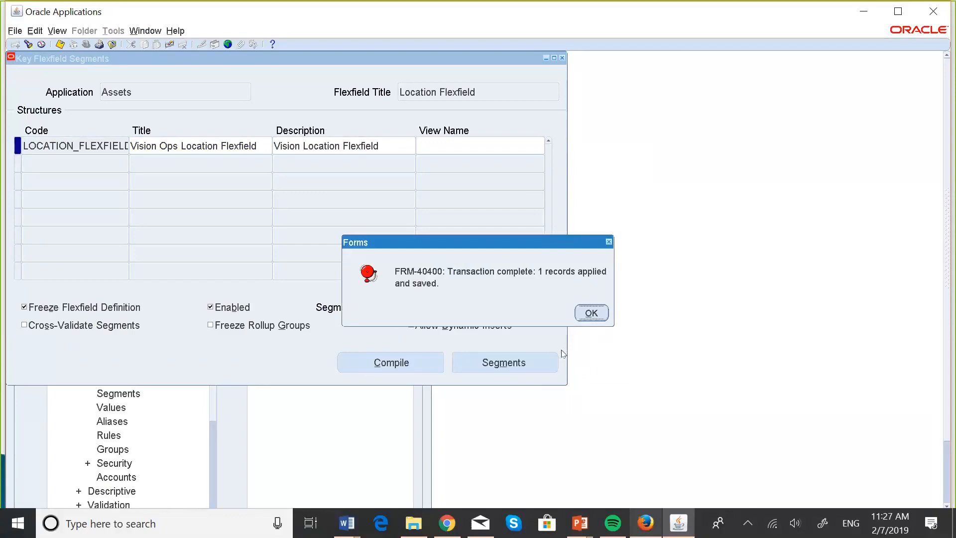
left_click(591, 313)
key("F4")
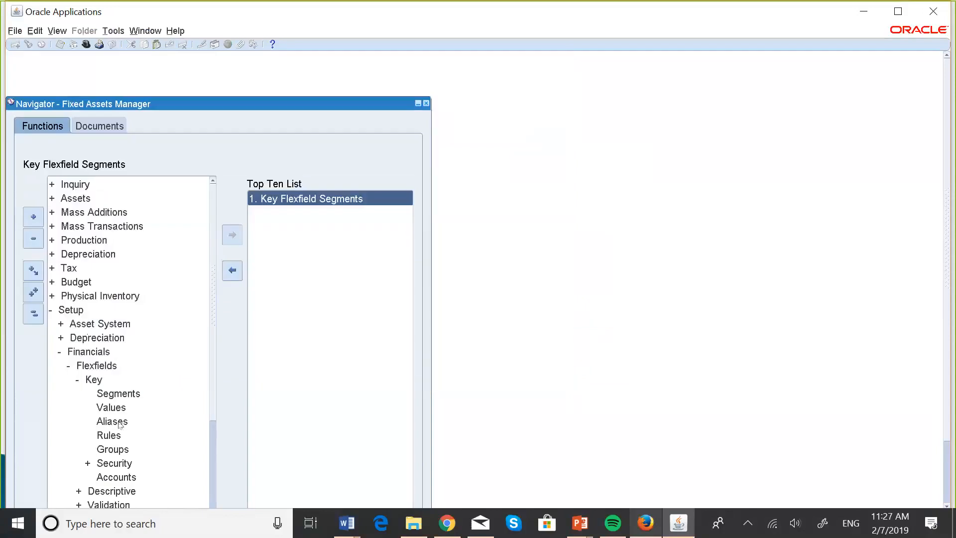
Open the key flexfield Values form and find the values by value set for AA_State.
left_click(117, 407)
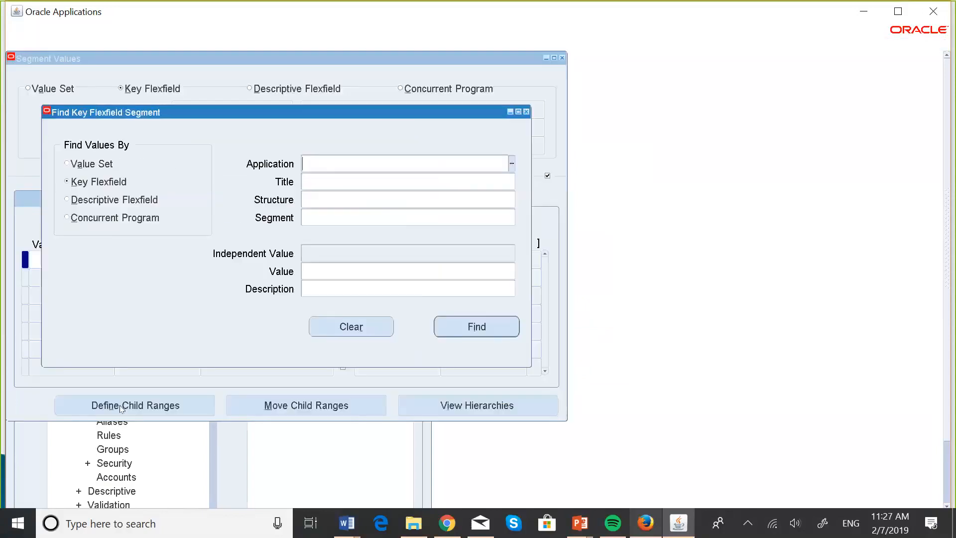
left_click(71, 165)
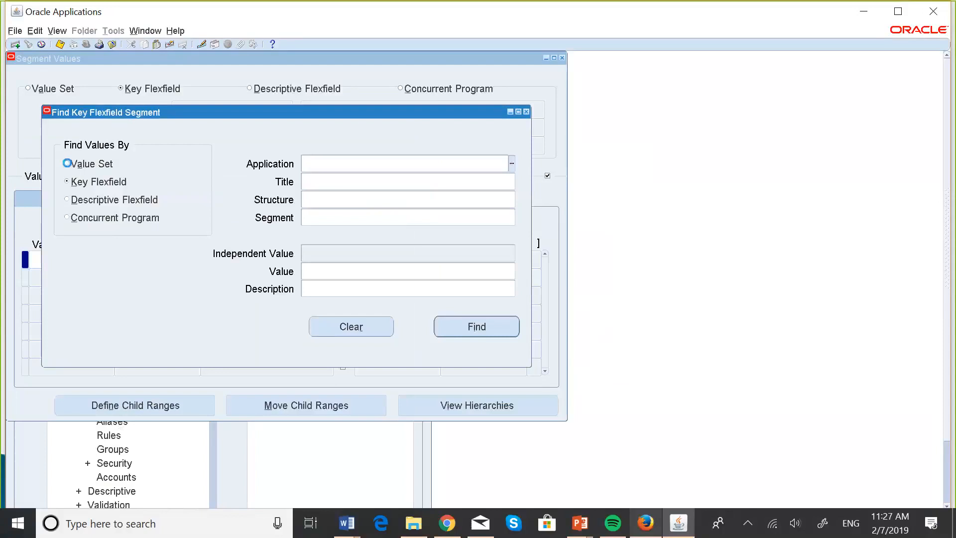
key("Caps_Lock")
type("AA")
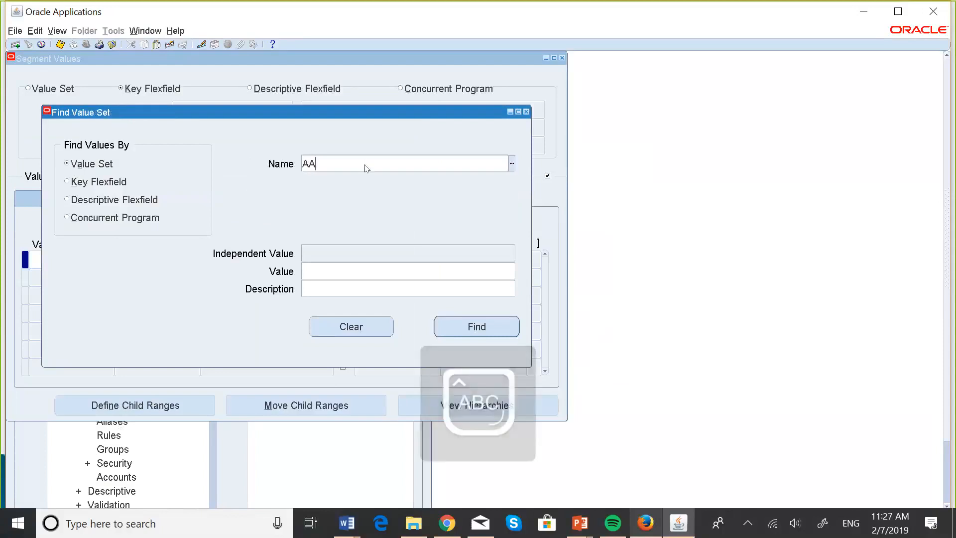
key("Tab")
left_click(654, 352)
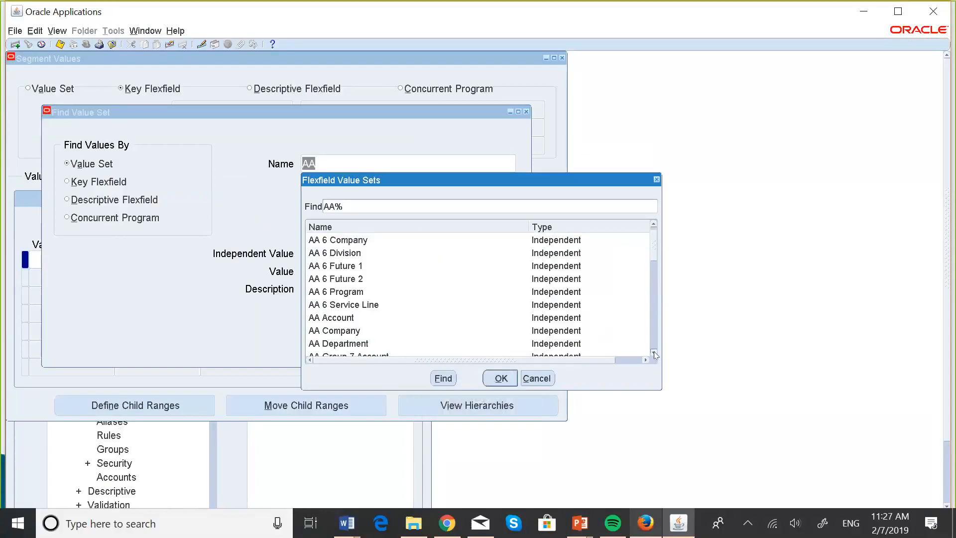
left_click_drag(654, 352, 654, 353)
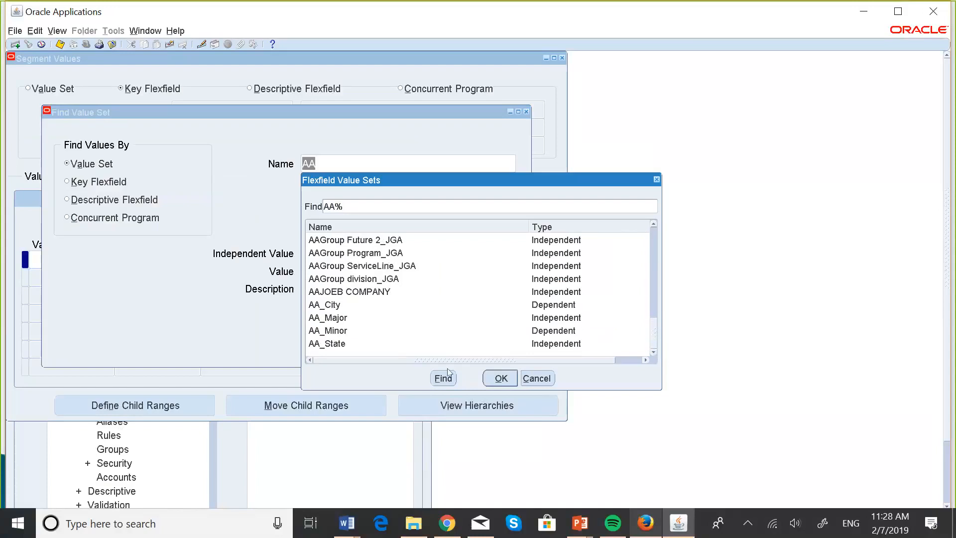
left_click(347, 344)
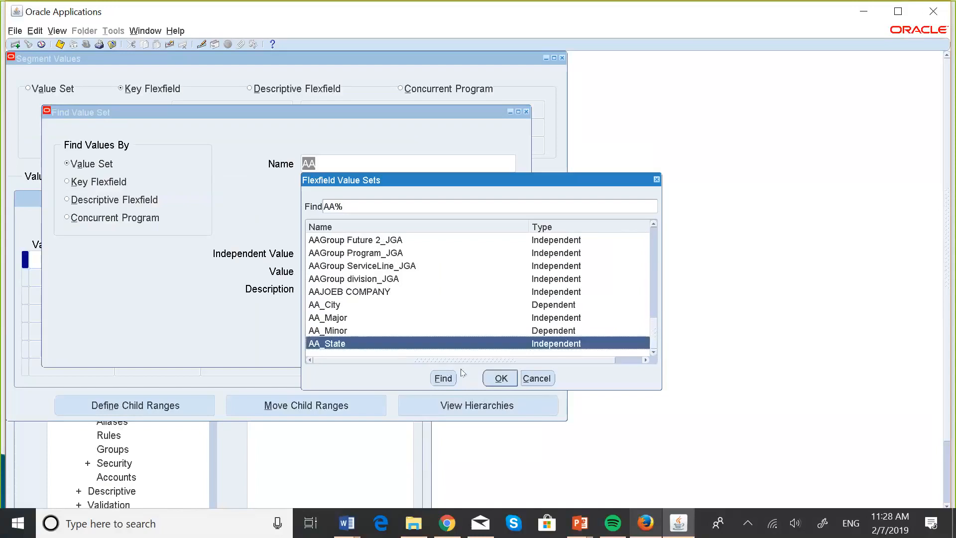
left_click(493, 383)
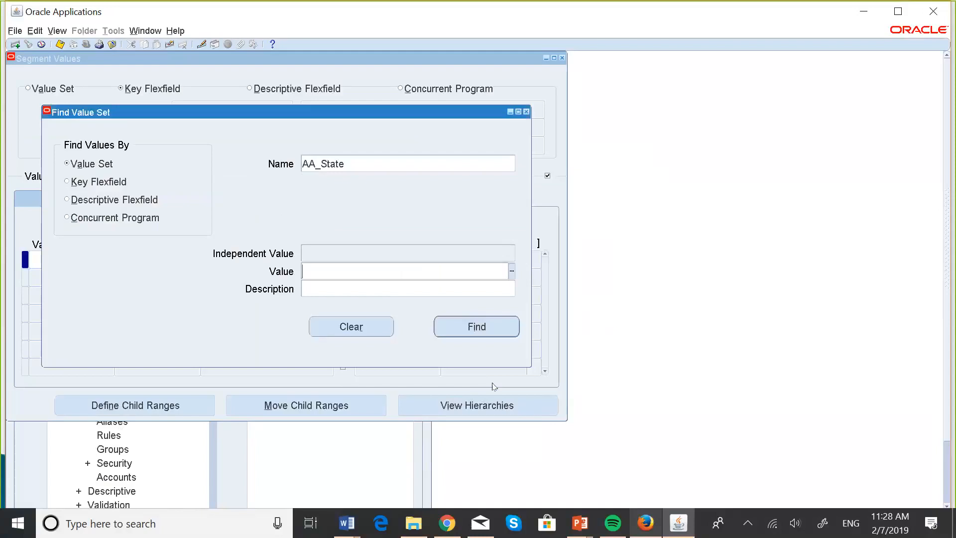
left_click(492, 334)
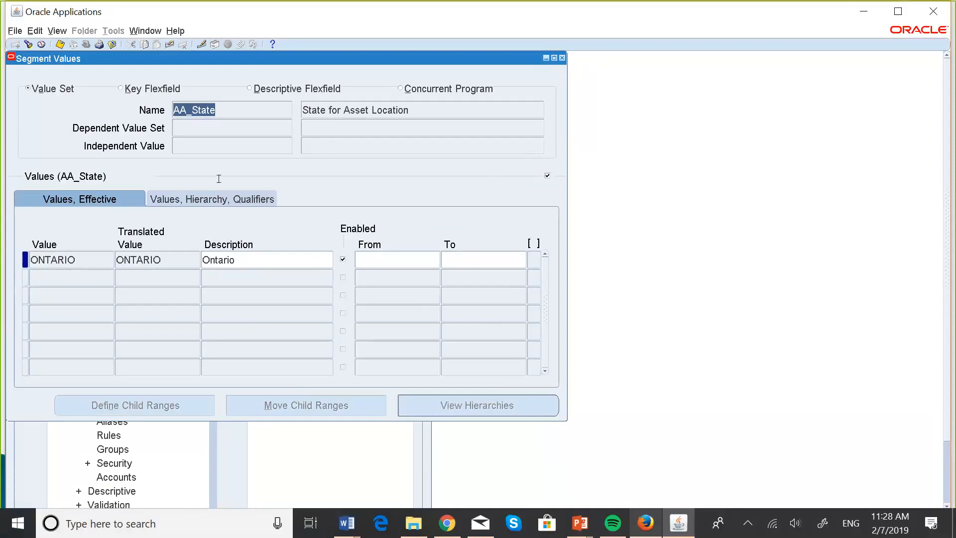
Add the value FLORIDA with the description Florida to the AA_State value set below ONTARIO.
left_click(75, 270)
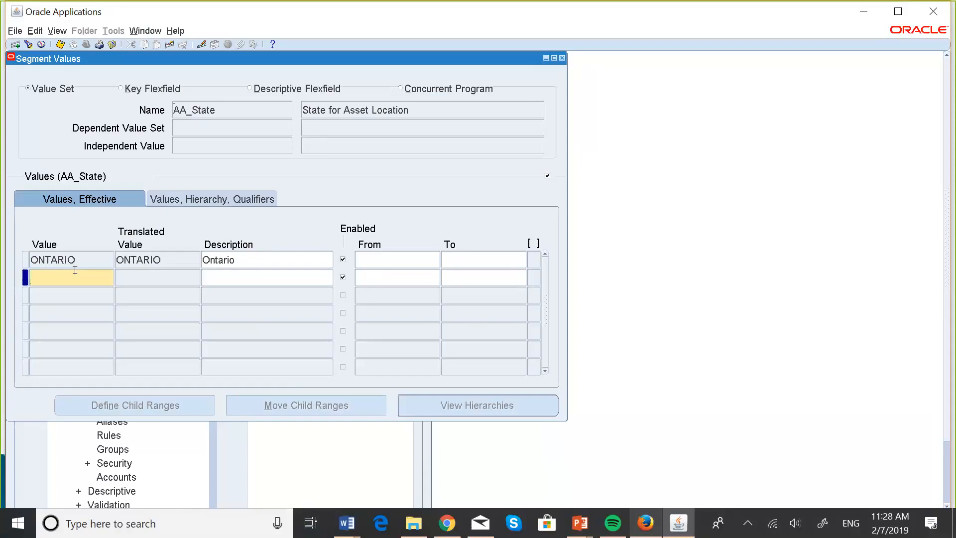
type("FLORIDA")
left_click(84, 298)
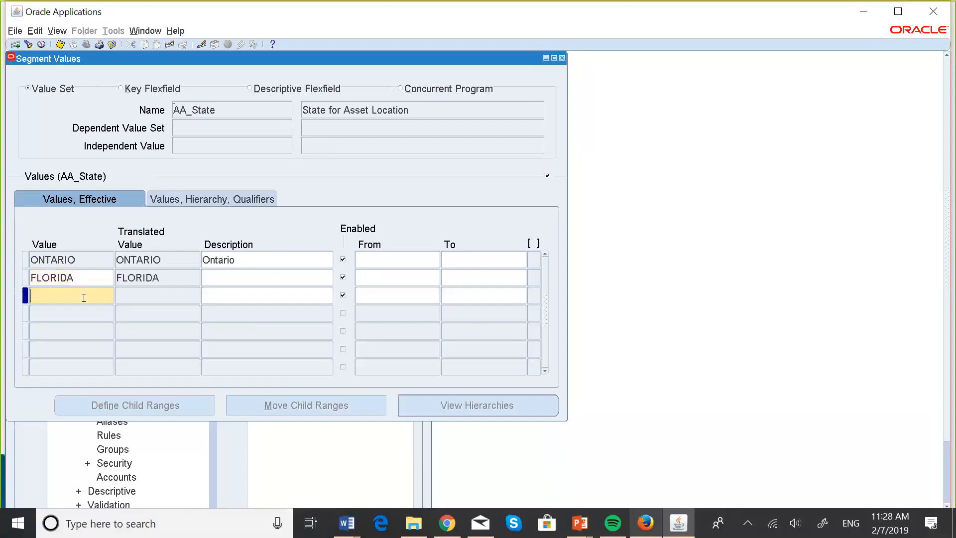
left_click(215, 271)
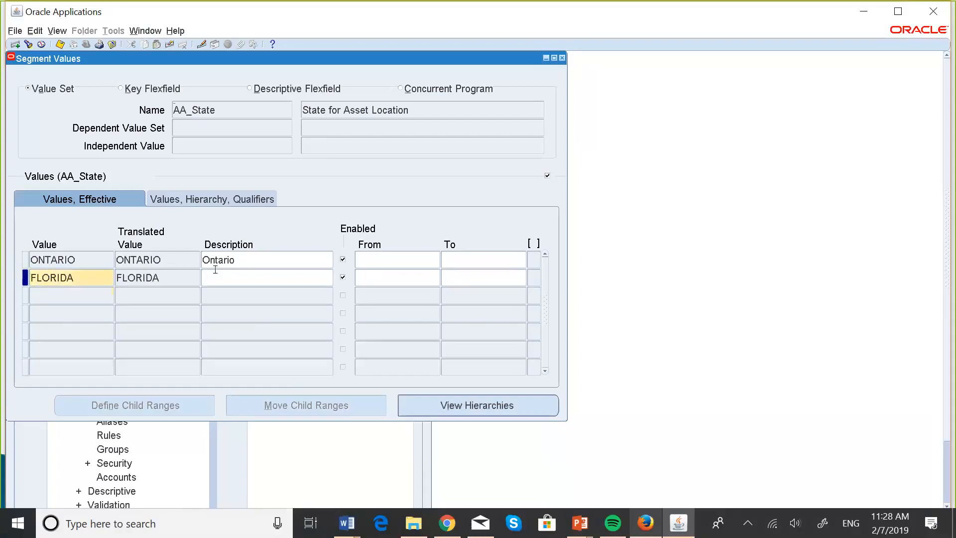
type("F")
key("Caps_Lock")
type("lo")
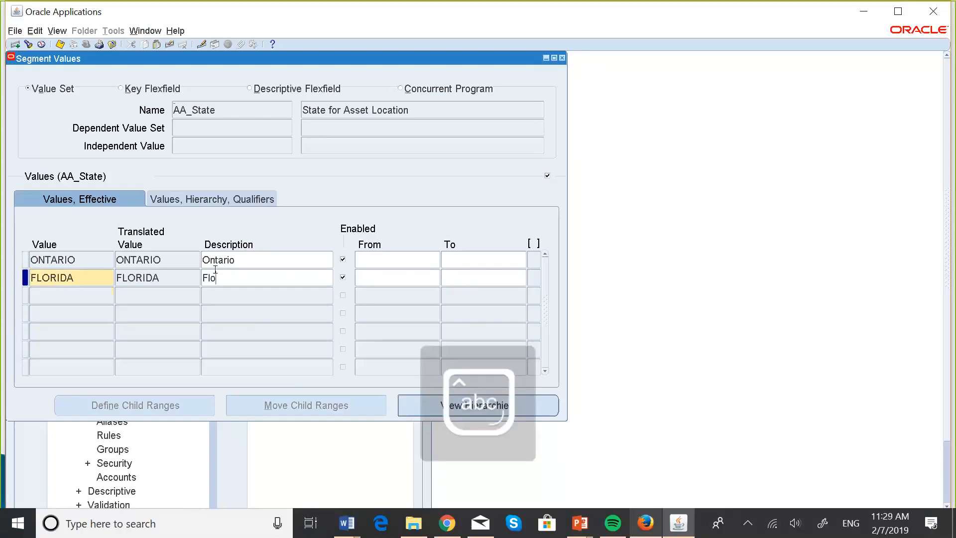
type("rida")
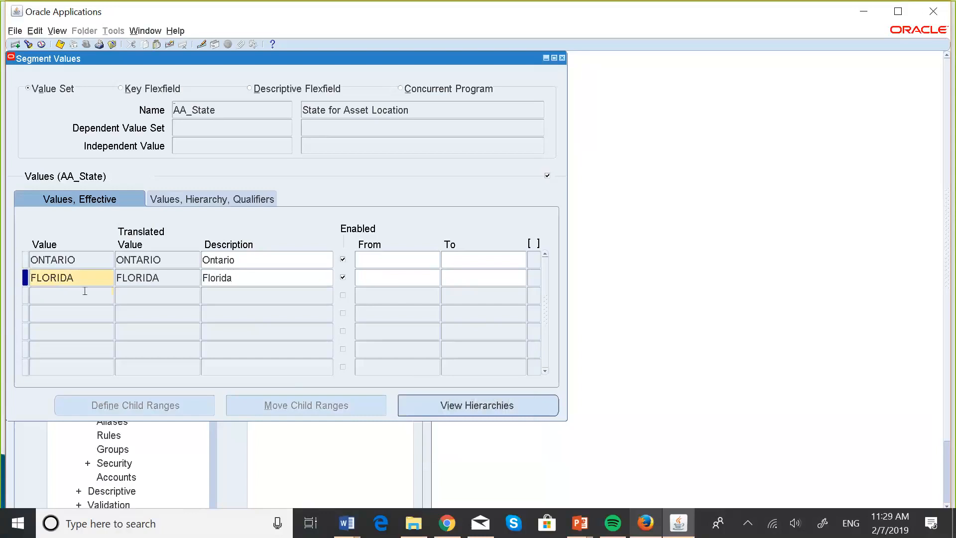
Add the value MASSACHUSETTSS with the description Massachusetts to the AA_State value set below FLORIDA.
left_click(85, 291)
key("Caps_Lock")
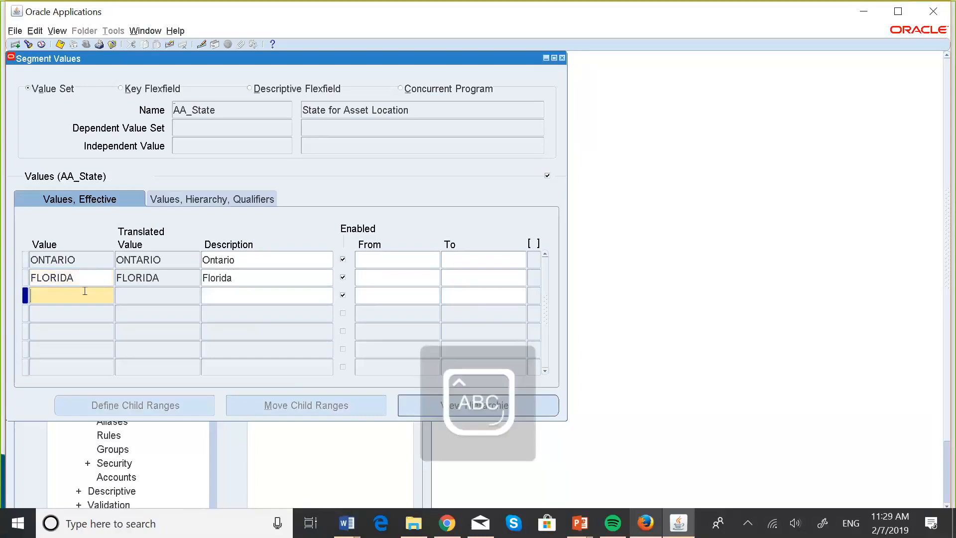
type("MASSA")
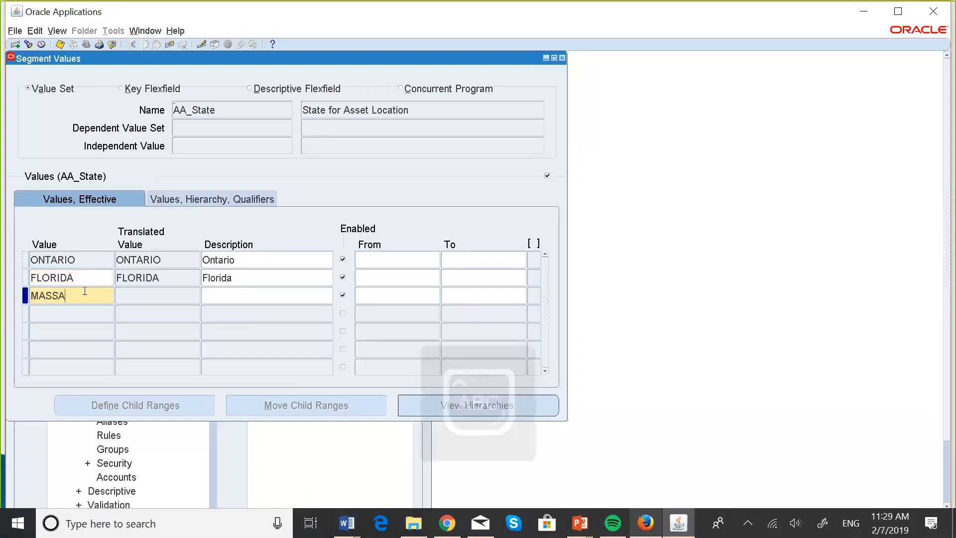
type("CHUSE")
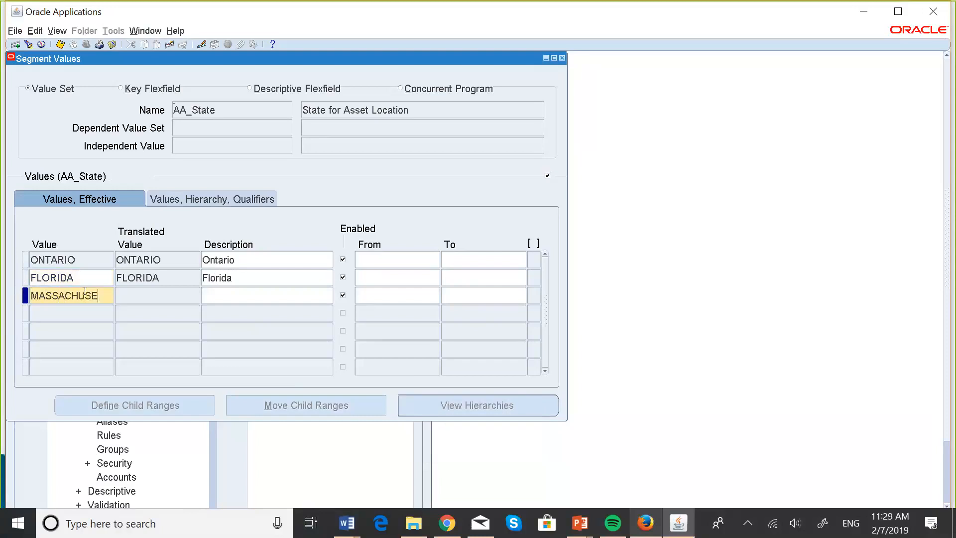
type("TTSS")
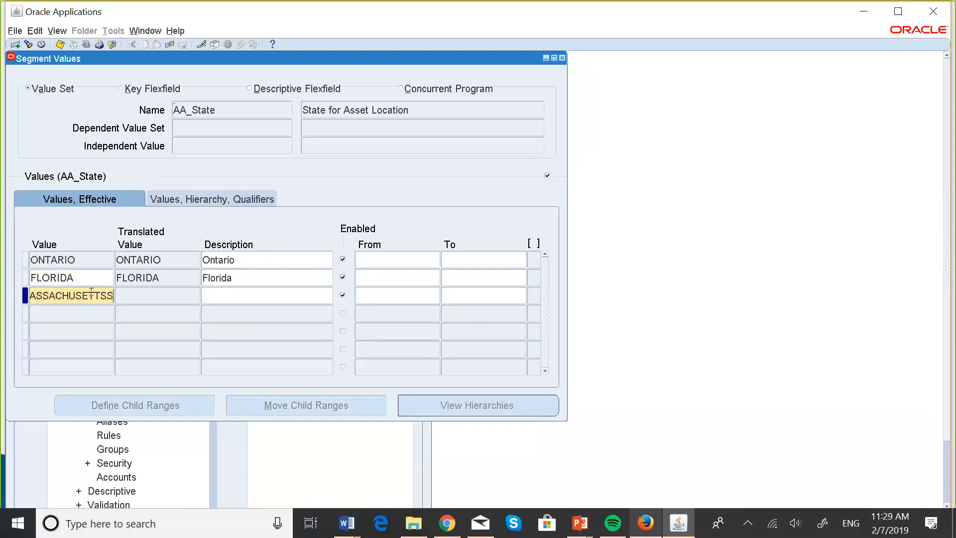
key("BackSpace")
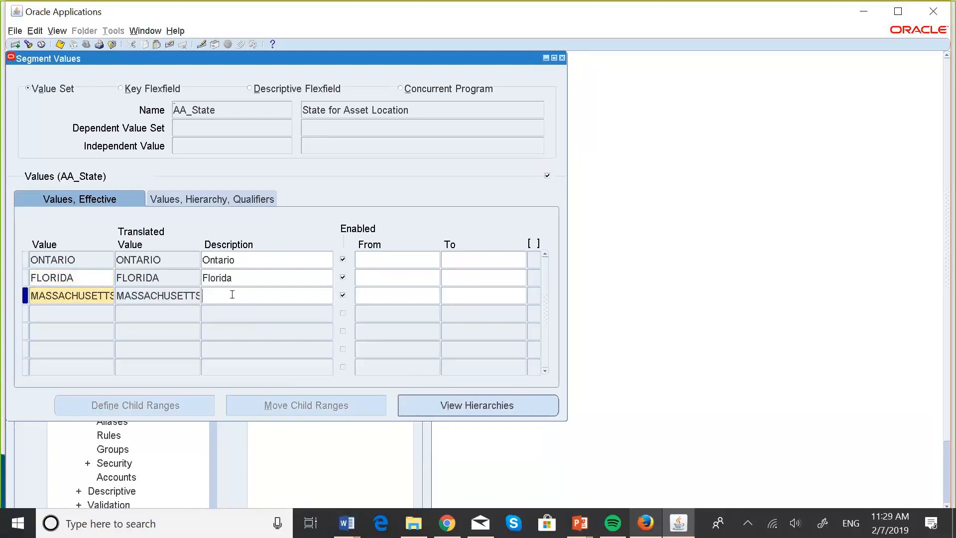
type("M")
key("Caps_Lock")
type("assac")
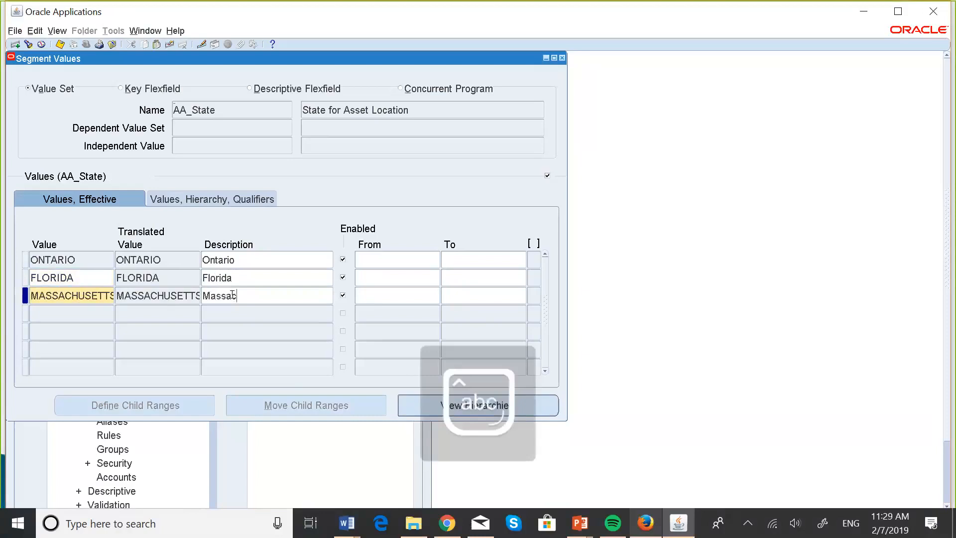
type("husetts")
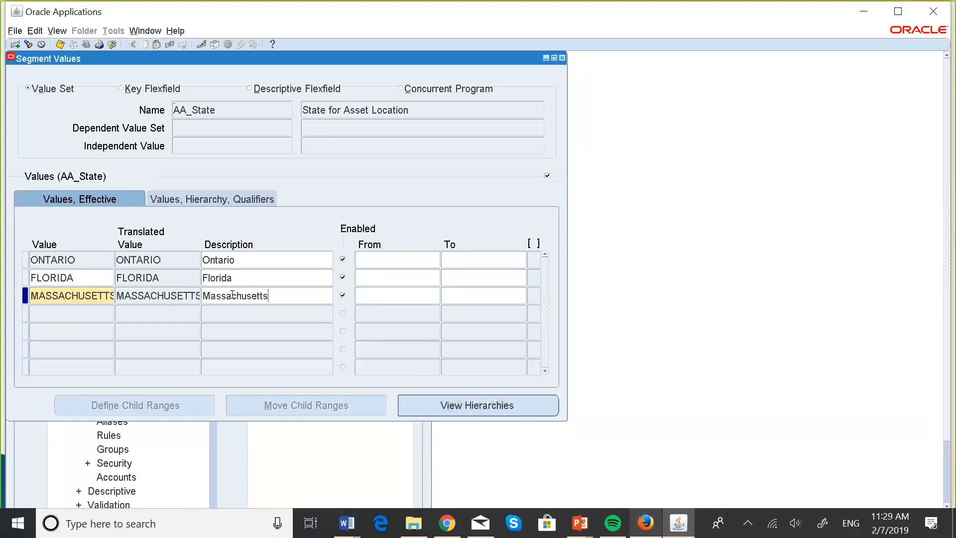
Save the new AA_State values and close the Segment Values form, acknowledging the value set hierarchy compile request.
left_click(68, 313)
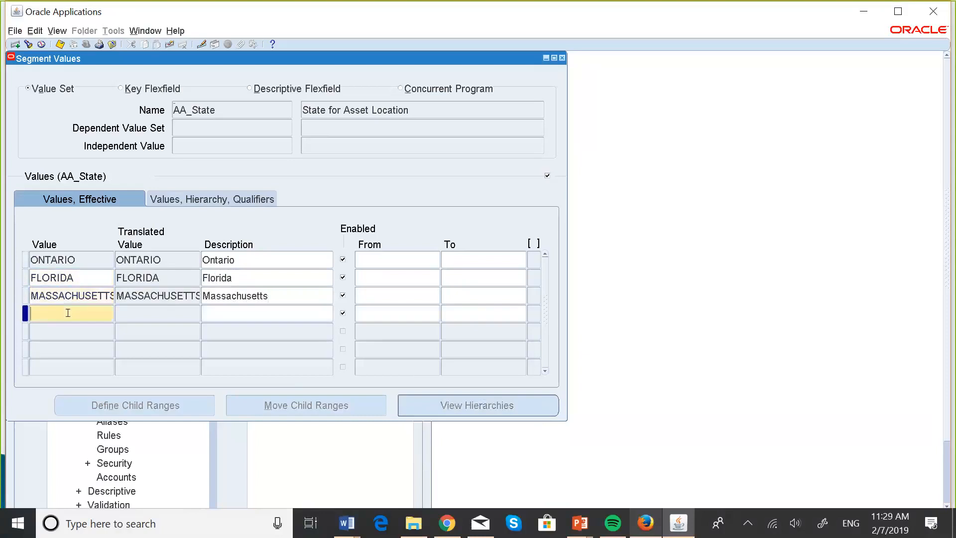
double_click(95, 295)
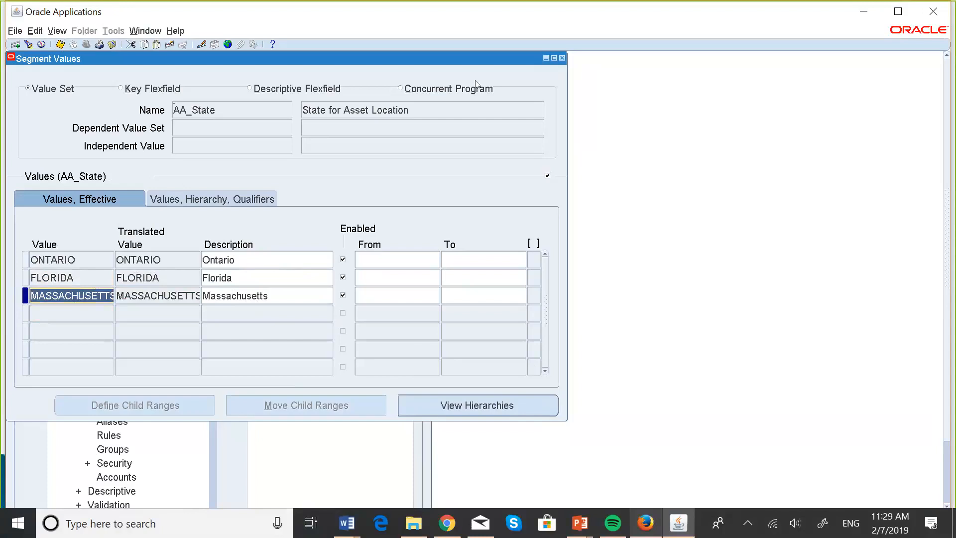
left_click(562, 59)
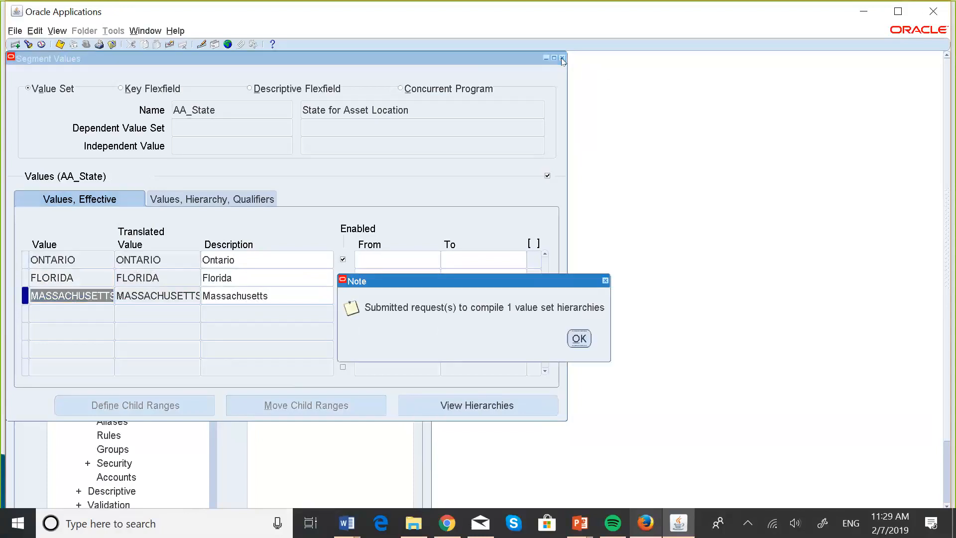
left_click(579, 339)
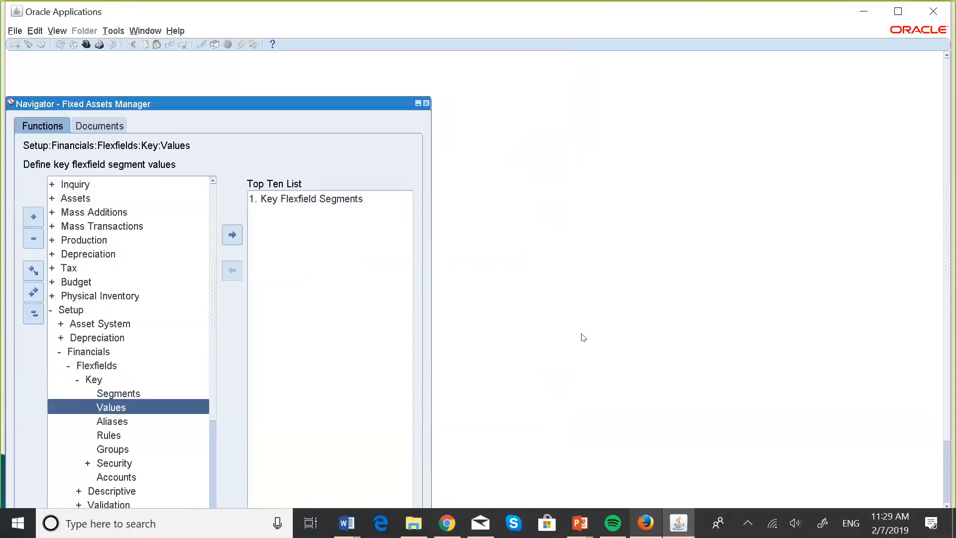
Reopen the key flexfield Values form and look up value sets whose names begin with aa.
key("Return")
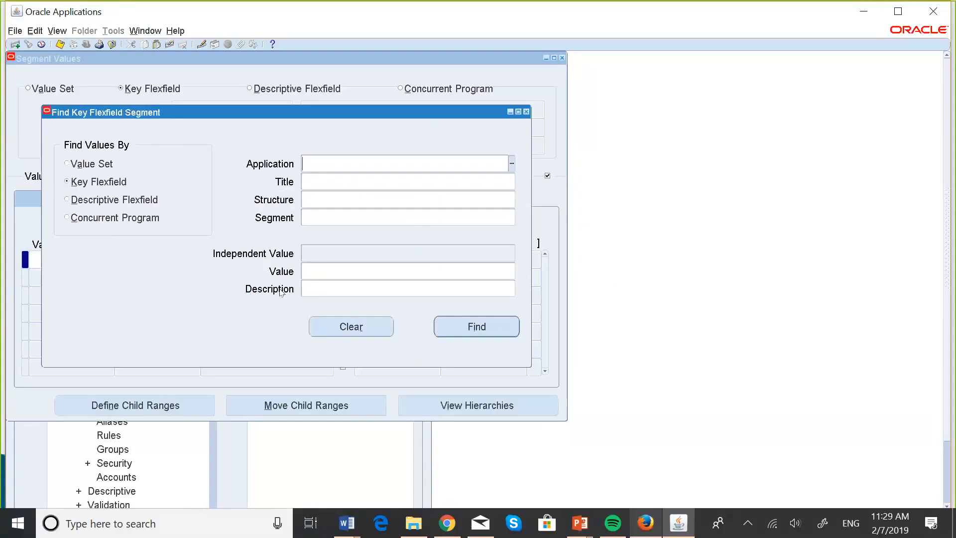
left_click(73, 168)
type("aa")
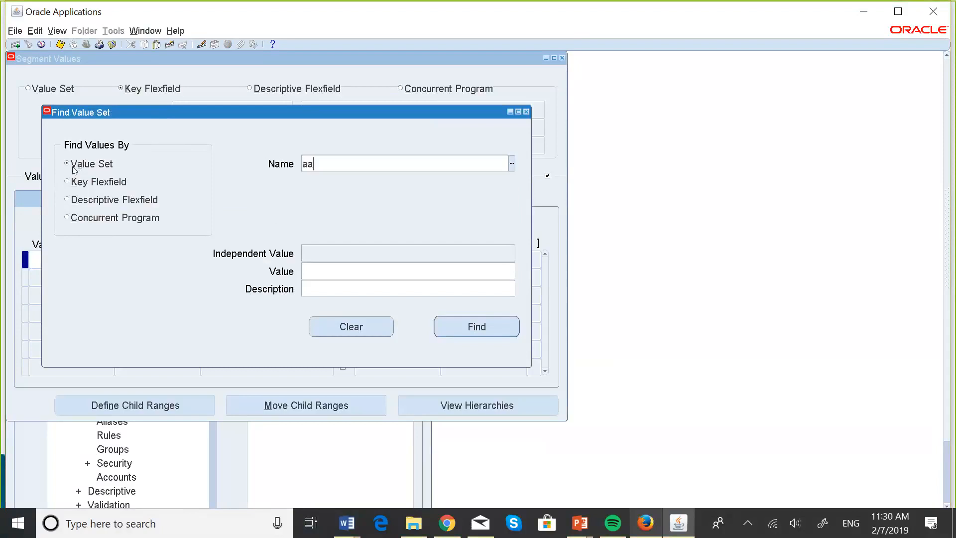
key("Tab")
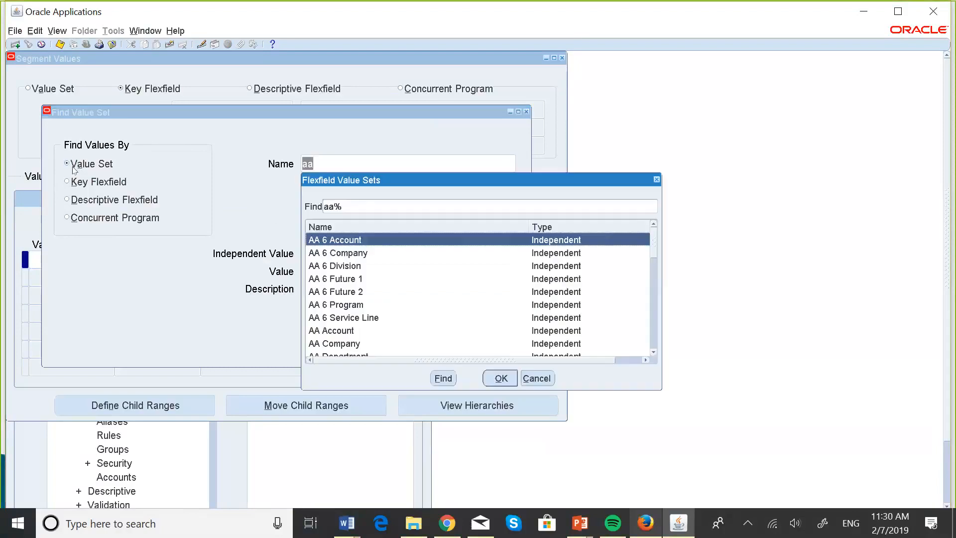
Choose the dependent value set AA_City from the value set list and find its values.
left_click(654, 352)
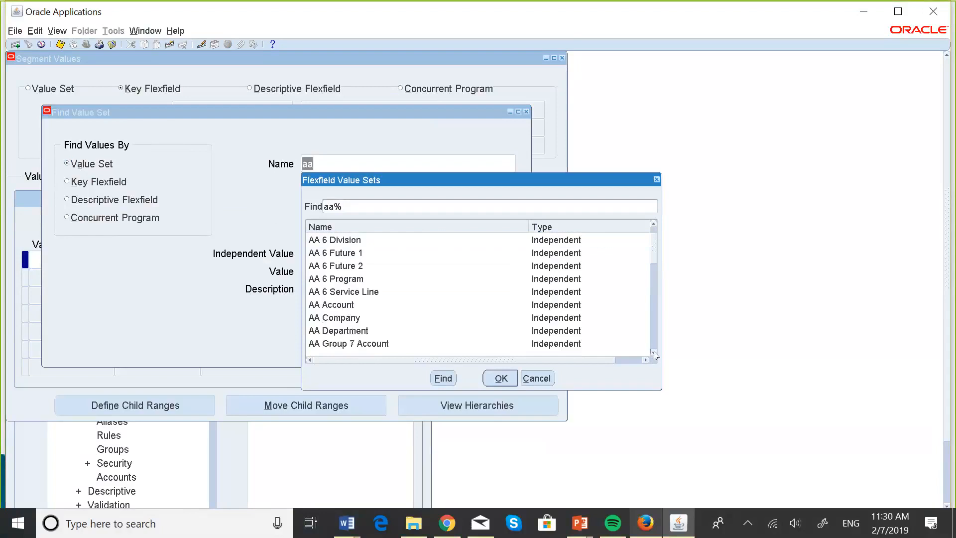
left_click(654, 352)
left_click(654, 353)
left_click(654, 352)
left_click(654, 353)
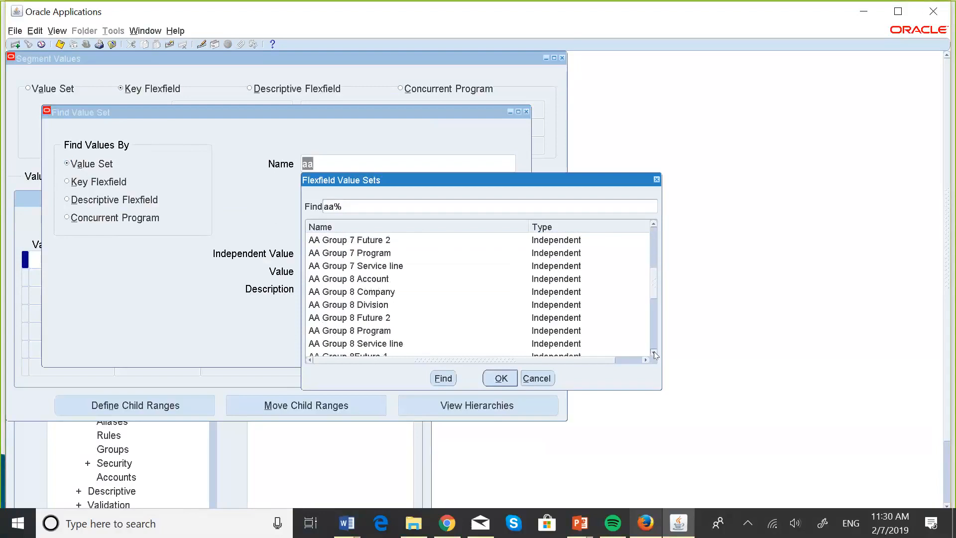
left_click(654, 352)
left_click(654, 353)
left_click(654, 353)
left_click(654, 352)
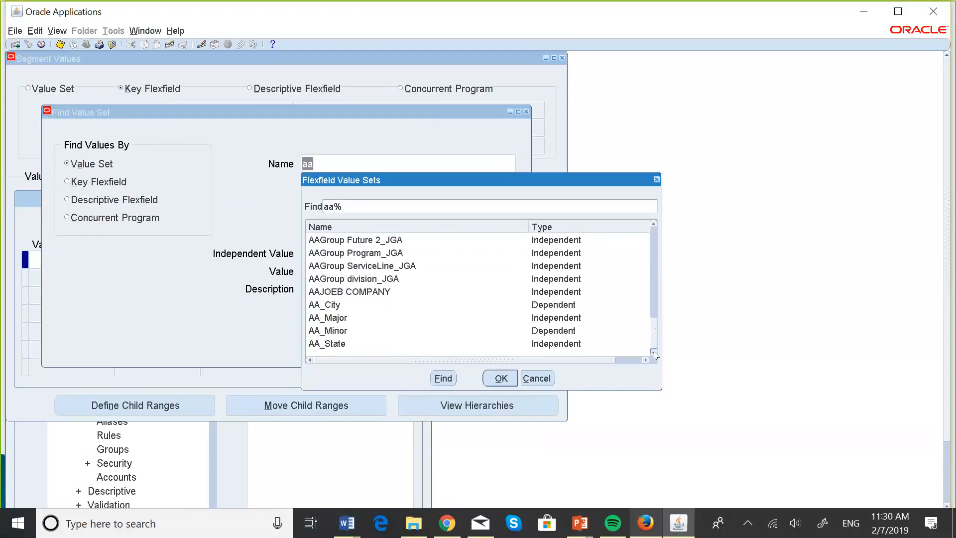
left_click(333, 305)
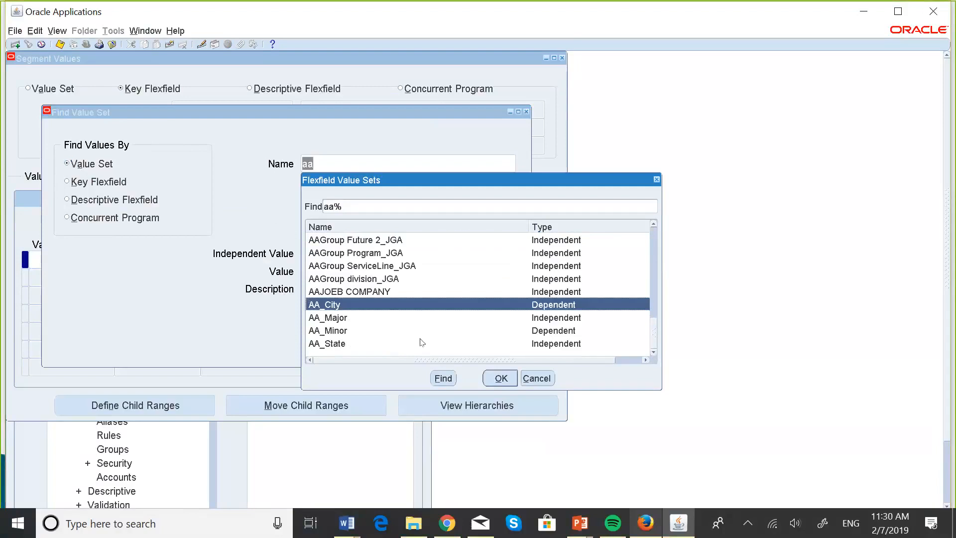
left_click(501, 376)
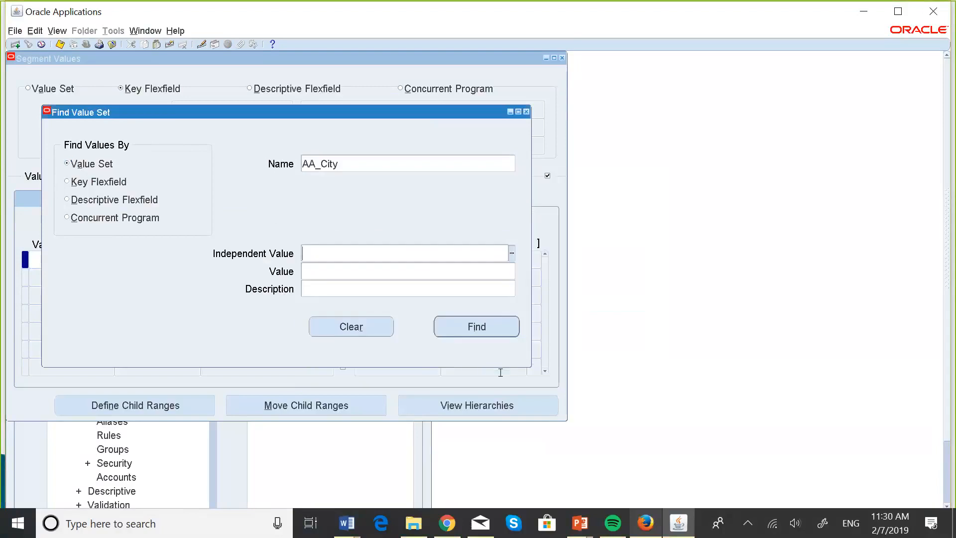
left_click(477, 325)
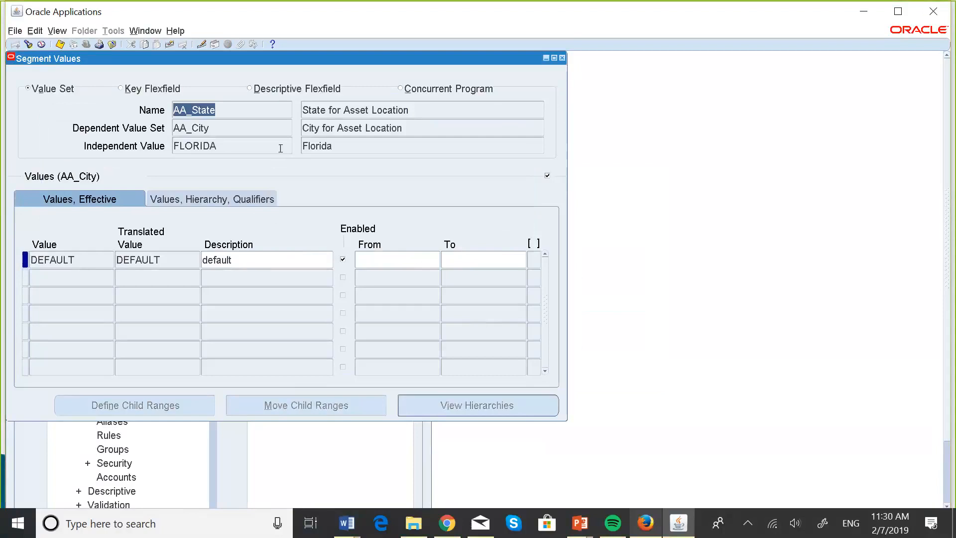
Browse the AA_City values for each independent state value through ONTARIO and return to FLORIDA.
left_click(228, 141)
key("Down")
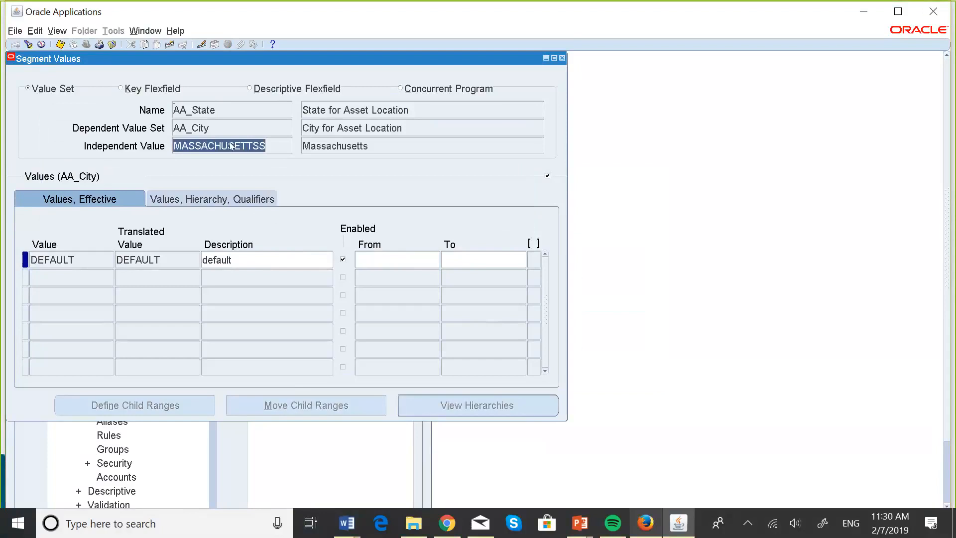
key("Down")
key("Down")
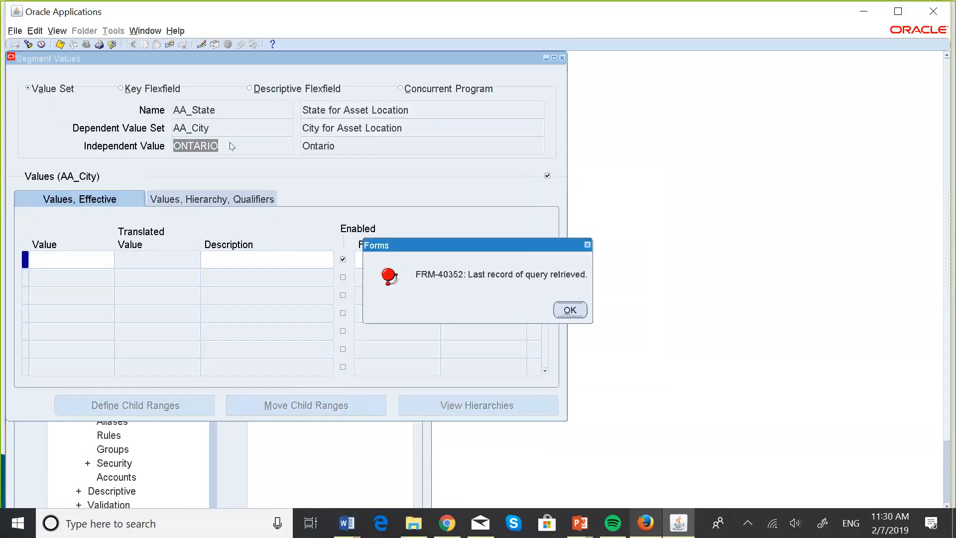
key("Return")
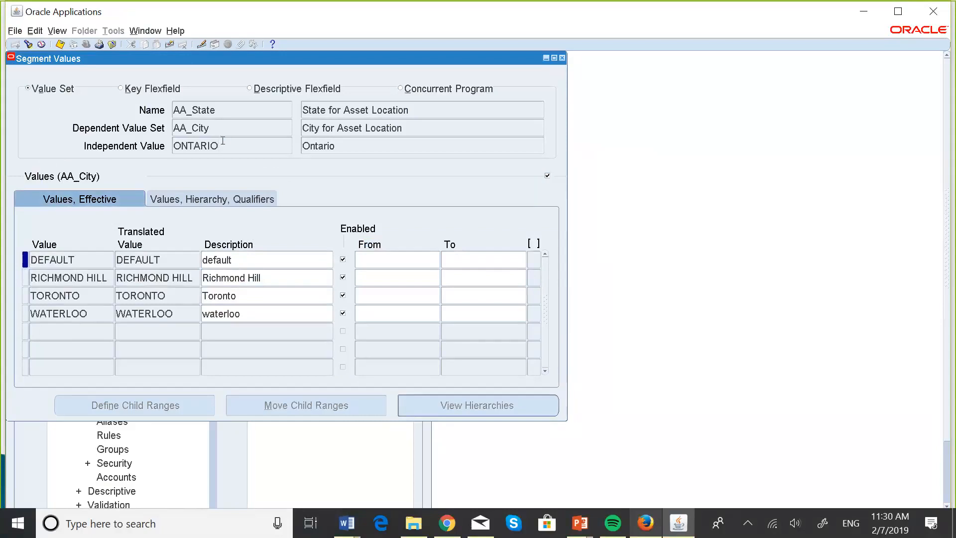
key("Up")
key("Up")
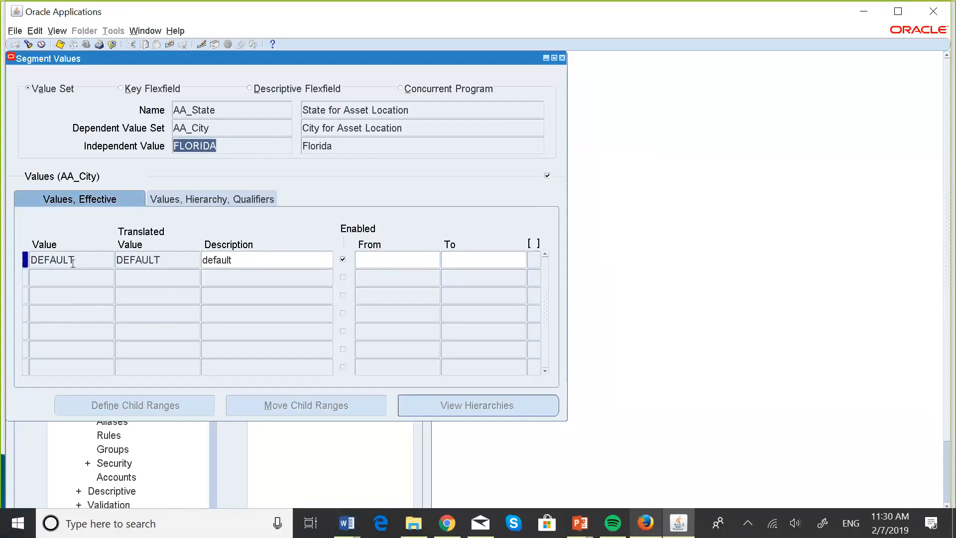
Add the city value TAMPA with the description Tampa to AA_City under the independent value FLORIDA.
left_click(59, 273)
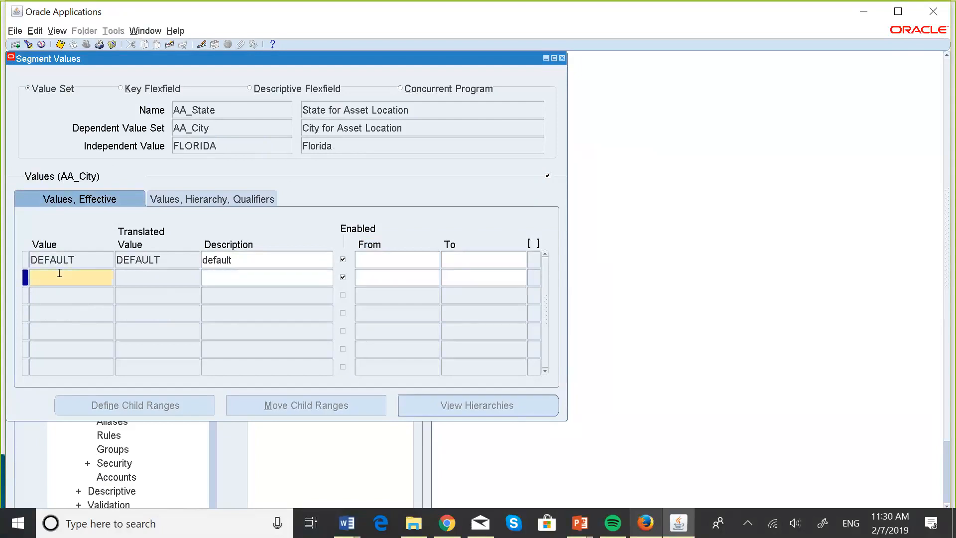
key("Caps_Lock")
type("TA")
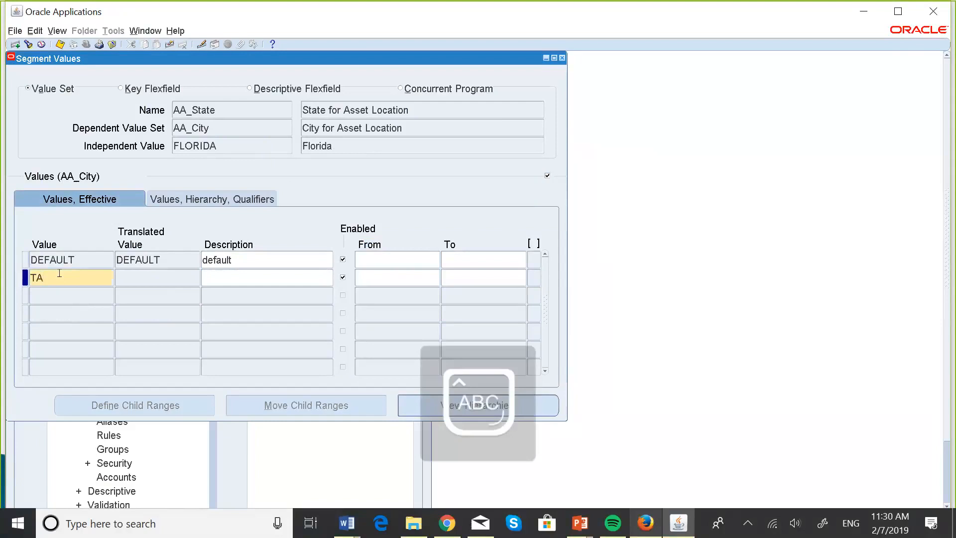
type("MPA")
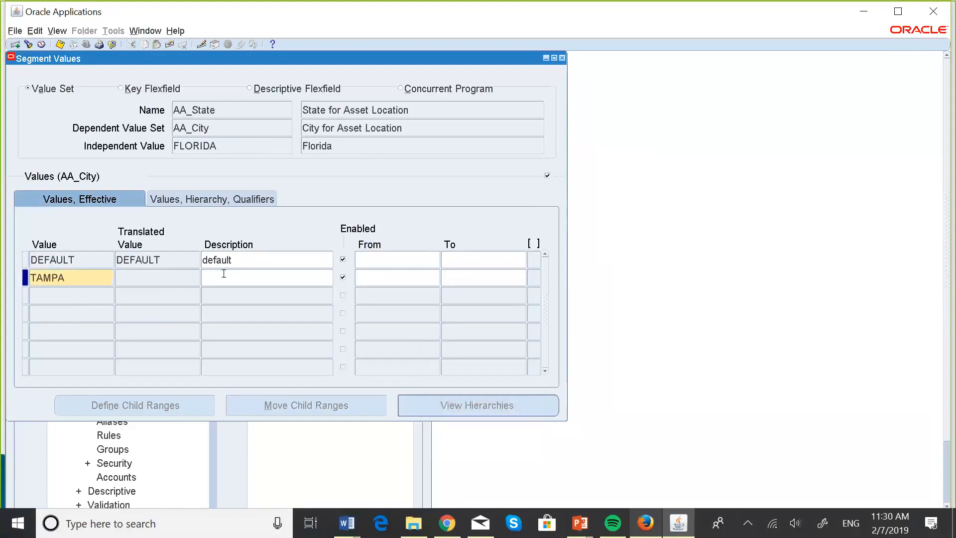
key("Tab")
key("Caps_Lock")
type("Tampa")
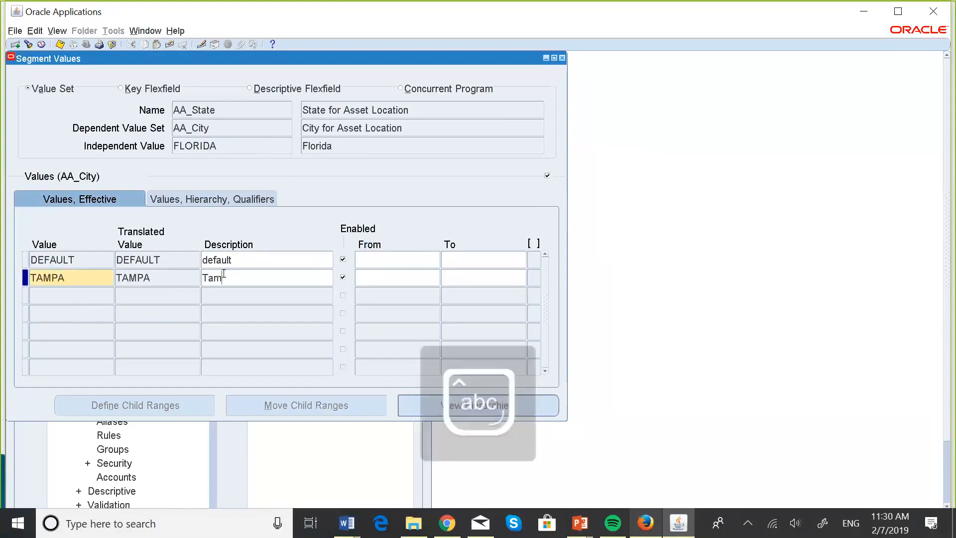
Add the city value JACKSONVILLE with the description Jacksonville to AA_City under the independent value FLORIDA.
left_click(74, 295)
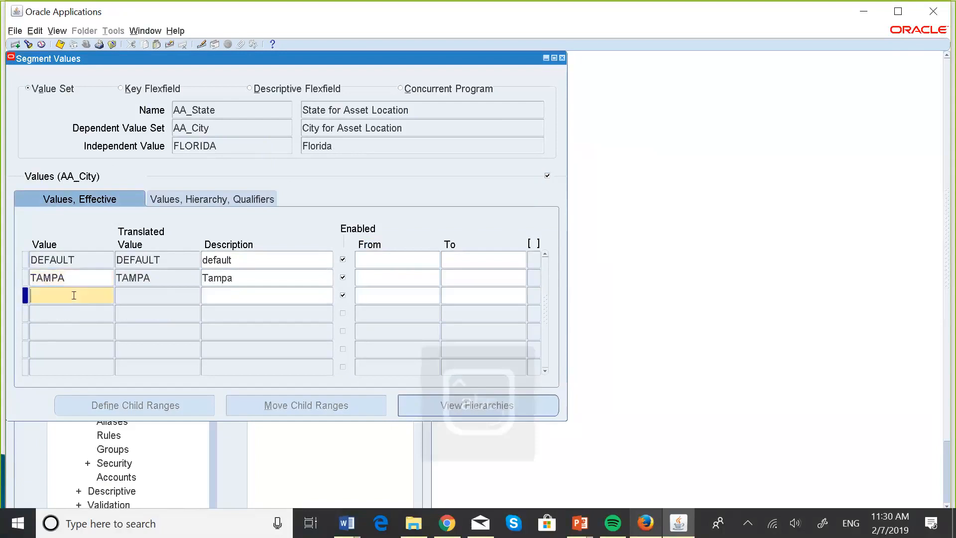
key("Caps_Lock")
type("J")
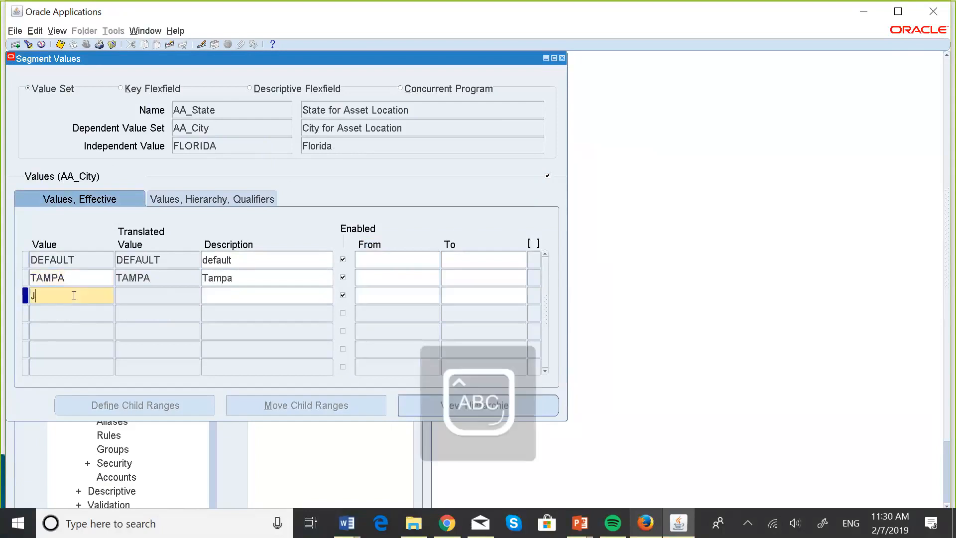
type("ACKS")
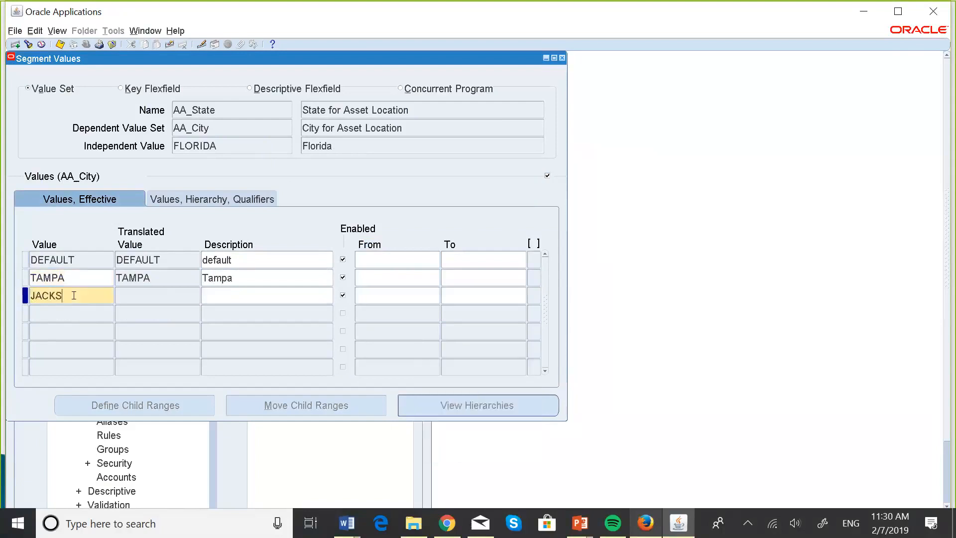
type("ONVILLE")
left_click(235, 299)
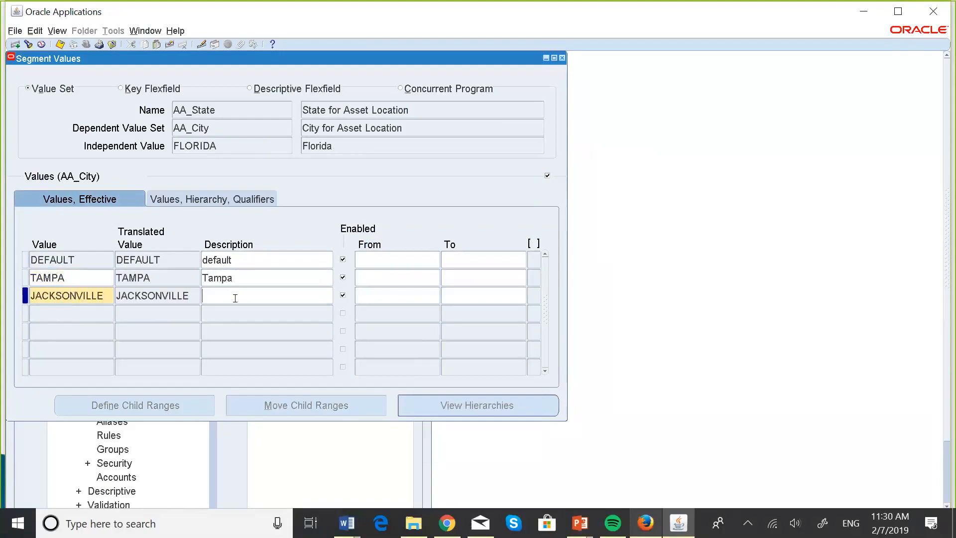
key("Caps_Lock")
type("Jackso")
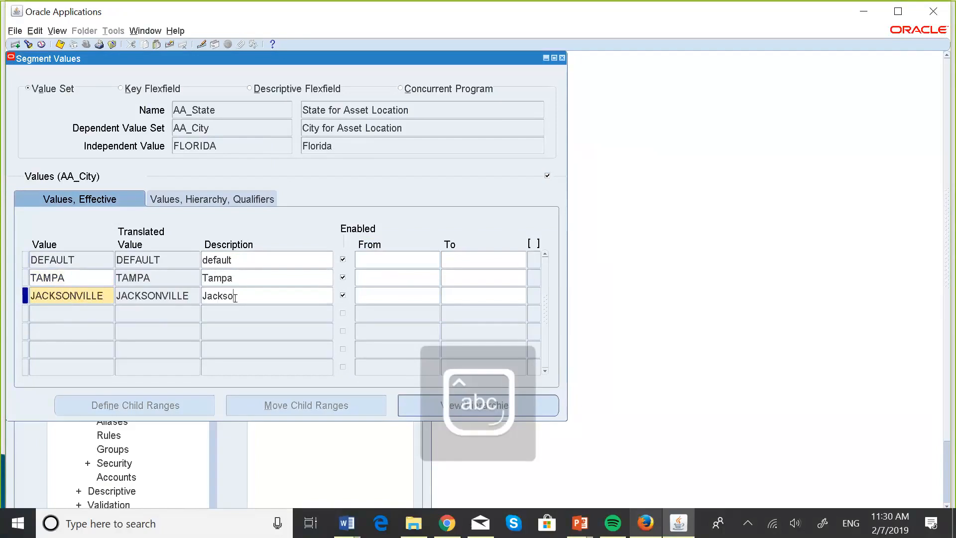
type("nville")
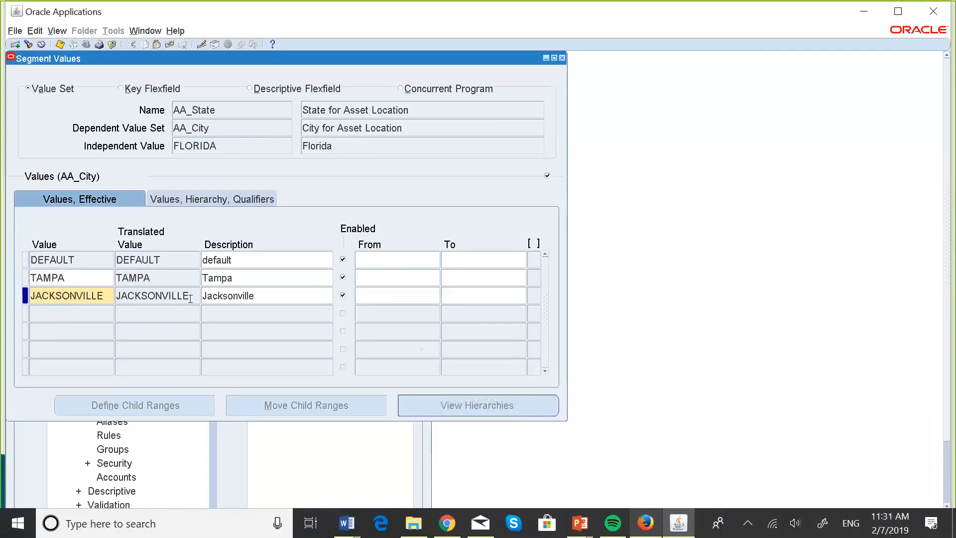
Add the city value MIAMI with the description Miami under FLORIDA and save the Florida city values.
left_click(82, 308)
key("Caps_Lock")
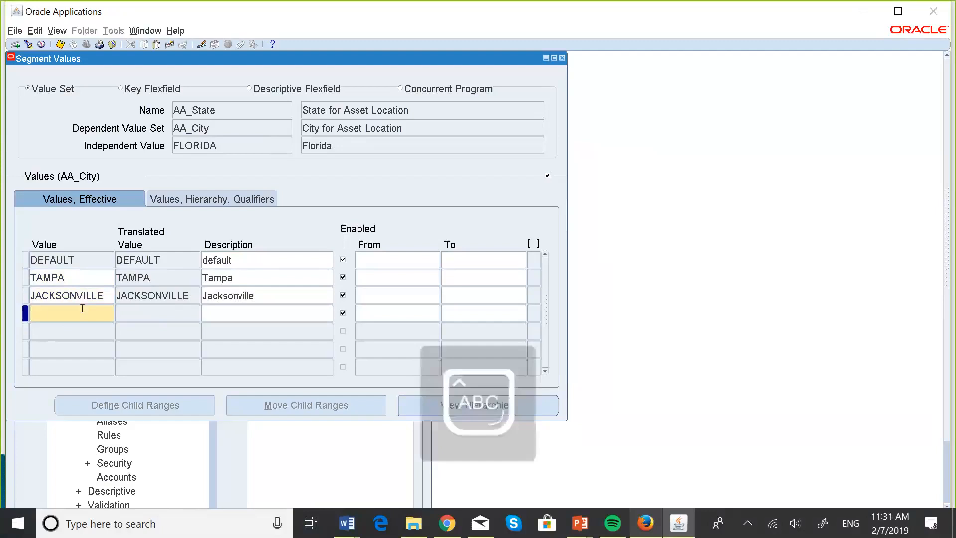
type("MIAMI")
left_click(253, 309)
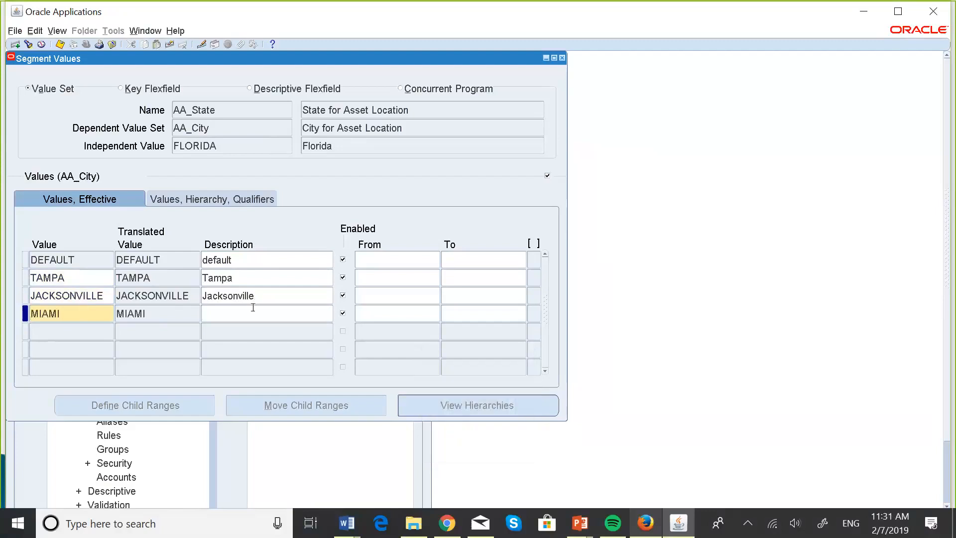
key("Caps_Lock")
type("Miamo")
key("BackSpace")
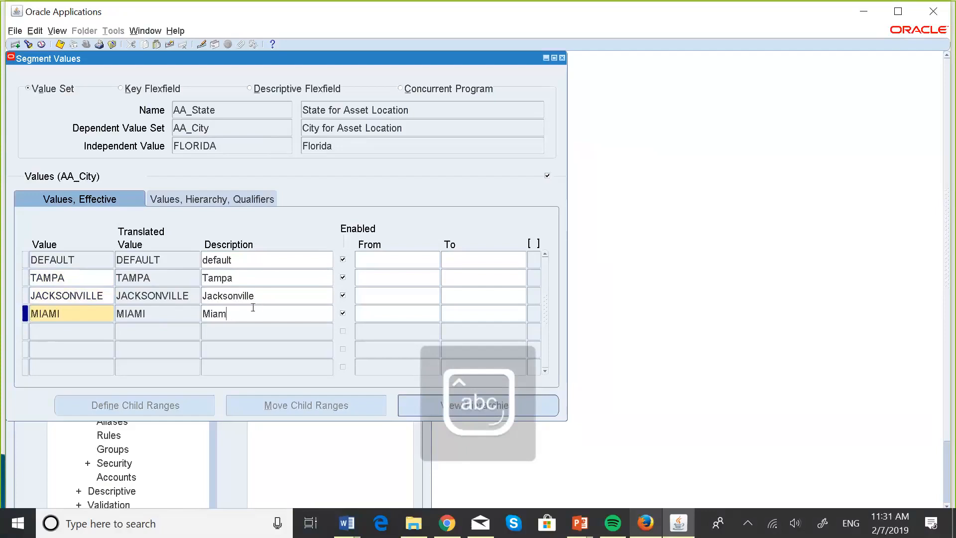
type("i")
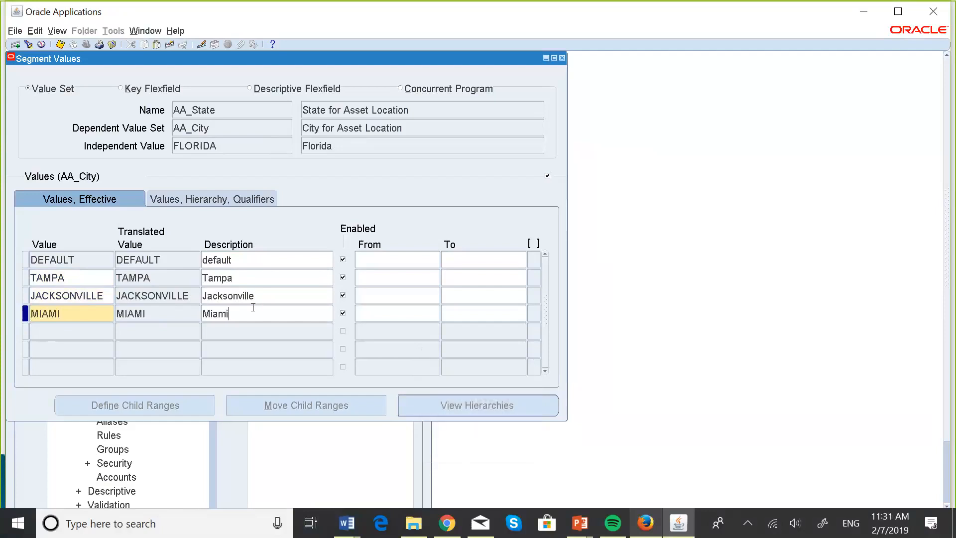
left_click(60, 45)
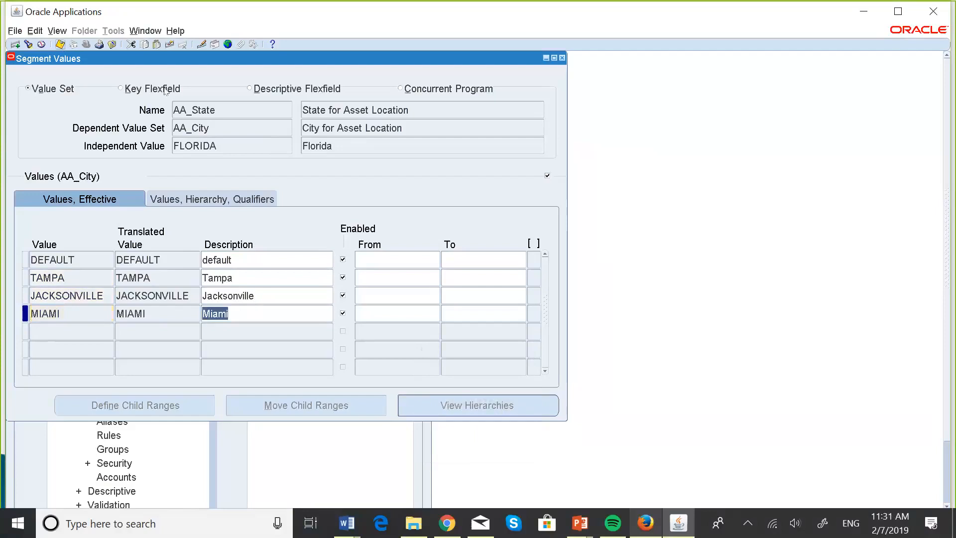
Go to the independent value MASSACHUSETTSS and add the city value BOSTON with the description Boston.
left_click(222, 145)
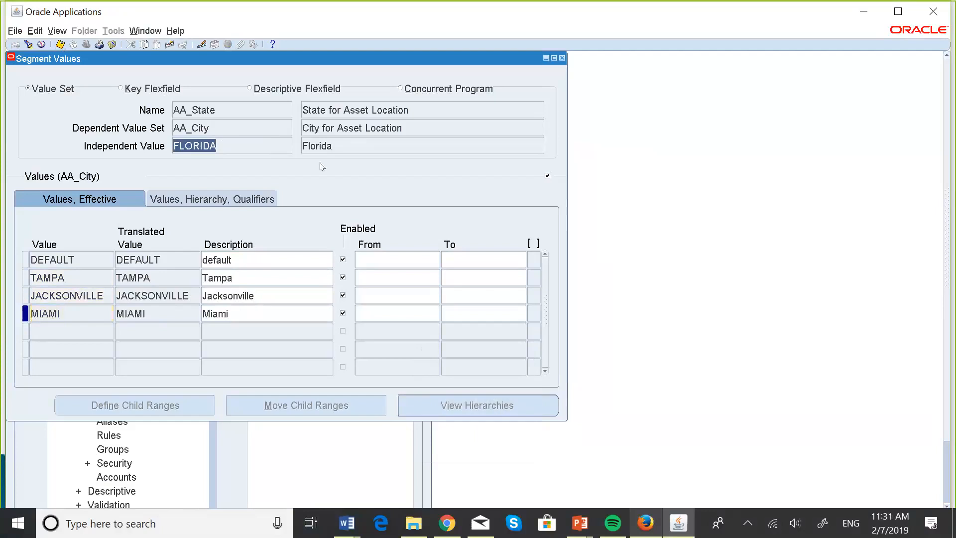
key("Down")
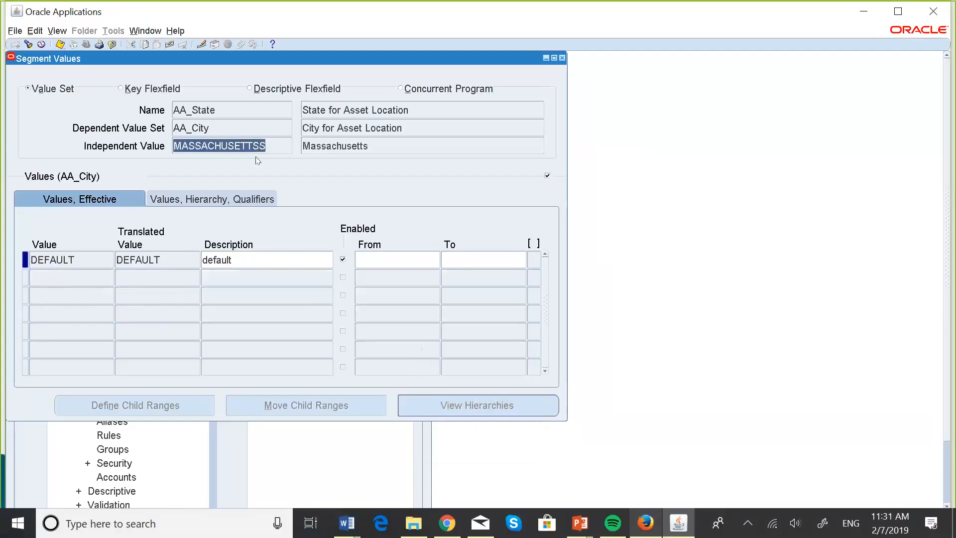
left_click(79, 279)
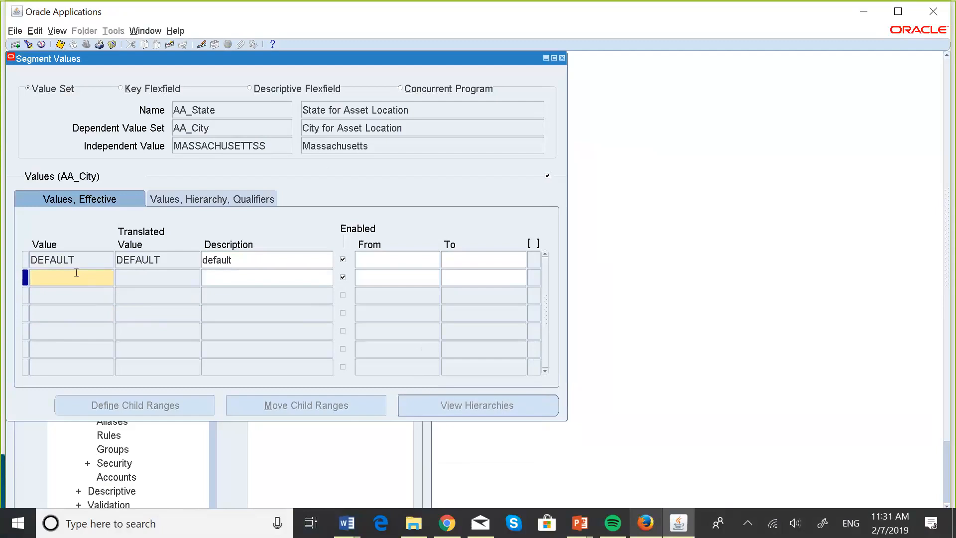
key("Caps_Lock")
type("BOSTO")
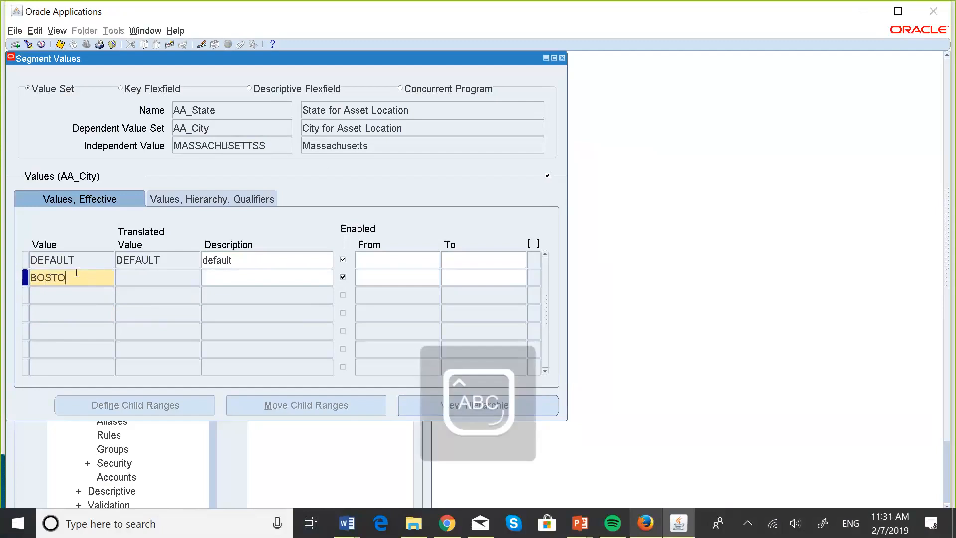
type("N")
left_click(225, 272)
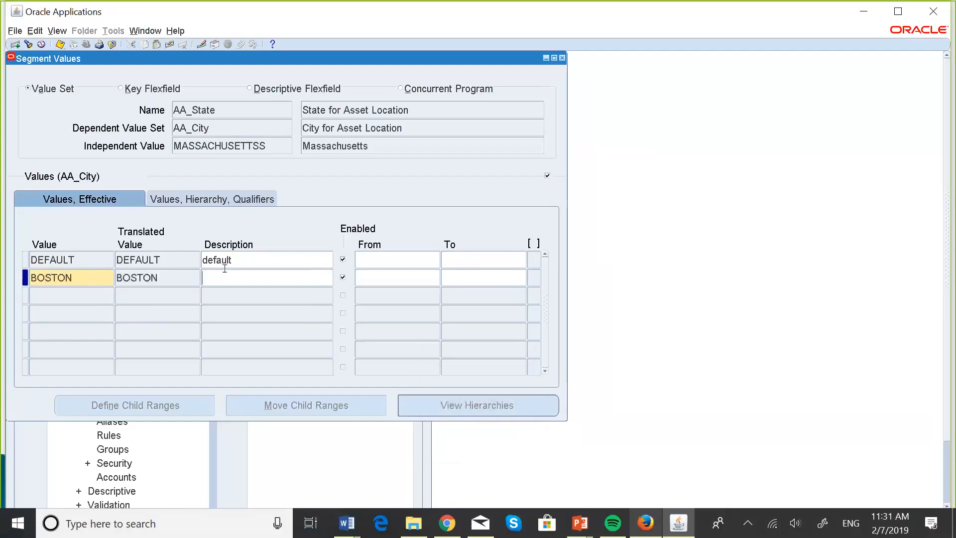
type("B")
key("Caps_Lock")
type("ost")
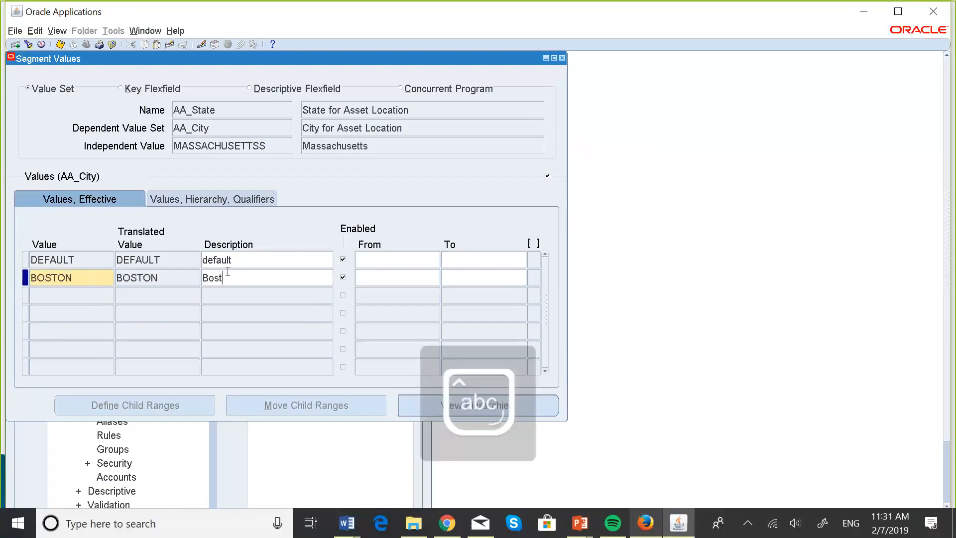
type("on")
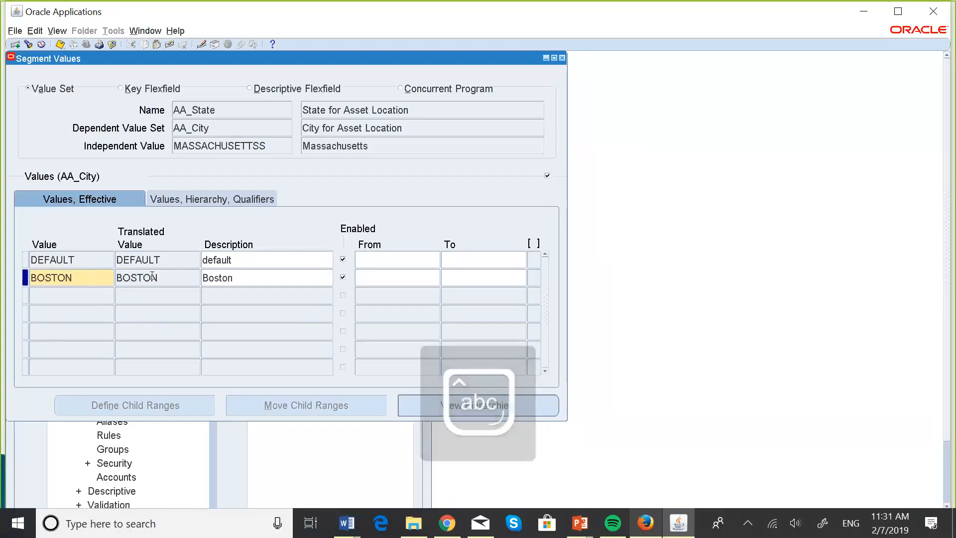
Add the city value WORCESTER with the description Worcester under the independent value MASSACHUSETTSS.
left_click(71, 297)
key("Caps_Lock")
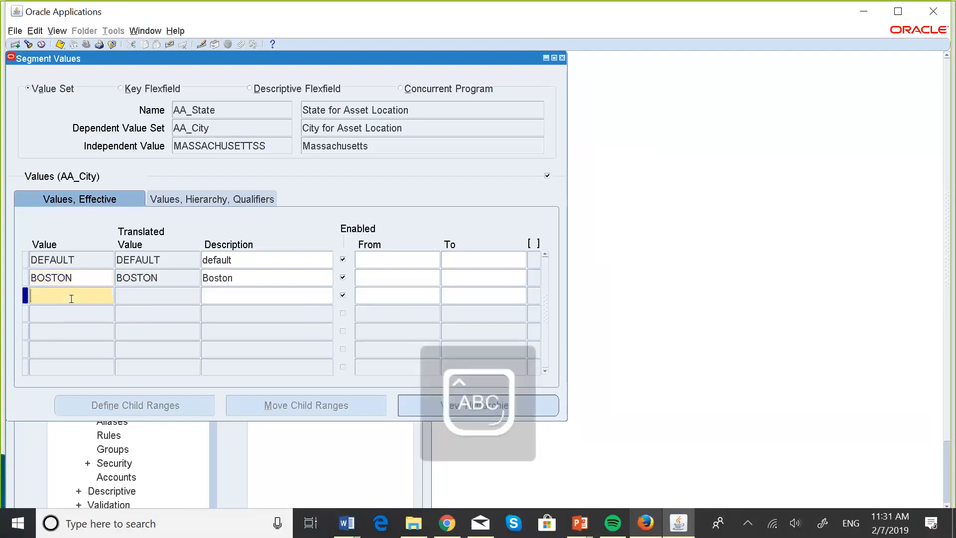
type("WORCESTER")
left_click(211, 295)
type("W")
key("Caps_Lock")
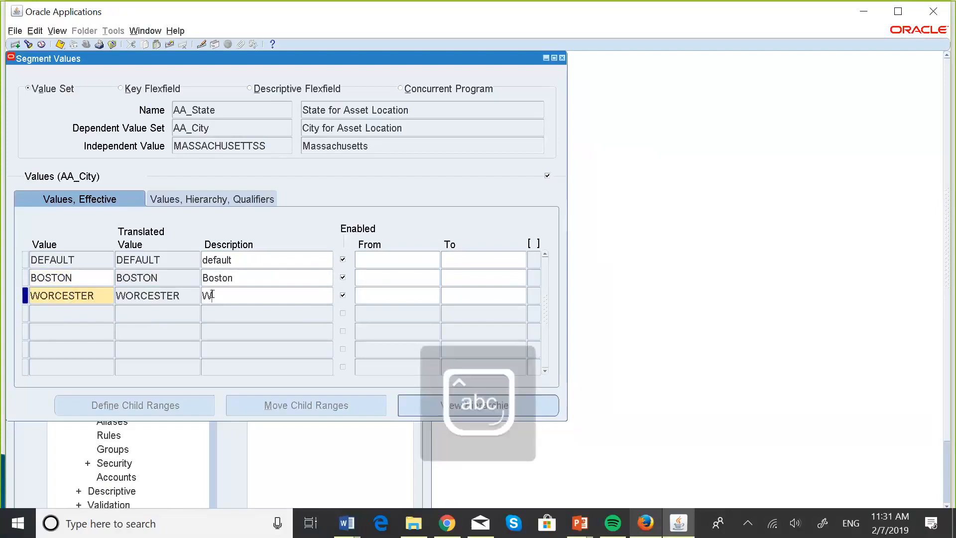
type("orcester")
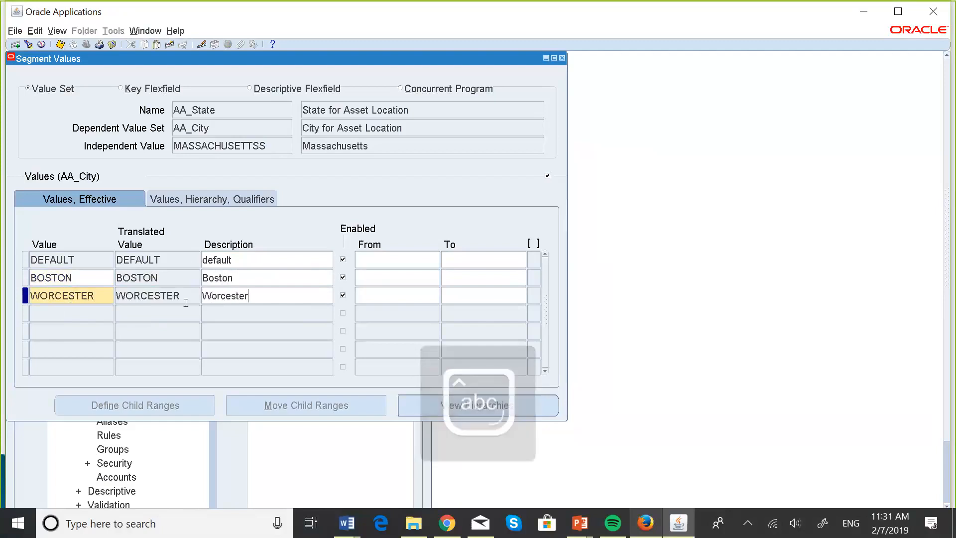
Add the city value FRAMINGHAM with the description Framingham under MASSACHUSETTSS and save the city values.
left_click(60, 314)
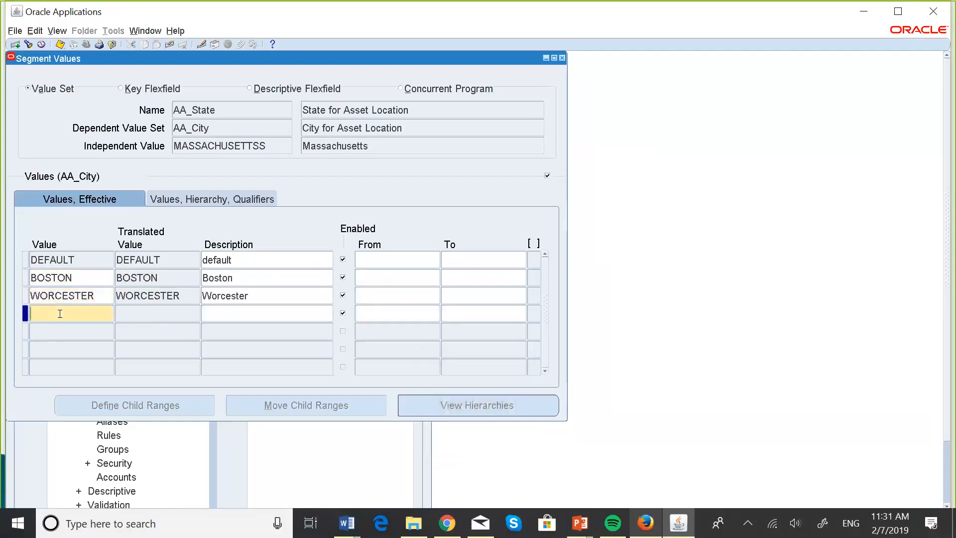
key("Caps_Lock")
type("F")
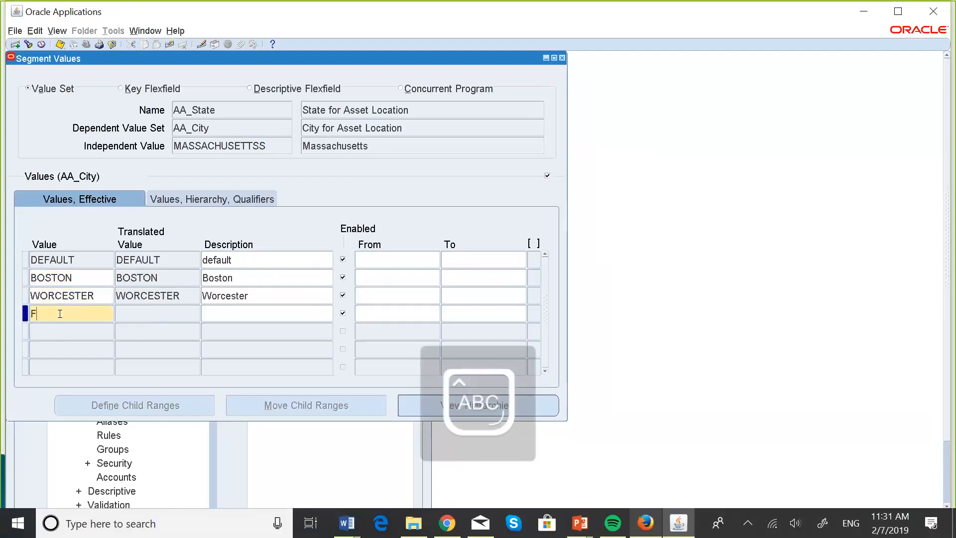
type("RAM")
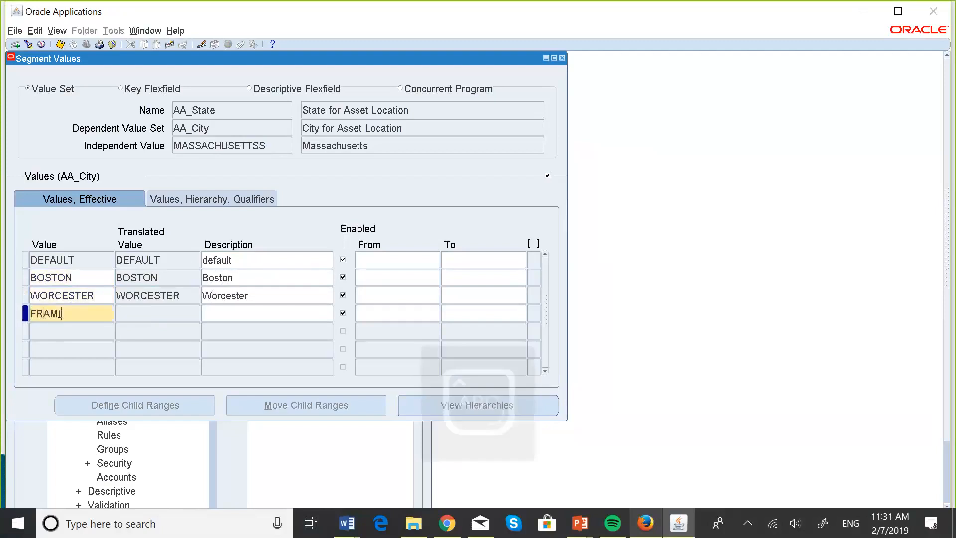
type("INGHAM")
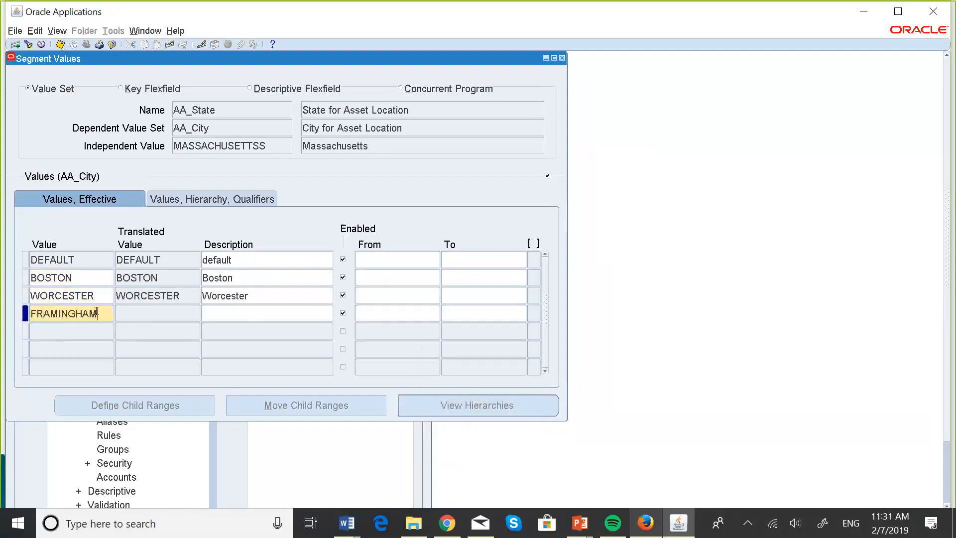
left_click(251, 318)
key("Caps_Lock")
type("Framing")
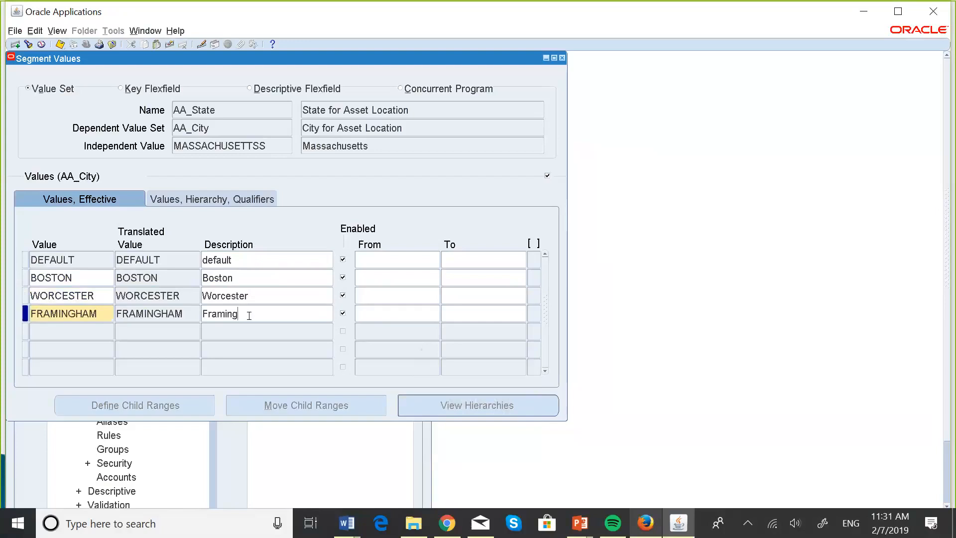
type("ham")
left_click(89, 286)
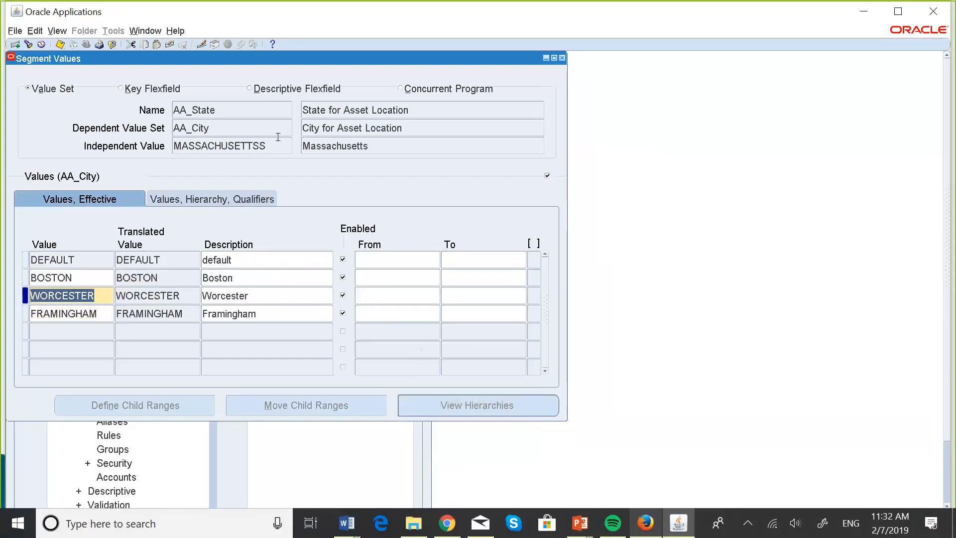
left_click(58, 49)
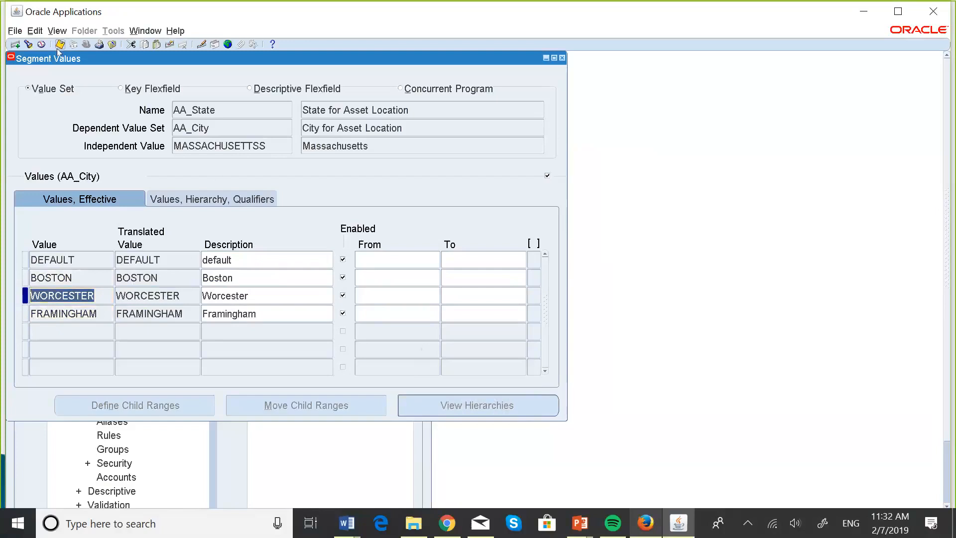
Capitalize the description of the DEFAULT city value under MASSACHUSETTSS so it reads Default.
left_click(209, 264)
left_click(206, 260)
key("BackSpace")
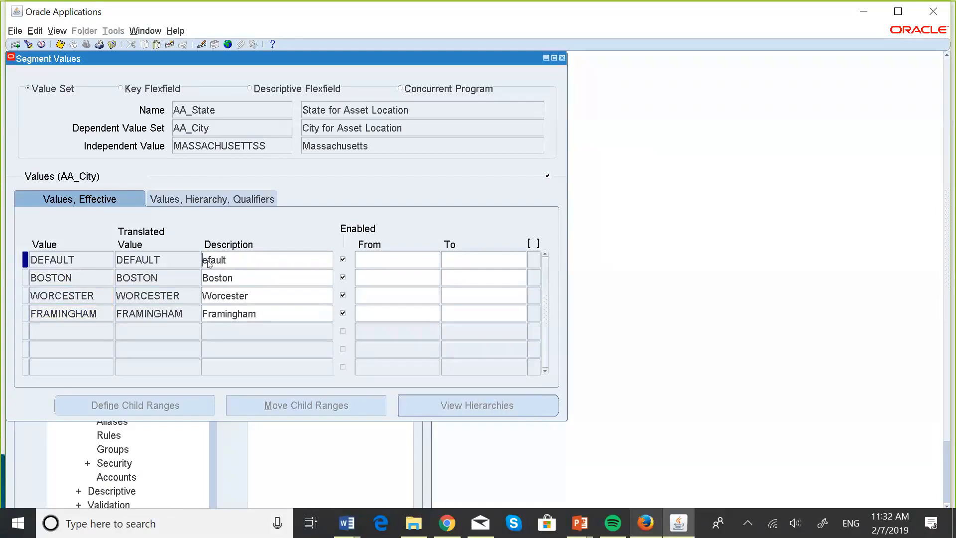
key("Caps_Lock")
type("D")
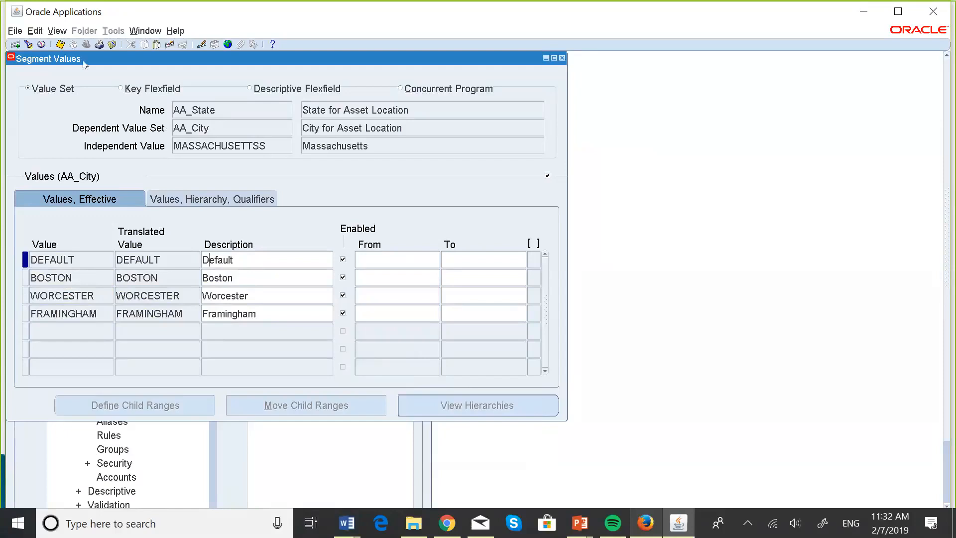
Save the edited description and close the Segment Values form, acknowledging the note about compiling value set hierarchies.
left_click(61, 46)
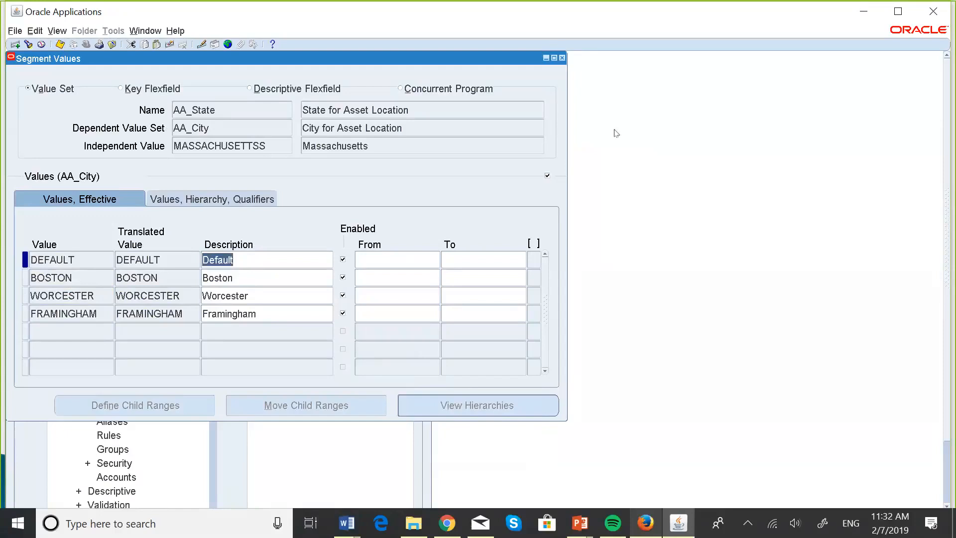
left_click(562, 58)
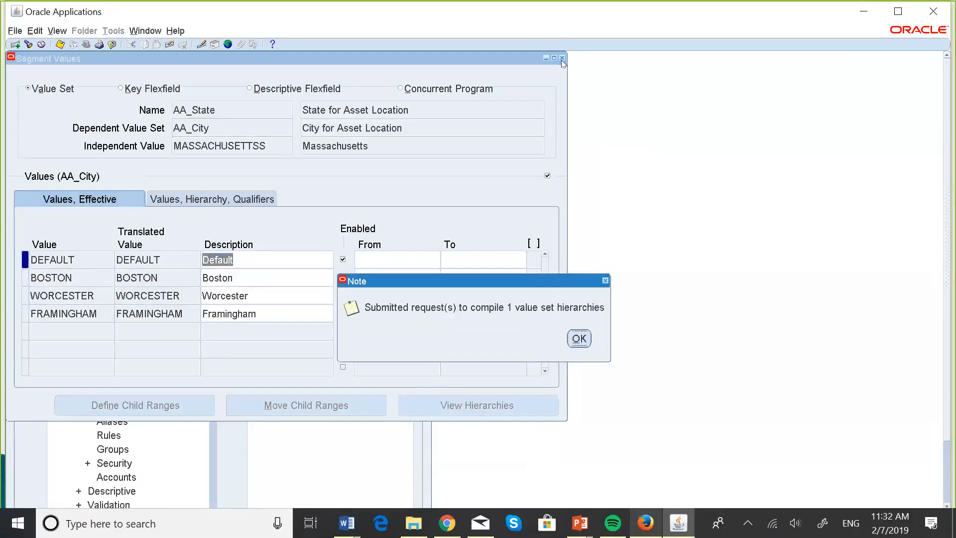
left_click(583, 335)
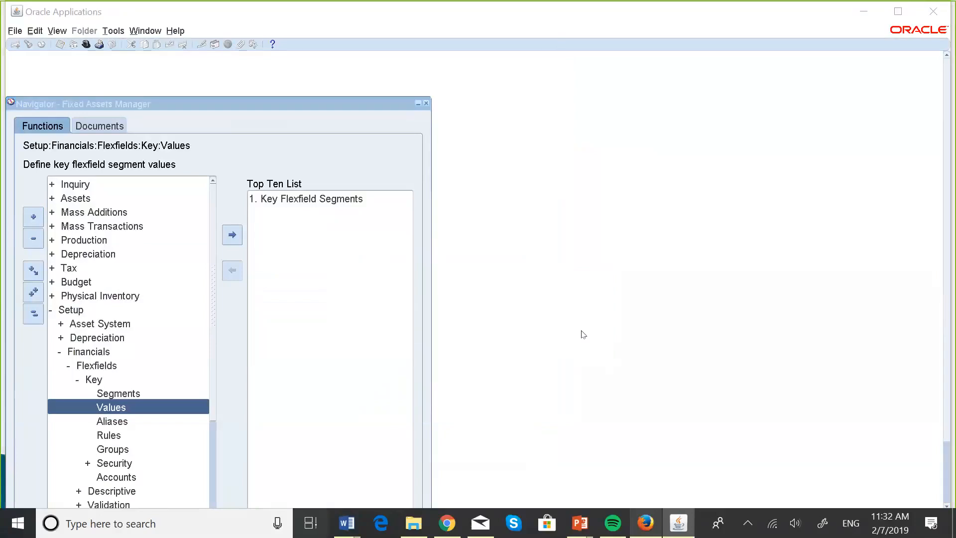
Switch to the PowerPoint slide show and go back to the Asset Location Flexfield slide listing states and cities.
key("super+Tab")
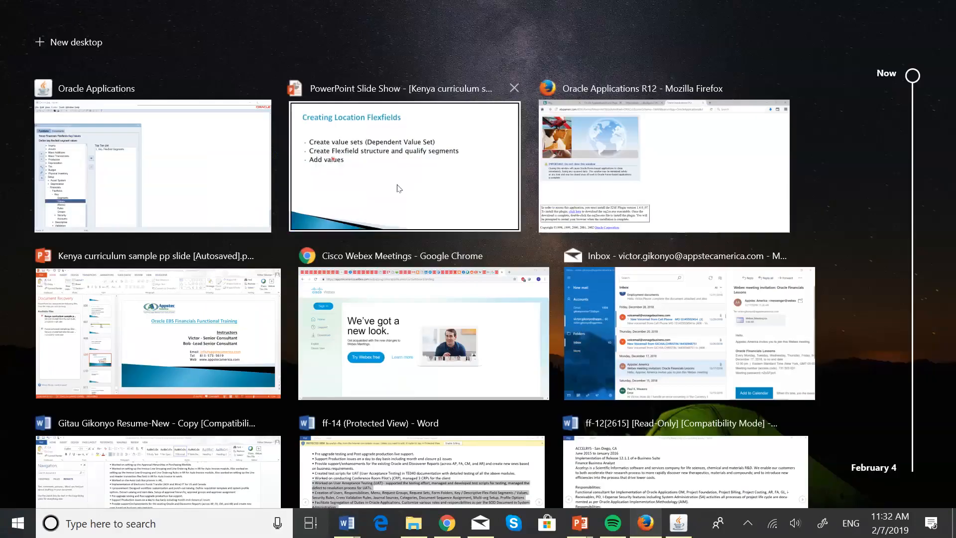
left_click(397, 184)
key("Left")
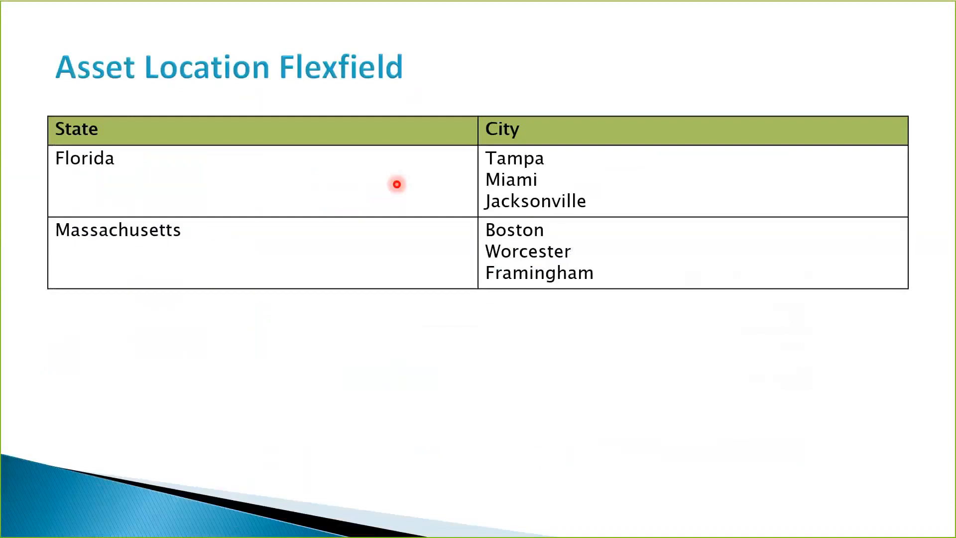
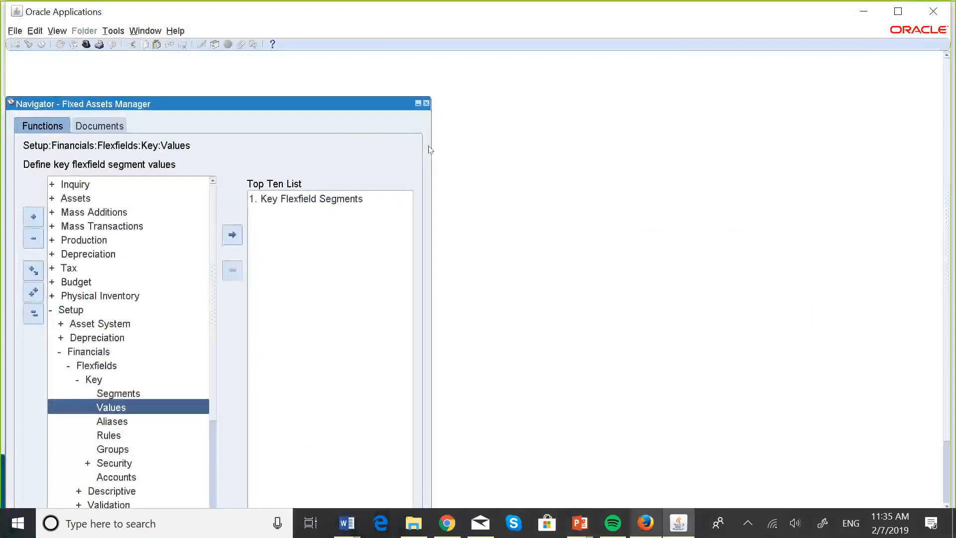
Open the Key Flexfield Segments form and query the flexfields whose application matches %Asset%.
left_click(138, 392)
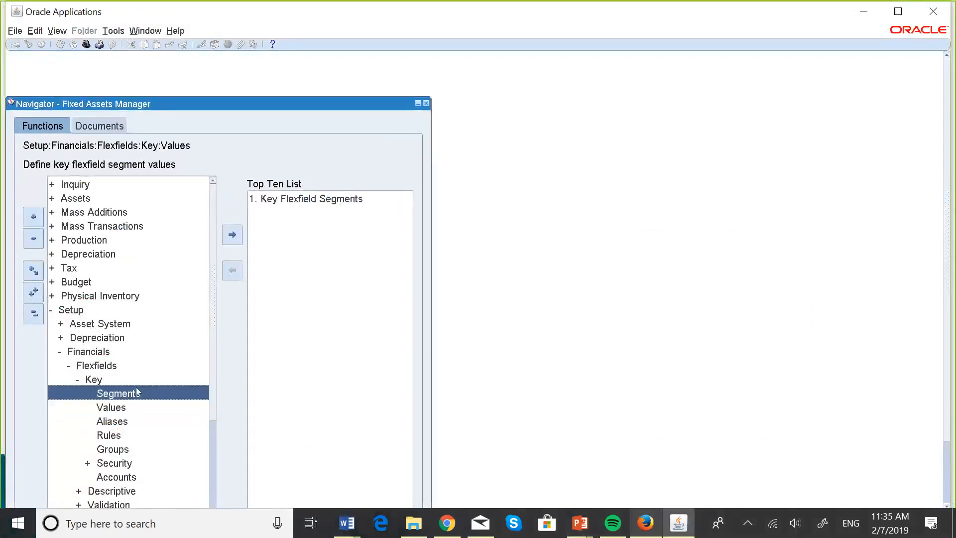
double_click(137, 392)
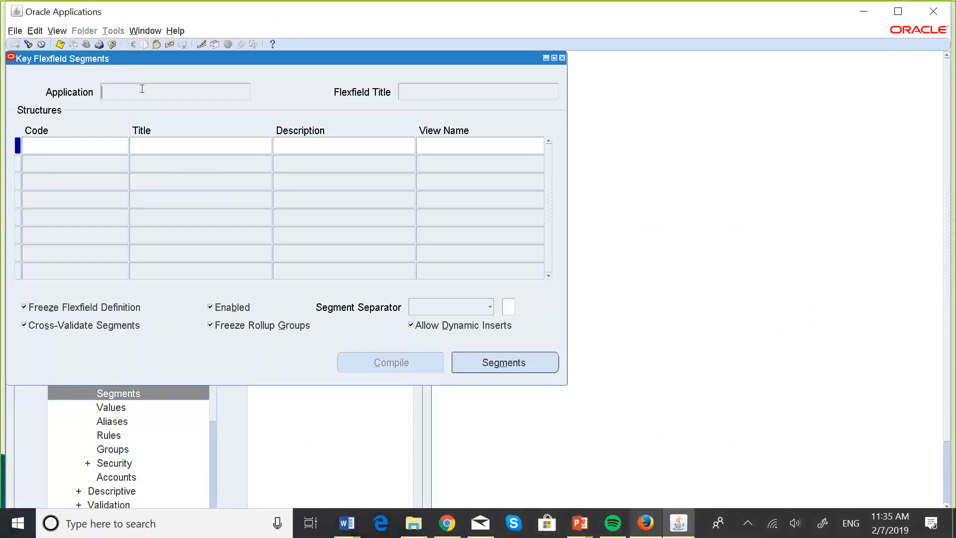
key("F11")
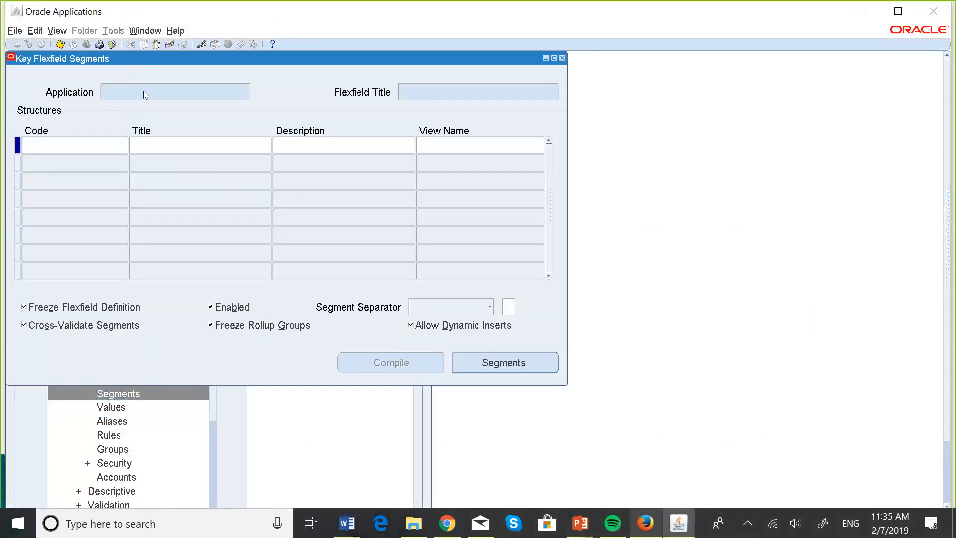
type("%A")
key("Caps_Lock")
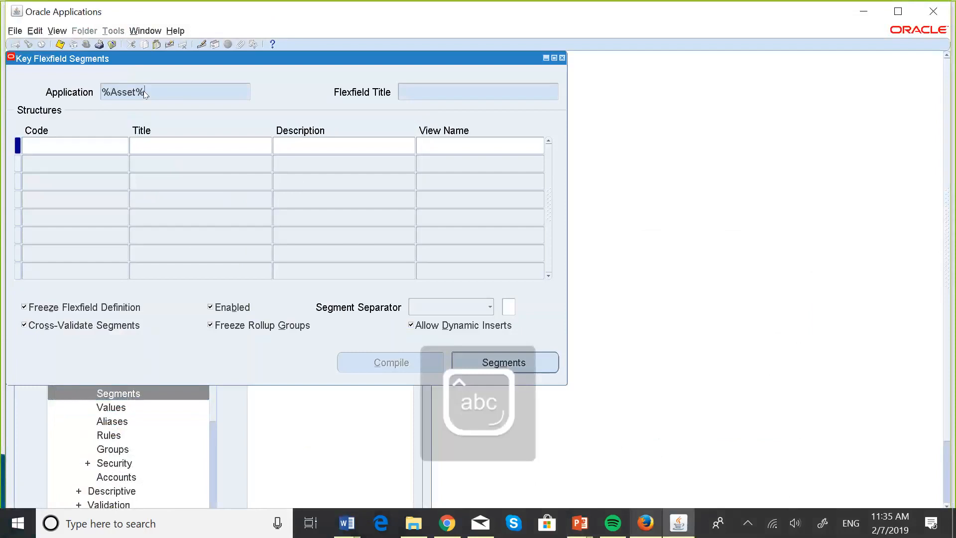
key("ctrl+F11")
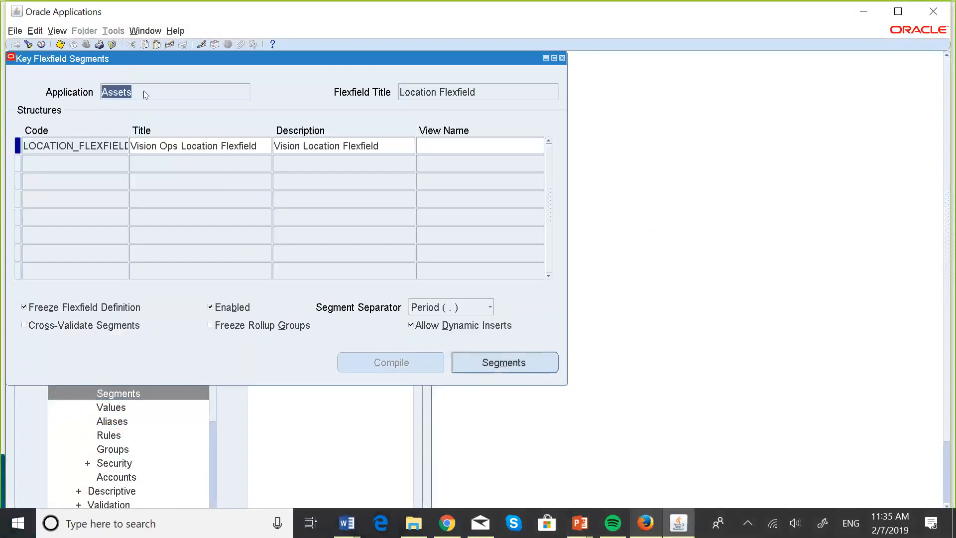
Browse the returned flexfields to Asset Key Flexfield, review its segments summary and close the summary.
left_click(487, 93)
key("Down")
key("Down")
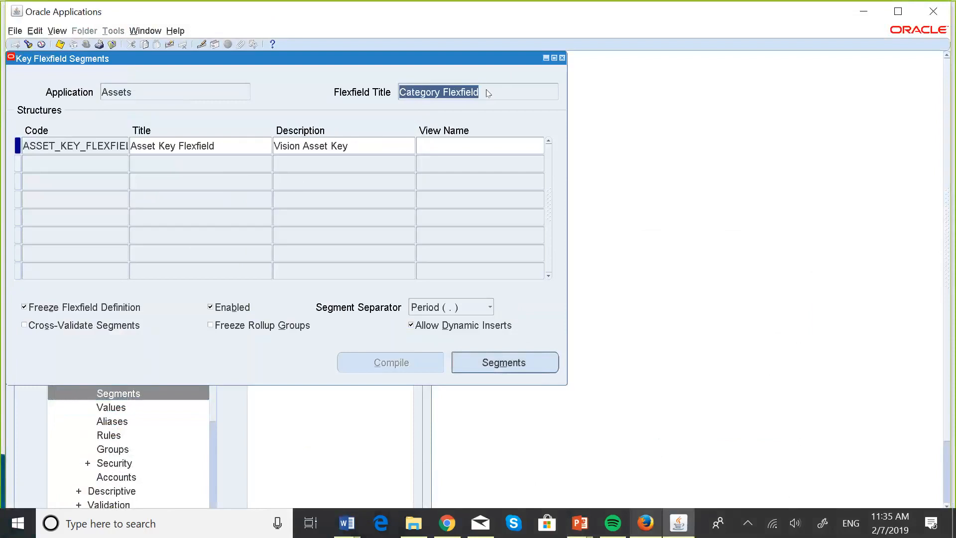
key("Up")
left_click(517, 356)
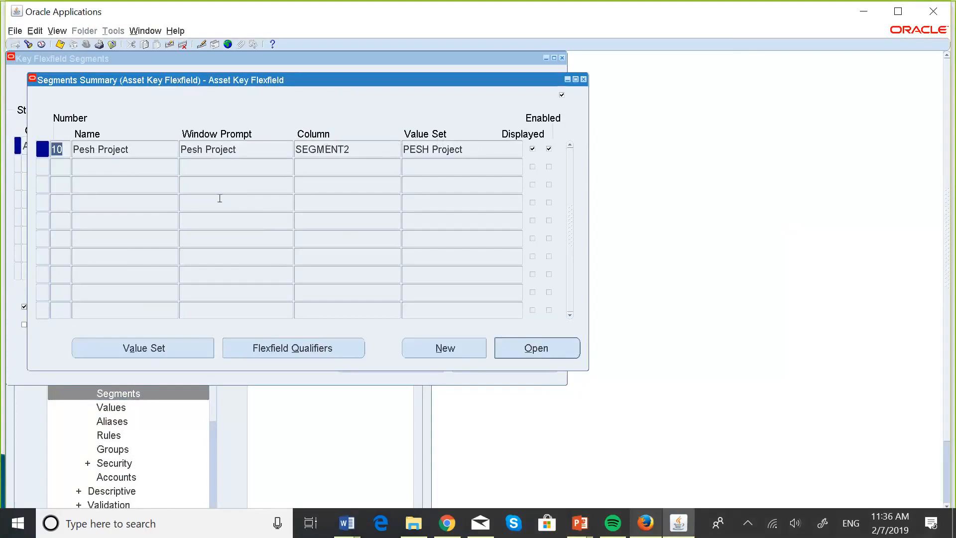
left_click(583, 80)
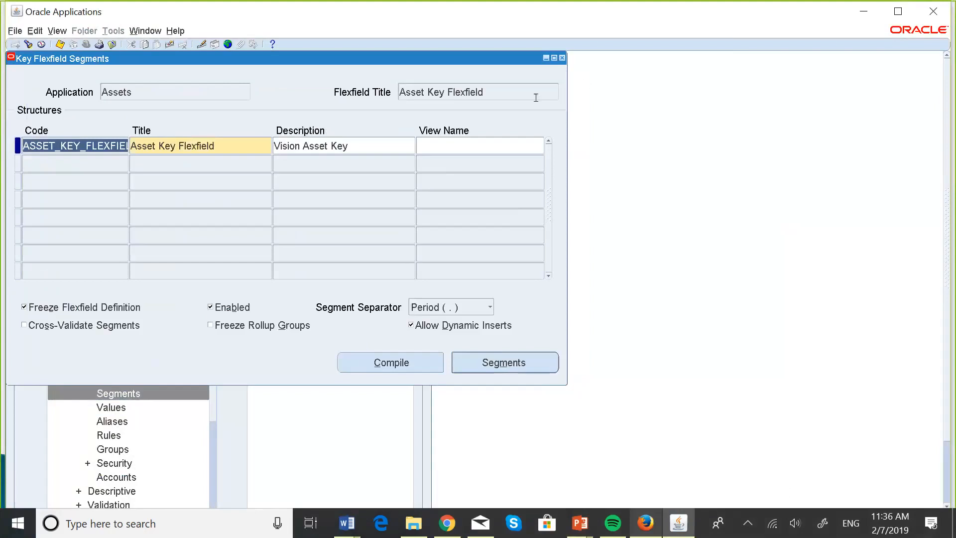
Unfreeze the Asset Key Flexfield definition and open its segments for editing.
left_click(24, 307)
left_click(537, 350)
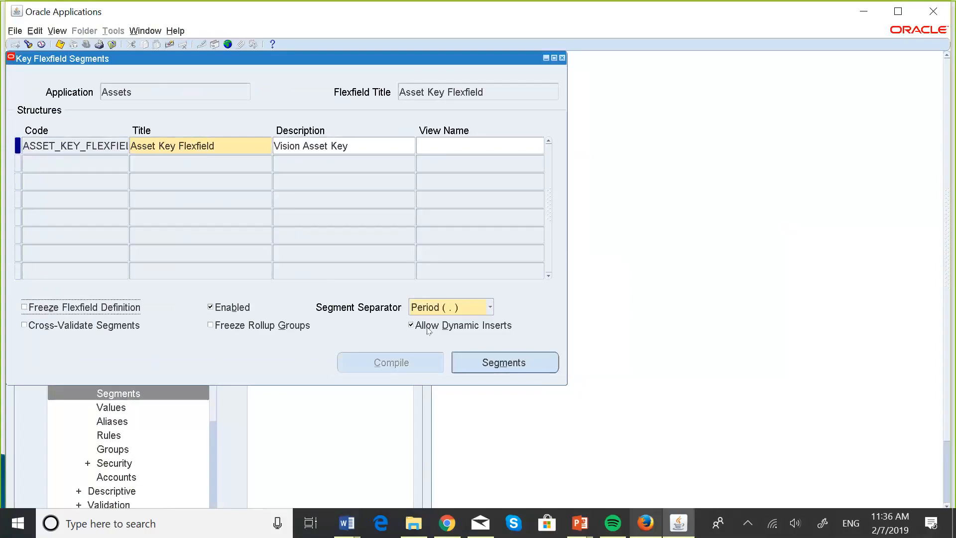
left_click(500, 357)
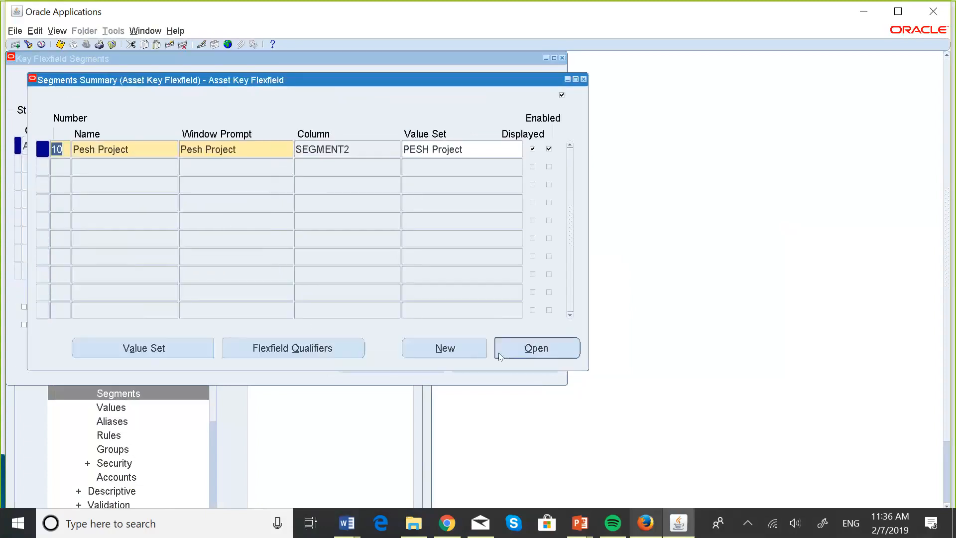
Remove the Pesh prefix from the window prompt of segment 10 so it reads Project.
left_click(204, 149)
key("BackSpace")
key("BackSpace")
key("BackSpace")
key("BackSpace")
key("BackSpace")
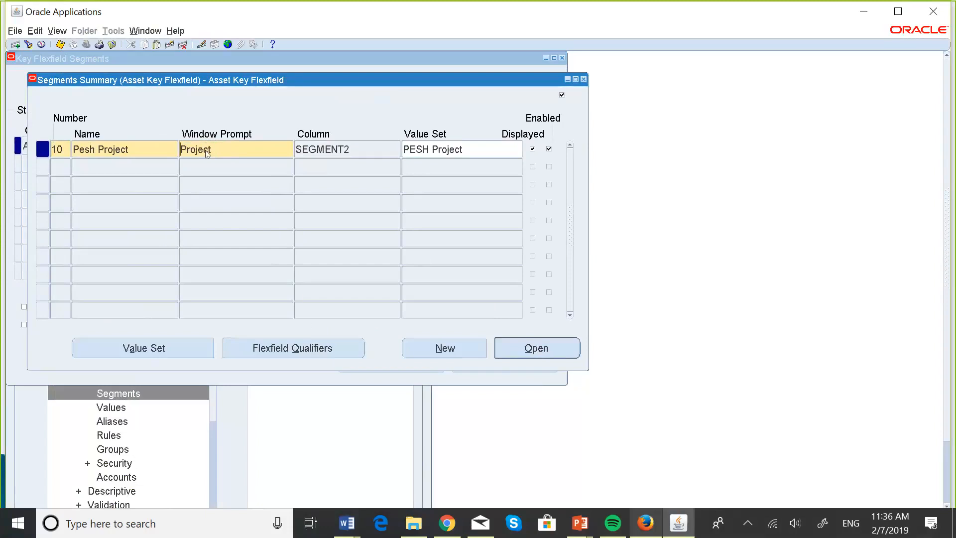
Extend the segment's window prompt to read Project/Business/Division.
left_click(213, 148)
key("Caps_Lock")
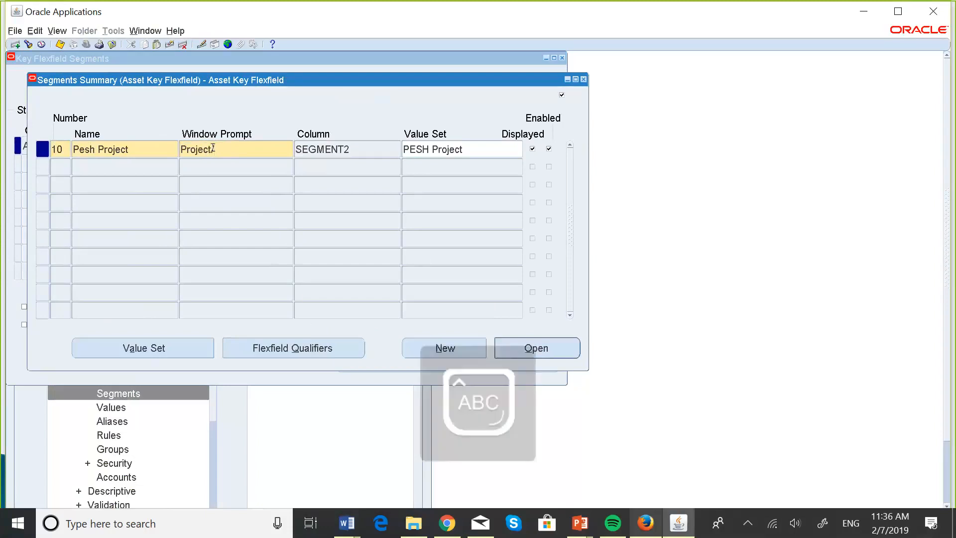
type("Bus")
key("Caps_Lock")
type("iness")
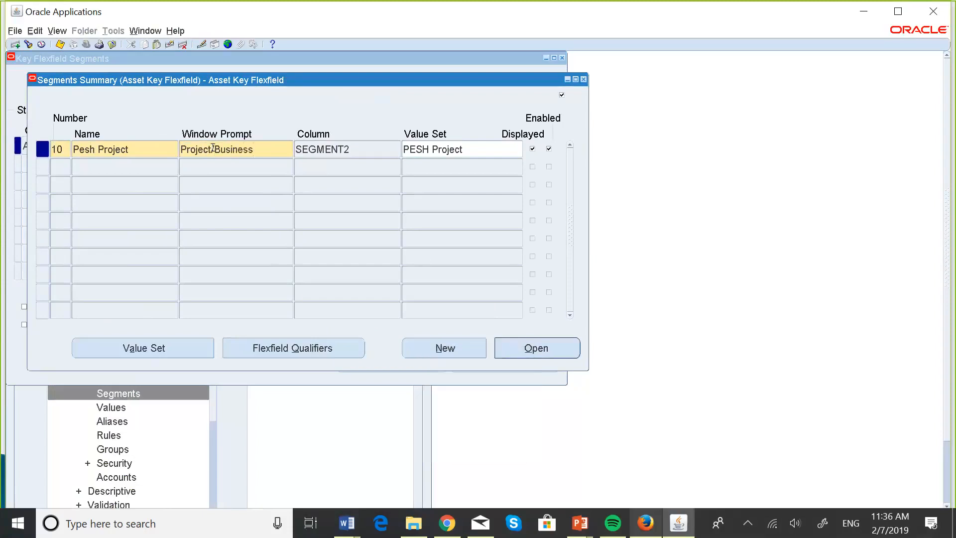
type("/")
key("Caps_Lock")
type("V")
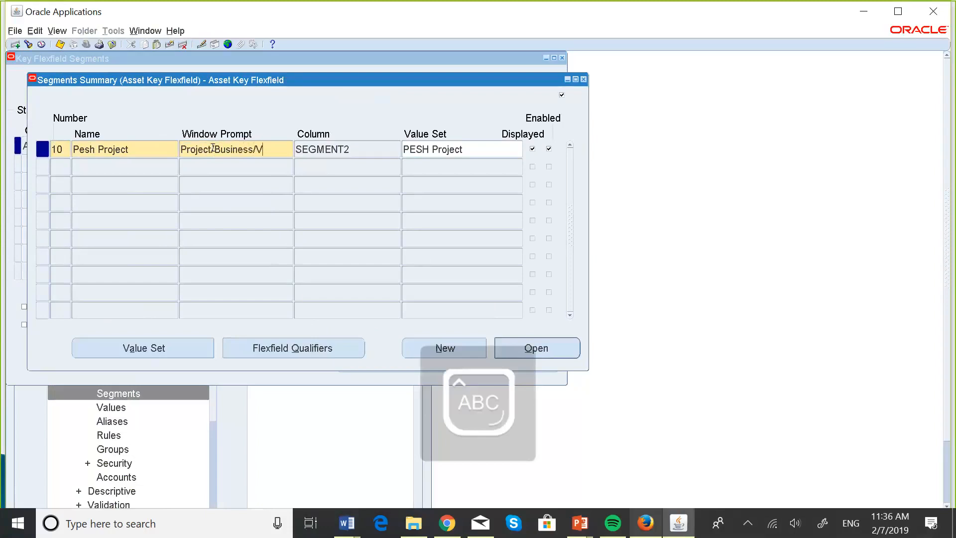
key("Caps_Lock")
type("ivision")
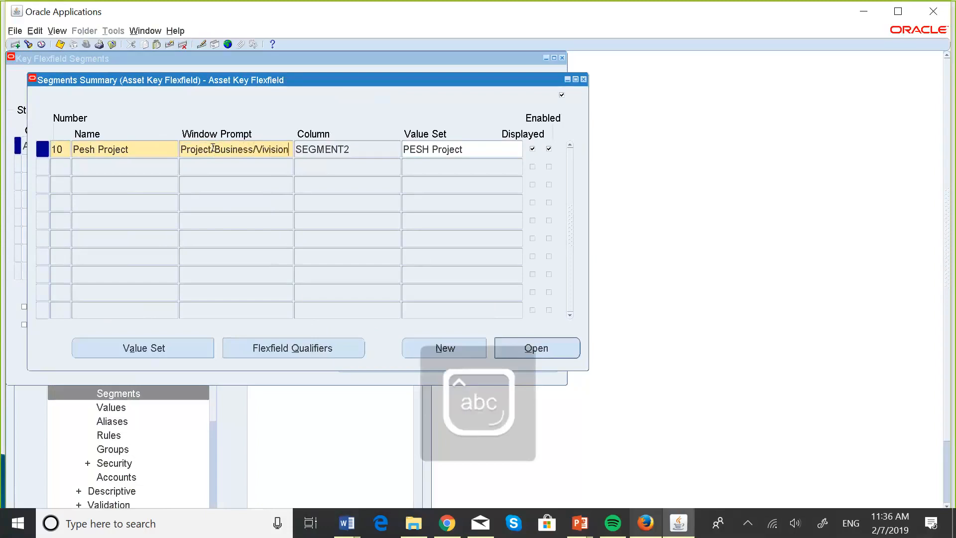
left_click(269, 149)
key("BackSpace")
key("BackSpace")
key("BackSpace")
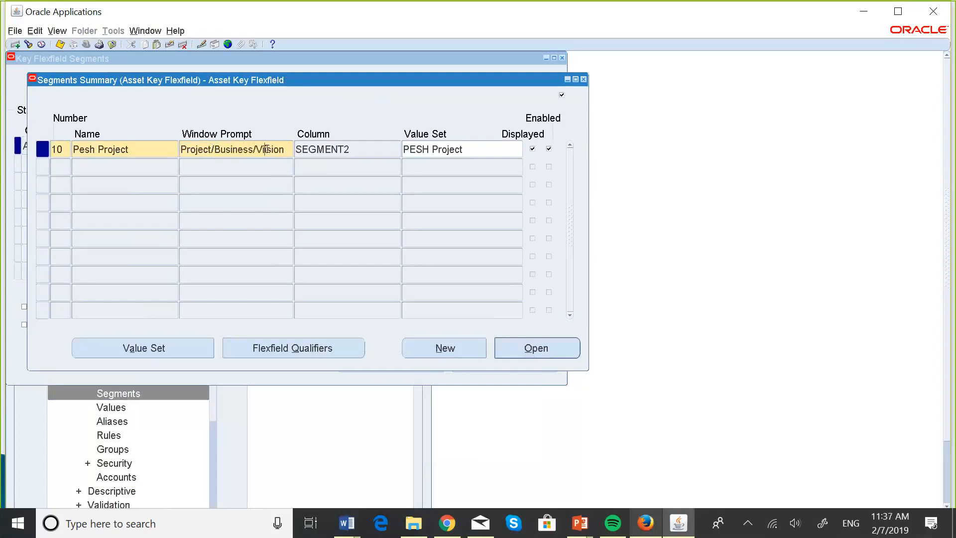
key("Caps_Lock")
type("D")
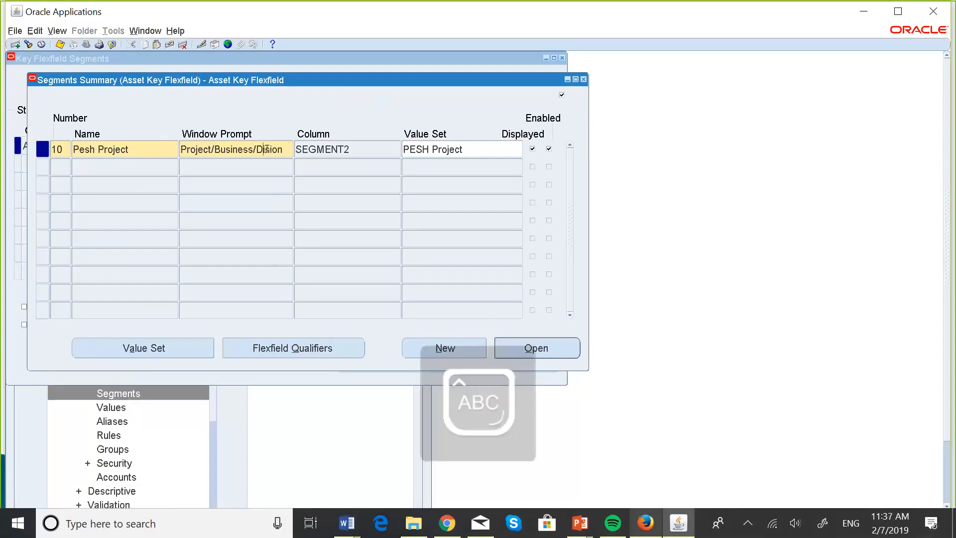
key("Caps_Lock")
type("ivi")
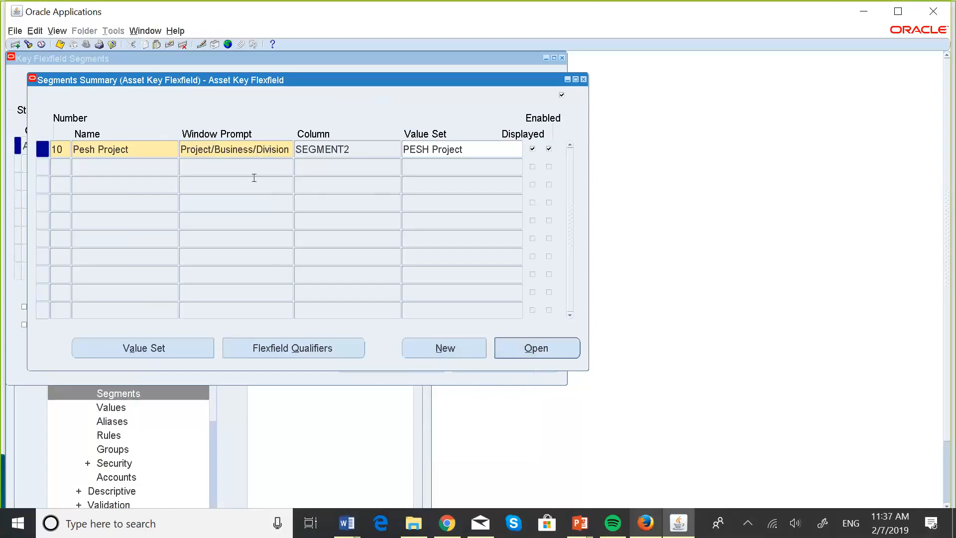
Save the changed segment prompt and close the Segments Summary and Key Flexfield Segments forms.
left_click(61, 47)
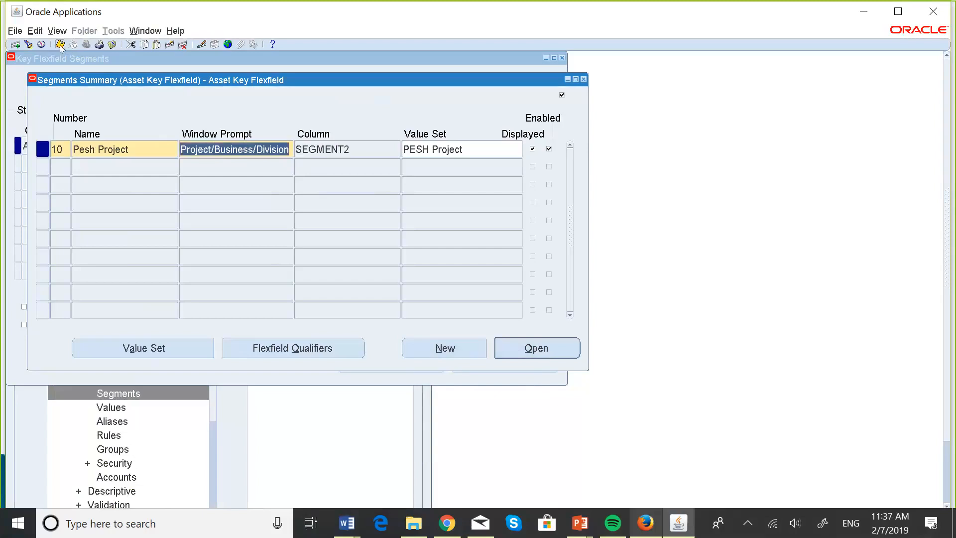
left_click(583, 80)
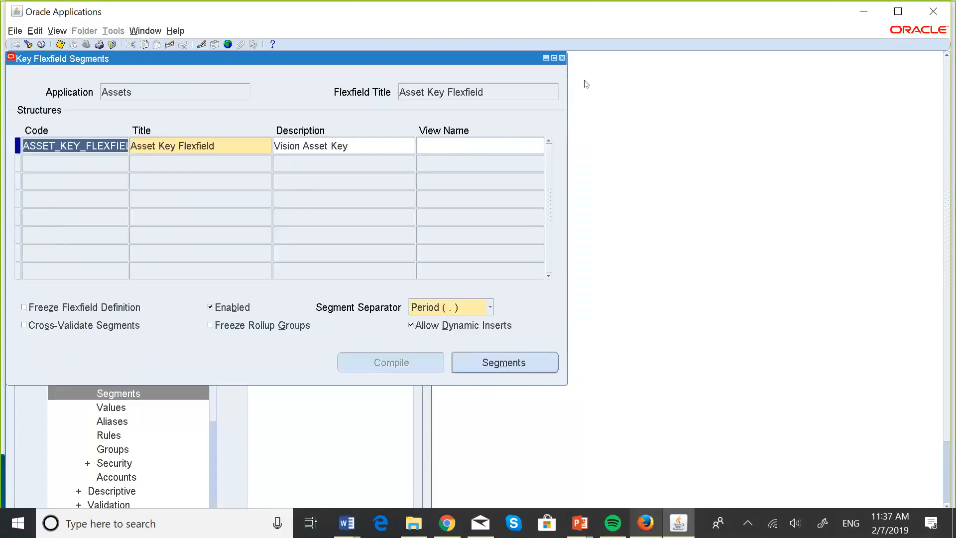
left_click(563, 58)
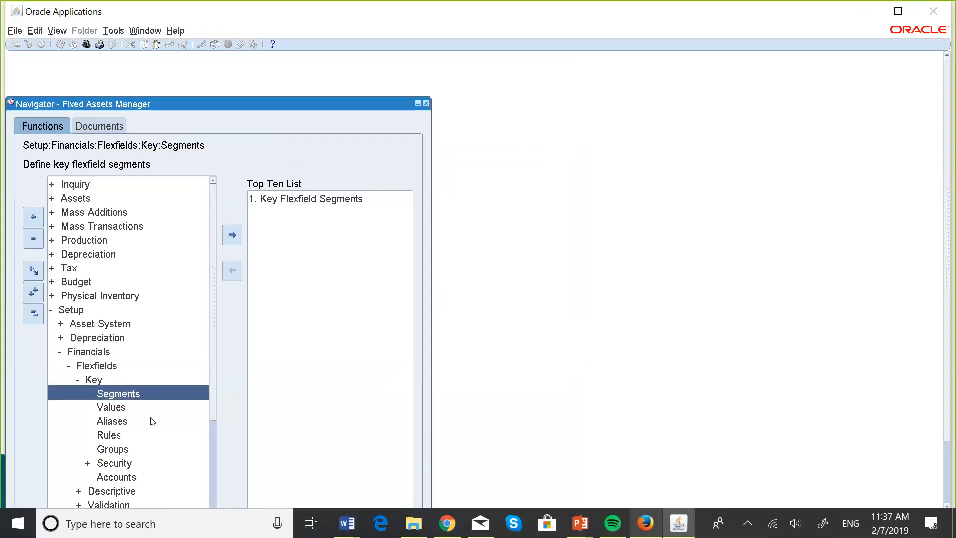
Expand the Validation branch under Flexfields in the Navigator and open the Value Sets form.
left_click(113, 506)
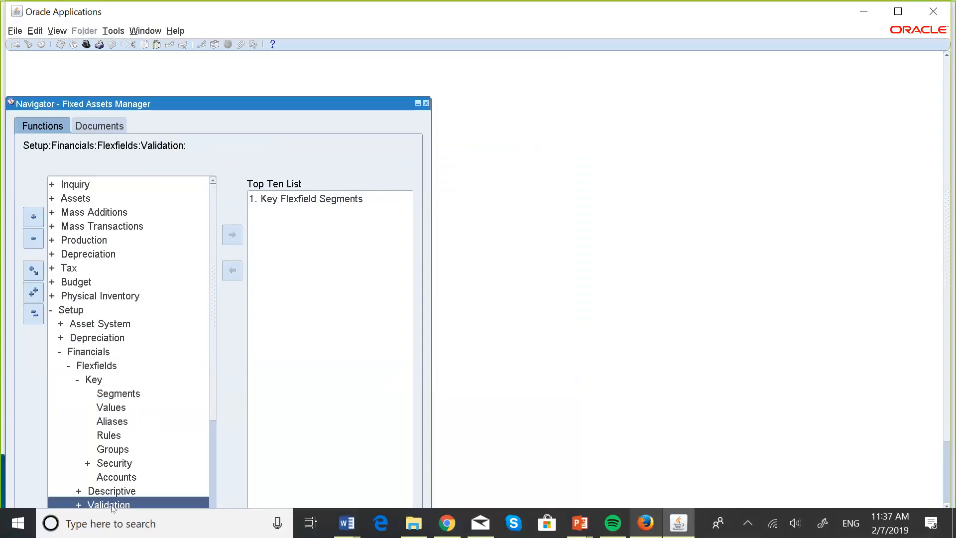
key("Down")
key("Down")
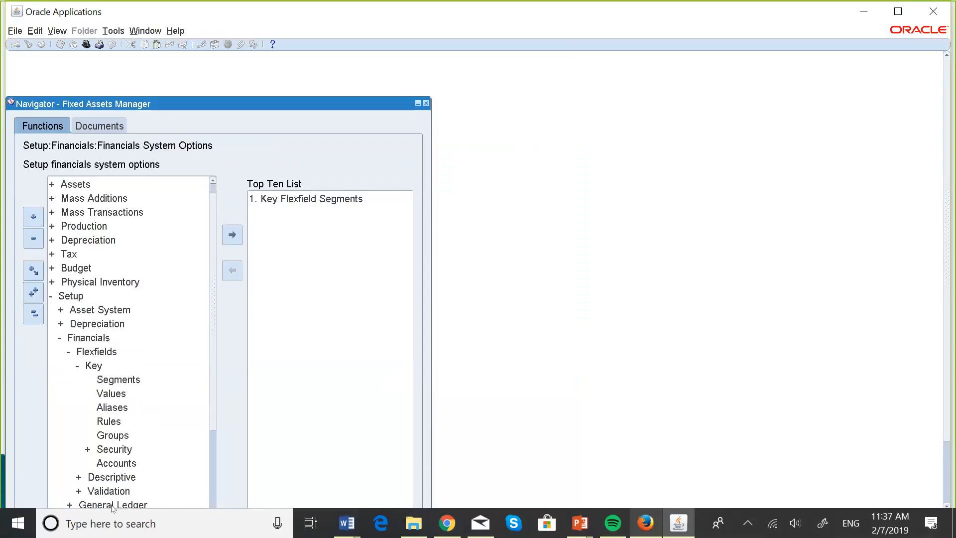
key("Down")
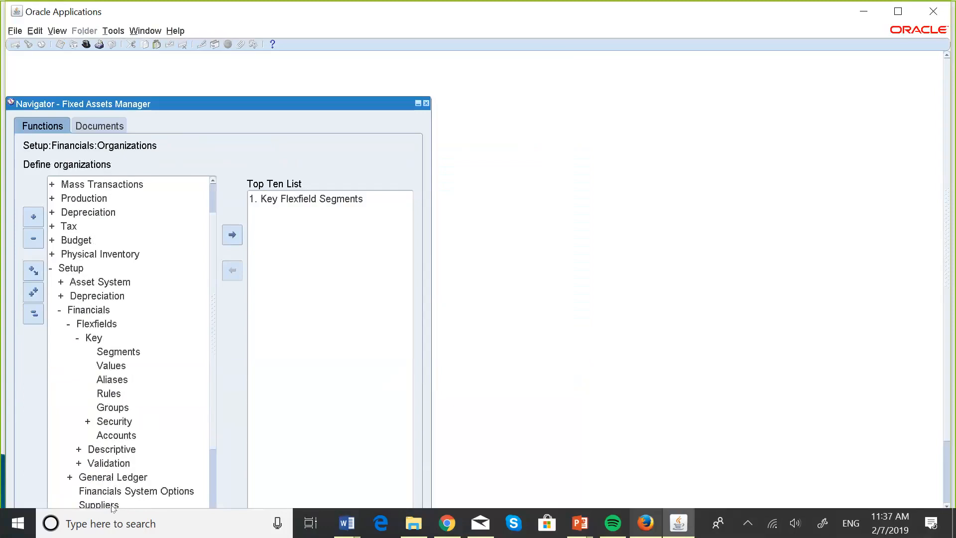
left_click(110, 464)
left_click(111, 463)
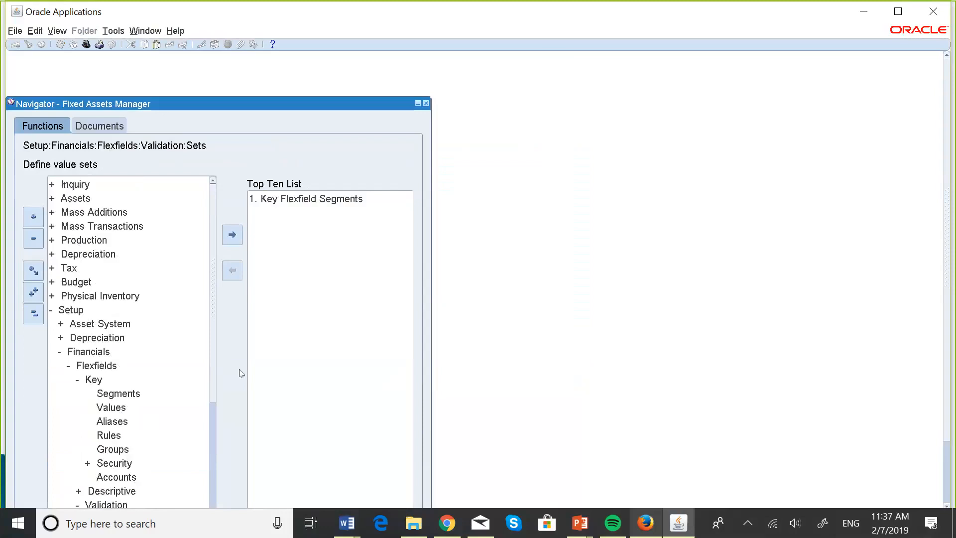
scroll(242, 374, "down", 1)
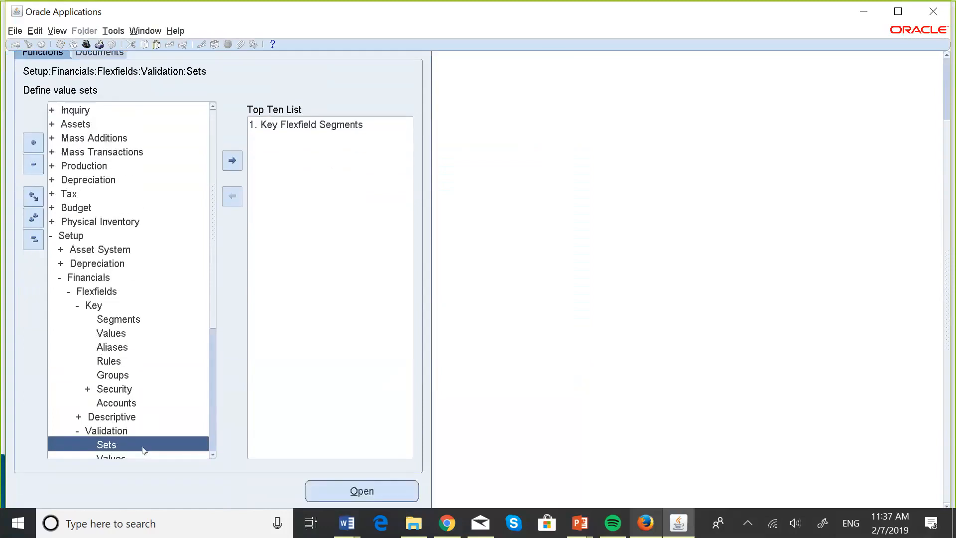
double_click(144, 451)
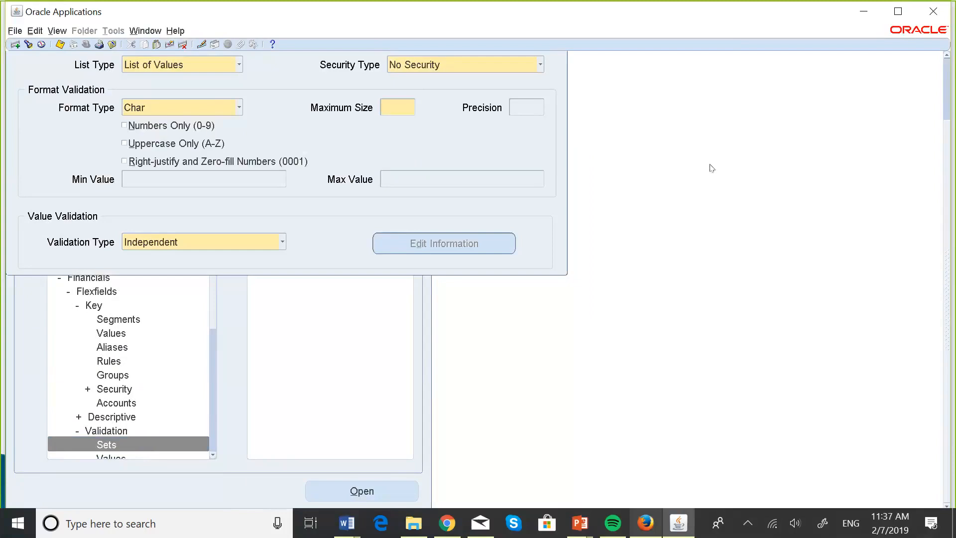
left_click_drag(947, 138, 951, 71)
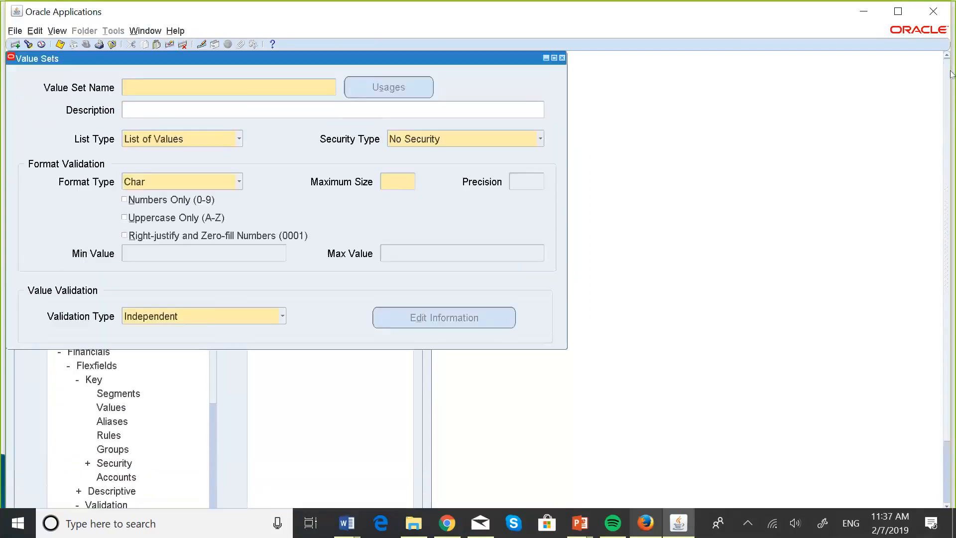
Query the value sets whose name matches PES% and go to the PESH Project record.
left_click(210, 93)
key("F11")
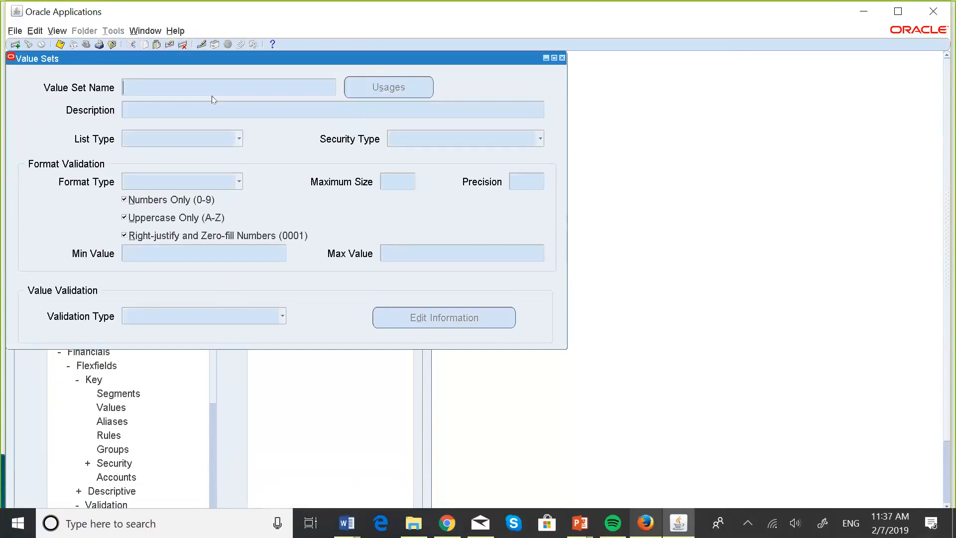
key("Caps_Lock")
type("PES")
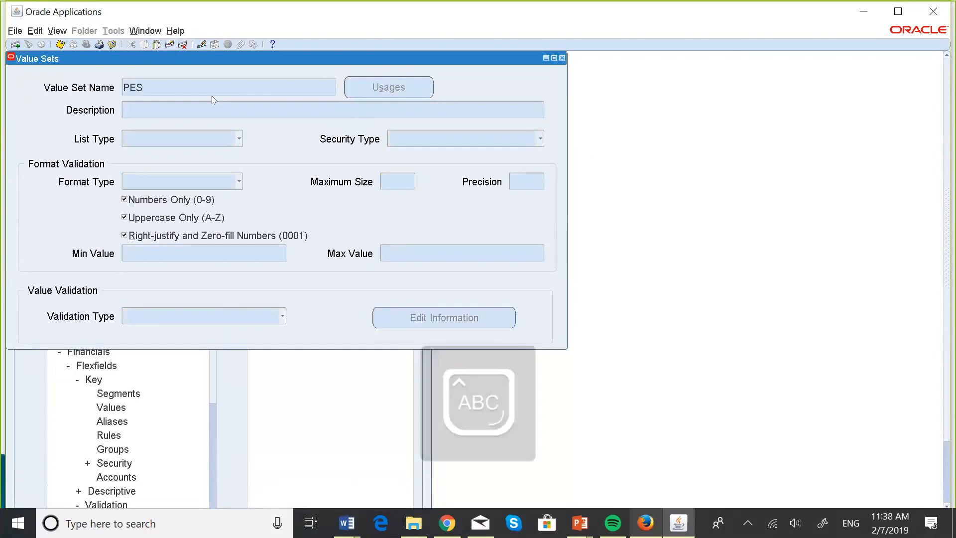
type("%")
key("ctrl+F11")
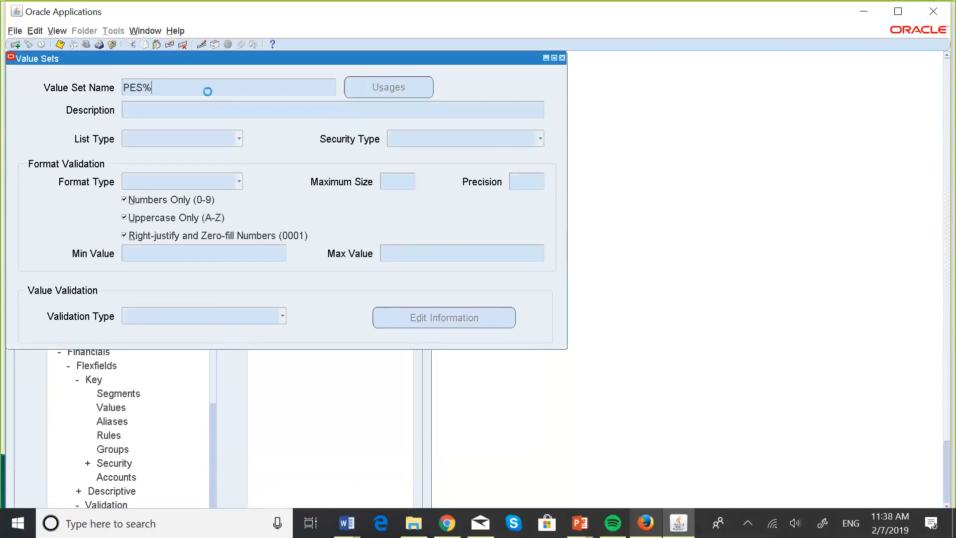
key("Down")
key("Down")
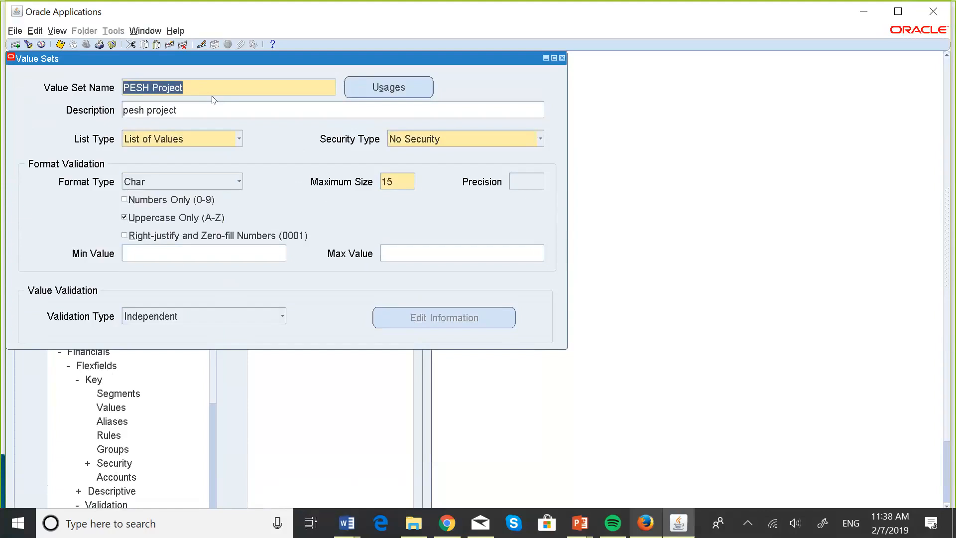
Rename the value set AA_Project/Business/Division and clear its description.
left_click(149, 87)
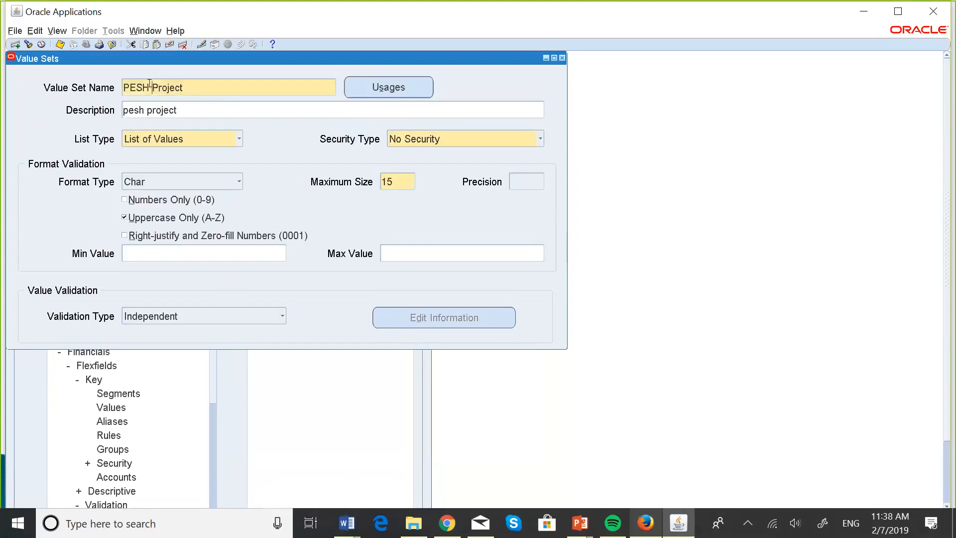
key("BackSpace")
key("BackSpace")
key("BackSpace")
key("BackSpace")
key("BackSpace")
type("AA")
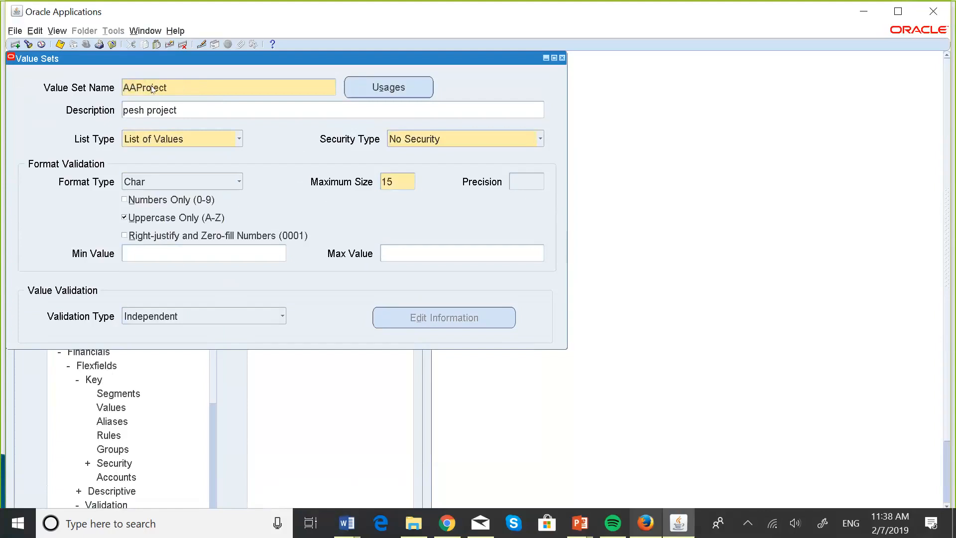
type("_")
left_click(175, 84)
type("/Business/")
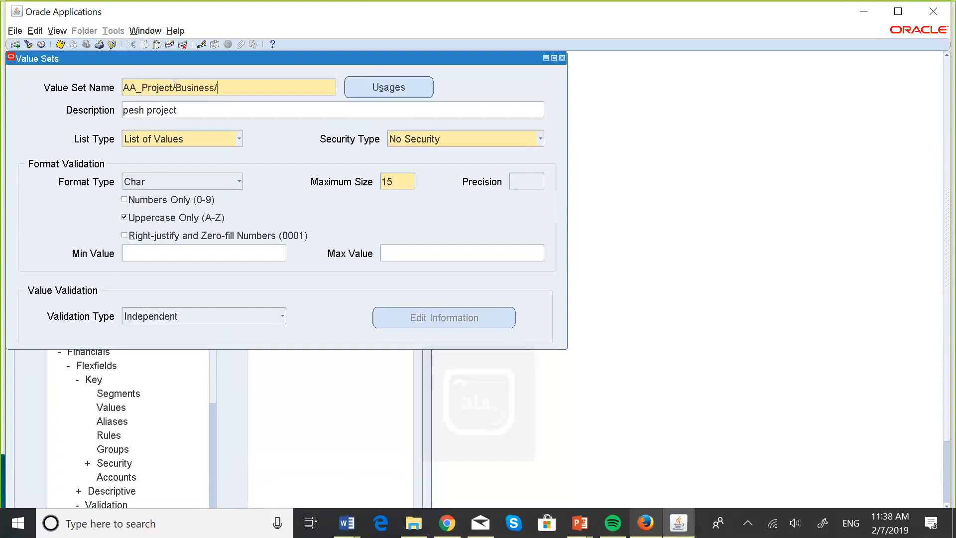
key("Caps_Lock")
type("D")
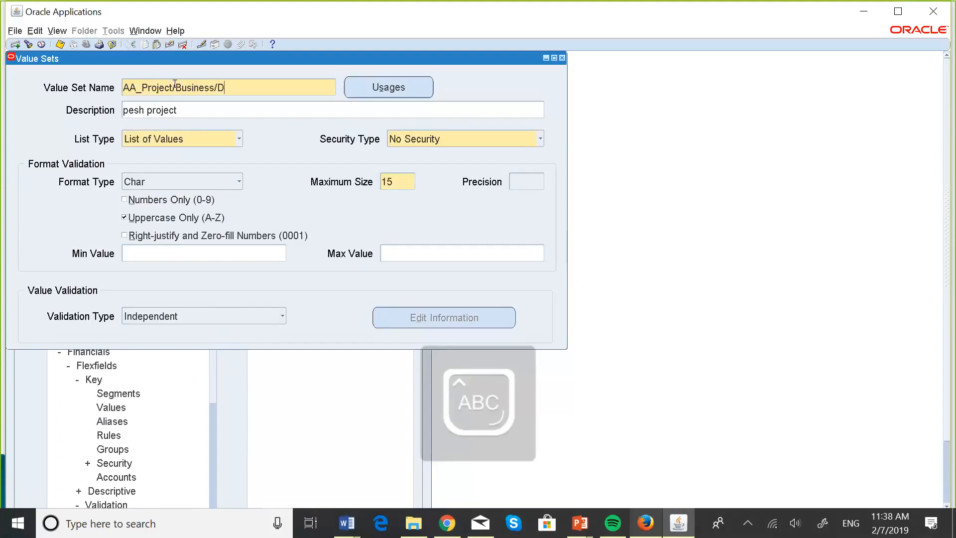
key("Caps_Lock")
type("ivision")
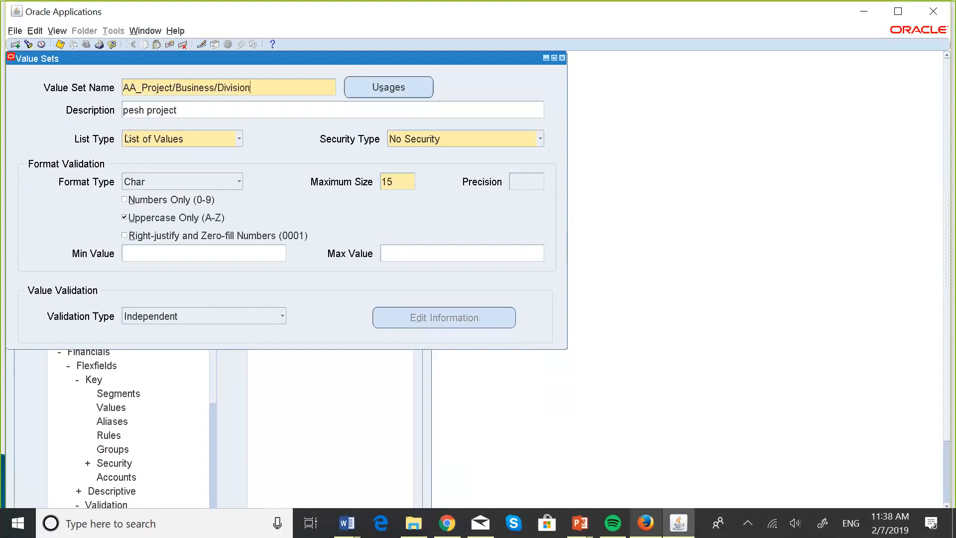
left_click(187, 110)
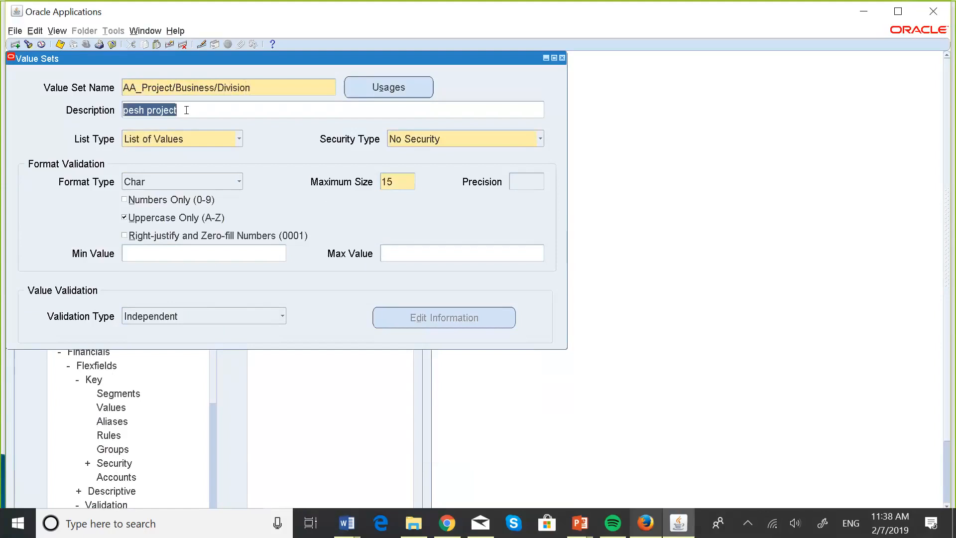
key("BackSpace")
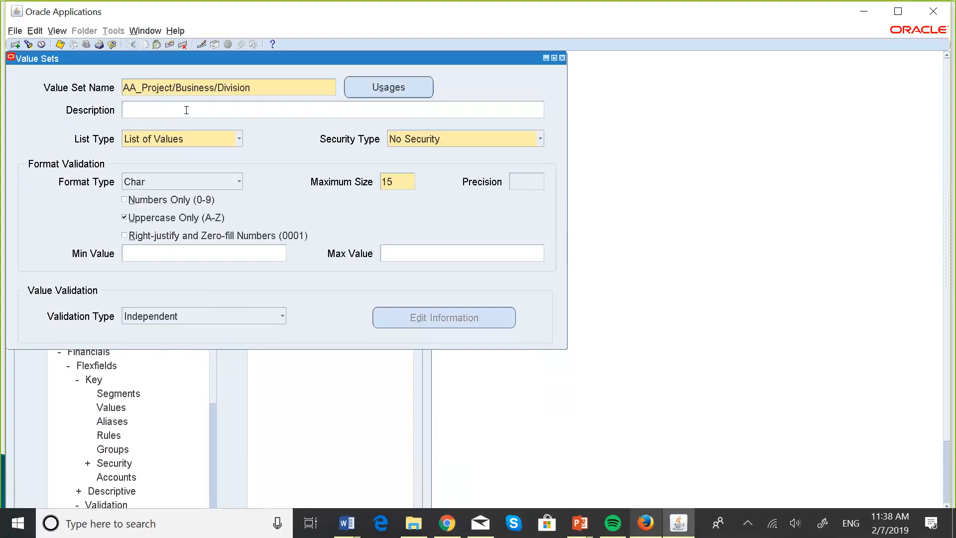
type("De")
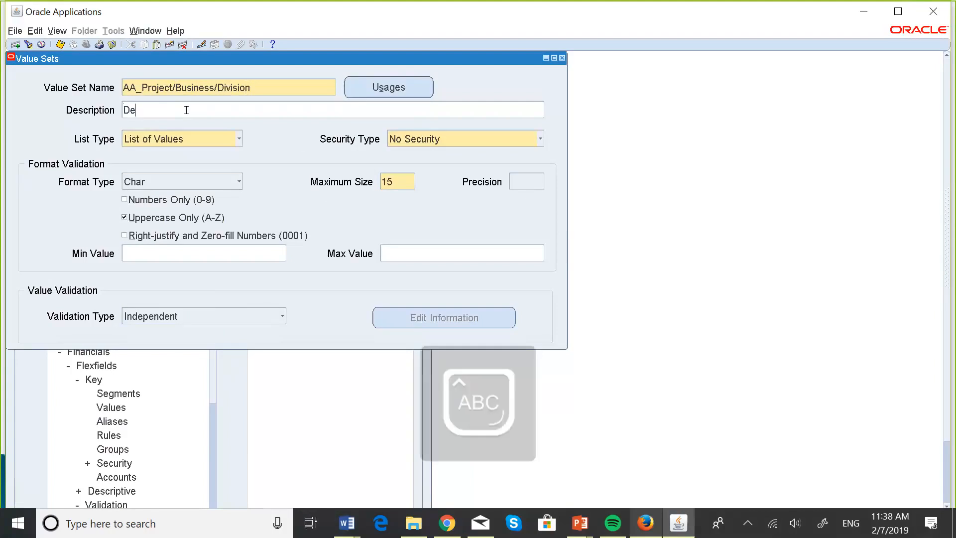
type("scription")
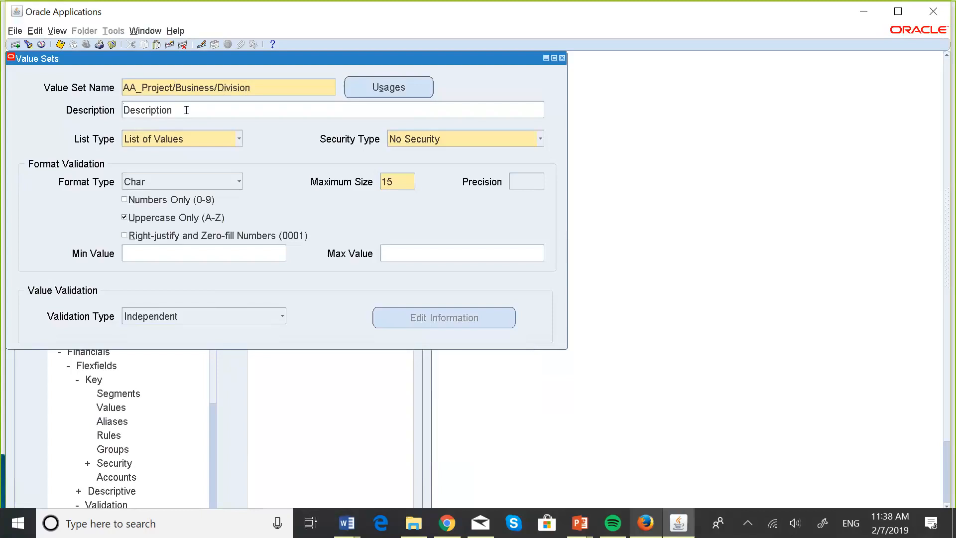
key("BackSpace")
key("BackSpace")
key("BackSpace")
key("BackSpace")
key("BackSpace")
key("BackSpace")
key("BackSpace")
key("BackSpace")
key("BackSpace")
key("BackSpace")
key("BackSpace")
Enter Asset Key Description as the value set's description, save the record and close the Value Sets form.
key("Caps_Lock")
type("A")
key("Caps_Lock")
type("sset")
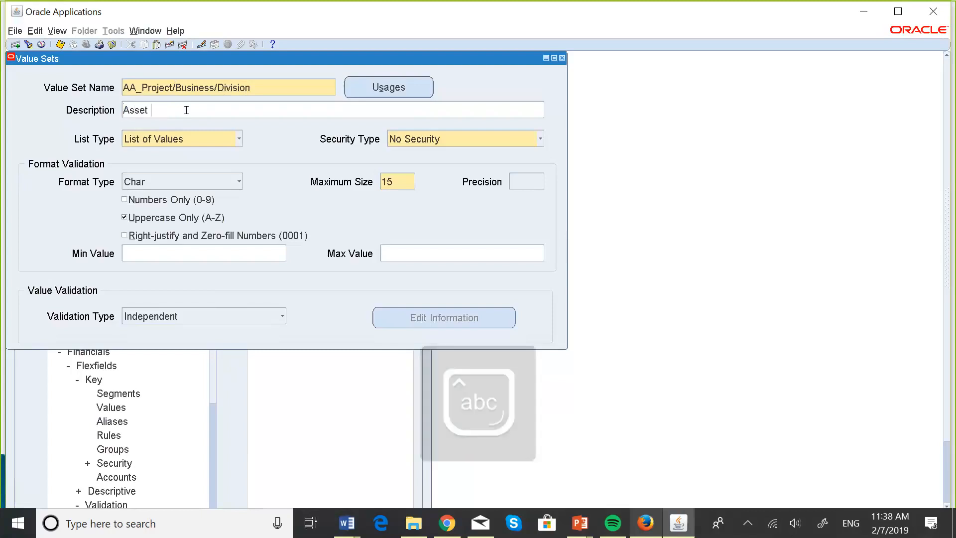
key("Caps_Lock")
type("K")
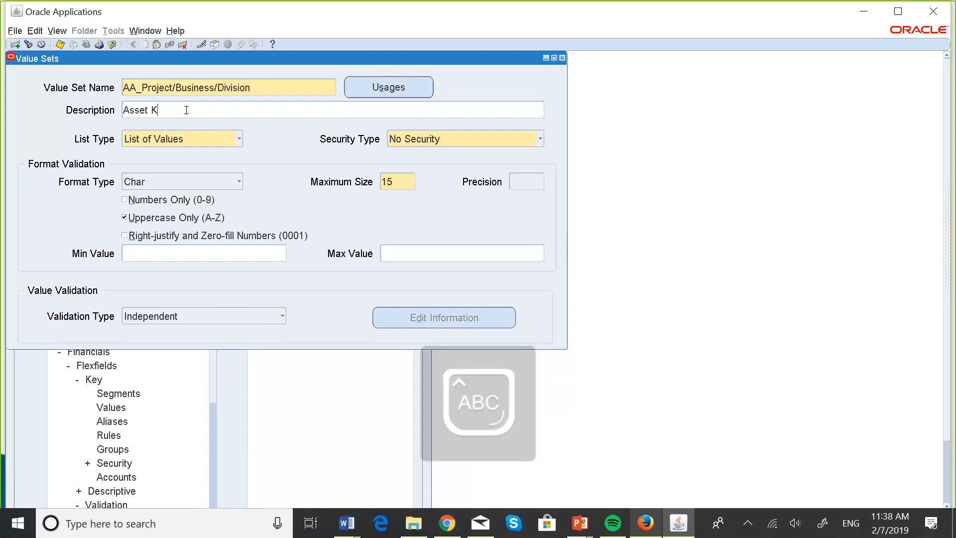
key("Caps_Lock")
type("ey")
key("Caps_Lock")
type("D")
key("Caps_Lock")
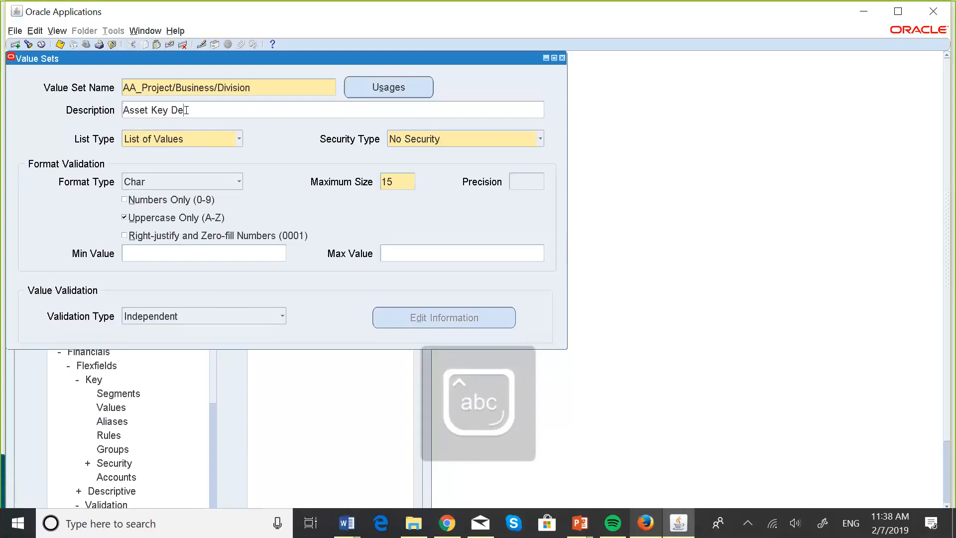
type("escription")
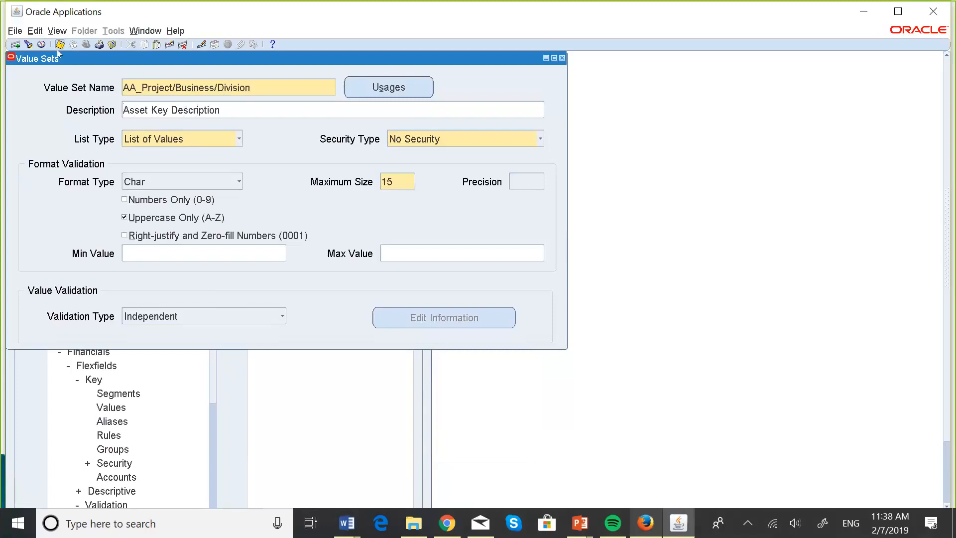
key("shift+Home")
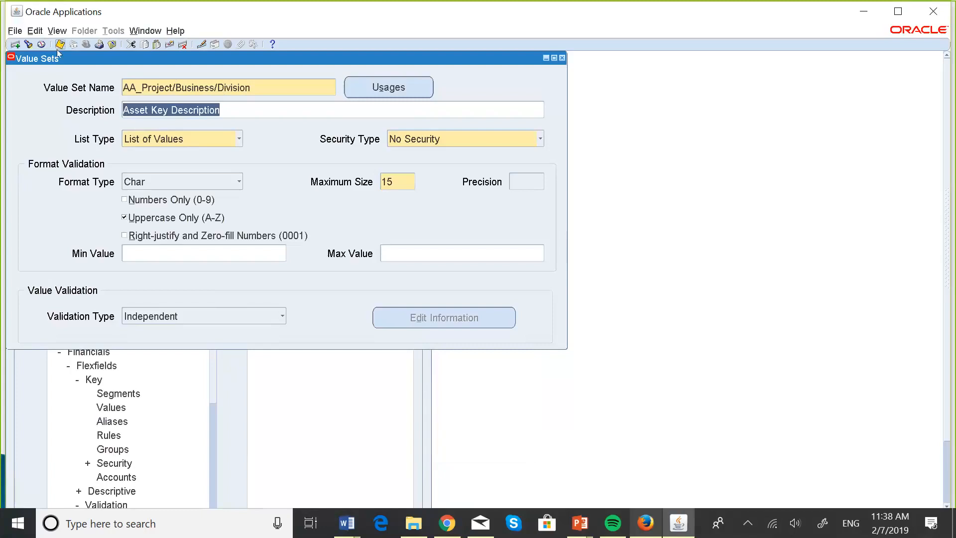
left_click(562, 58)
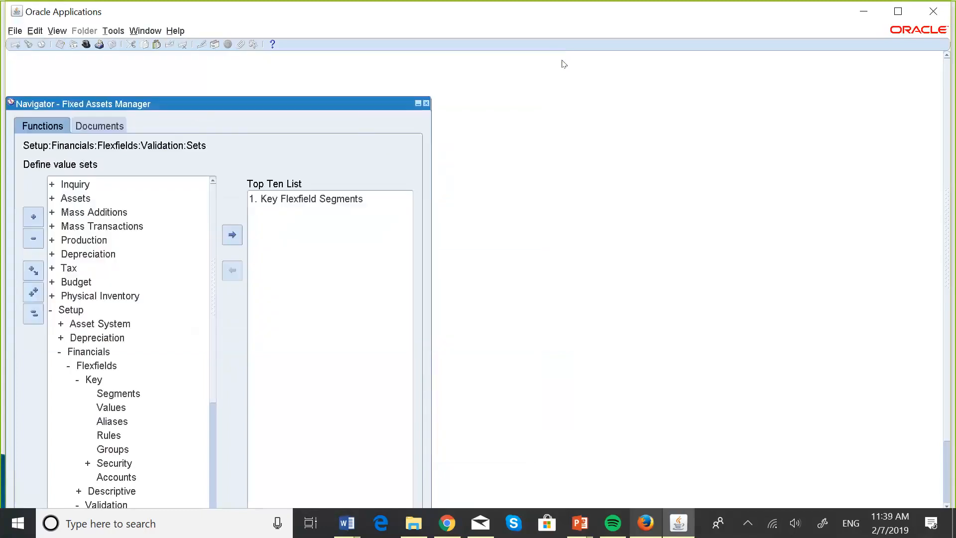
Query Key Flexfield Segments for applications matching %Asse%, go to the Asset Key Flexfield record and check its Segments Summary.
double_click(334, 199)
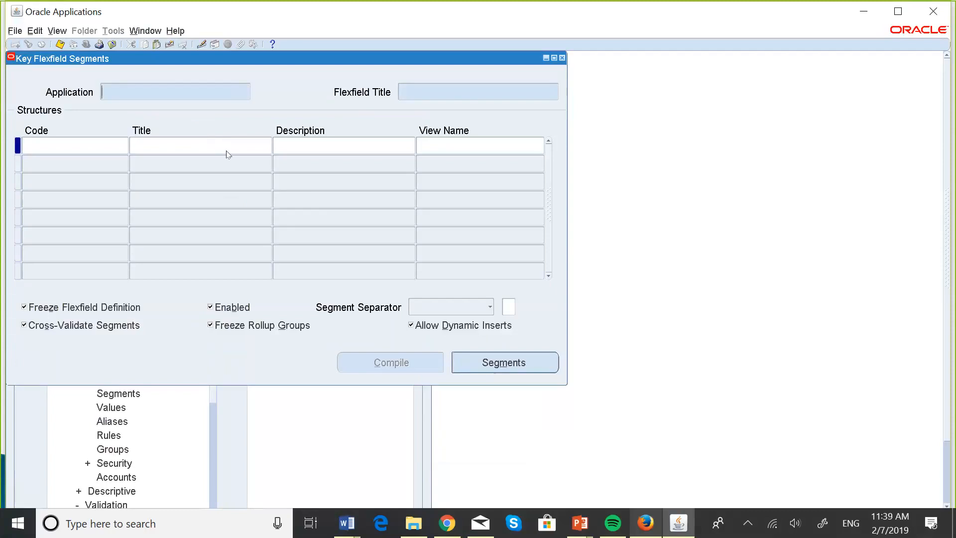
type("%Asse")
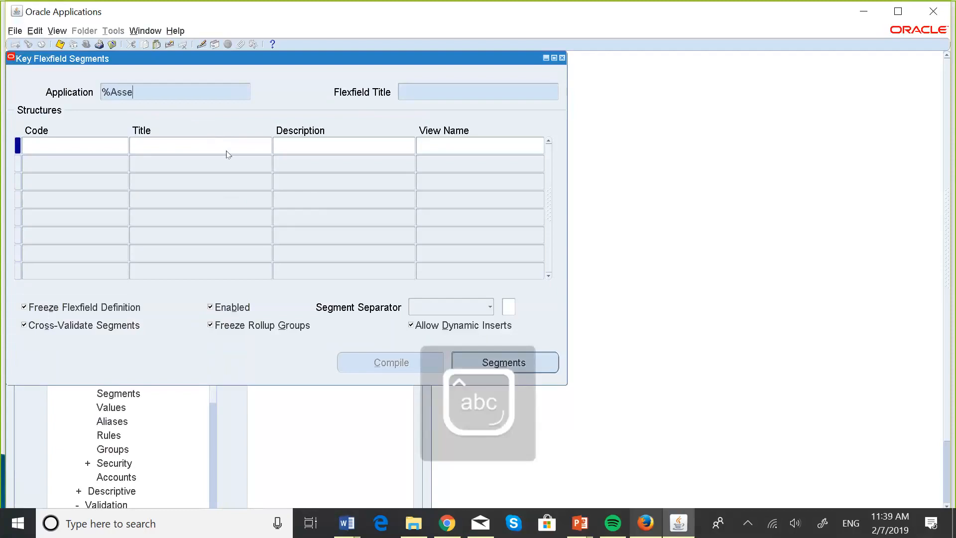
type("%")
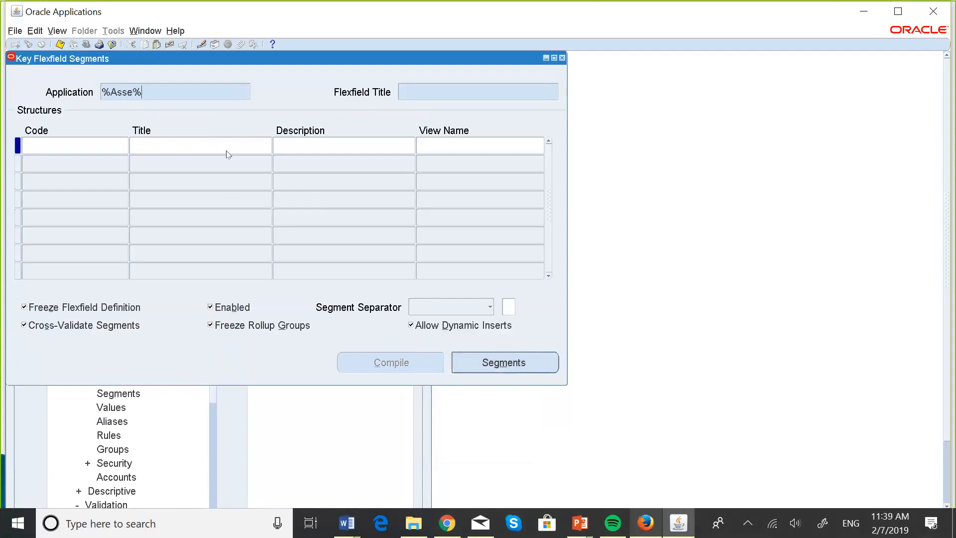
key("ctrl+F11")
left_click(227, 151)
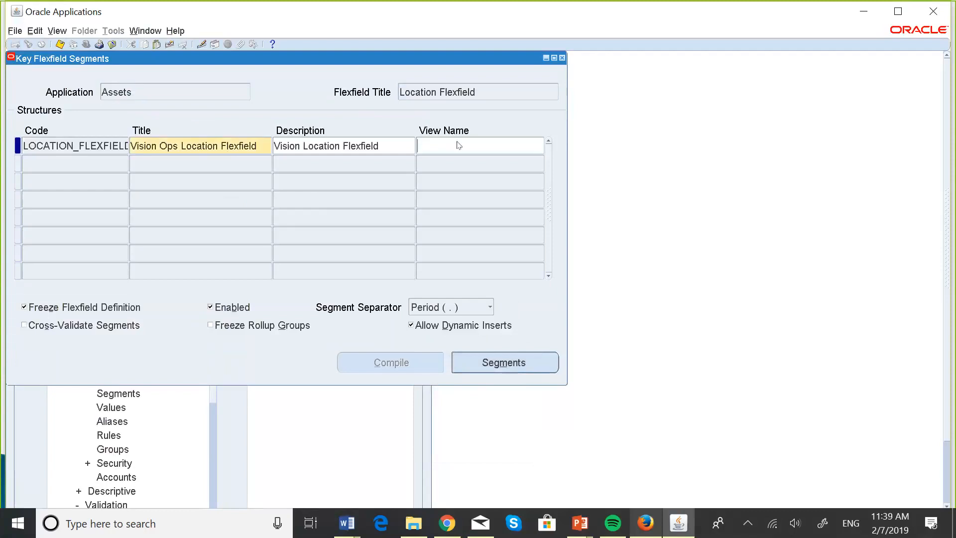
left_click(463, 92)
key("Down")
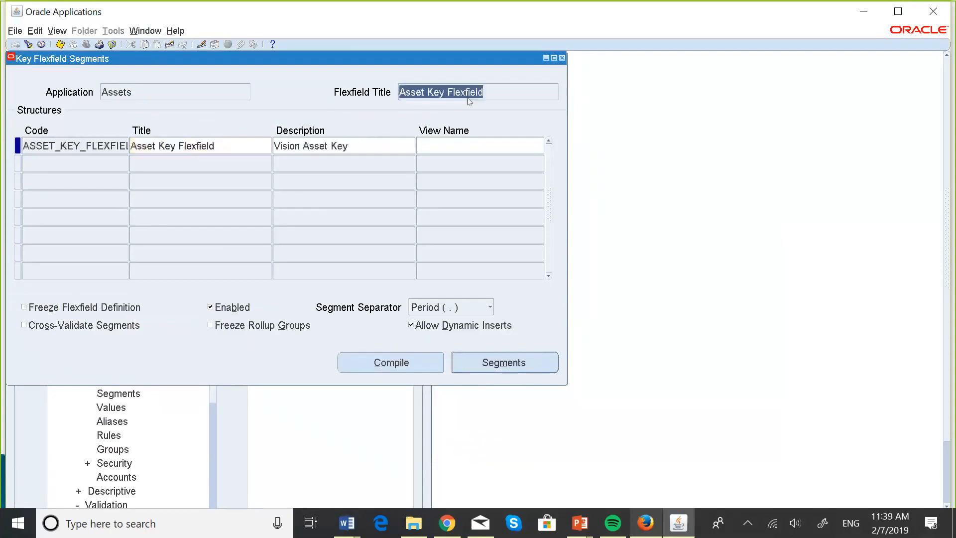
left_click(534, 367)
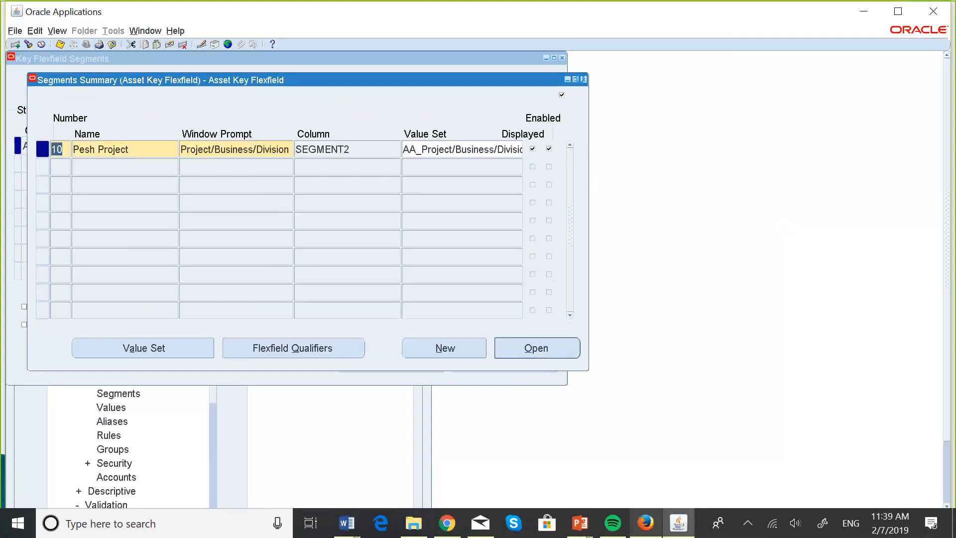
left_click(583, 80)
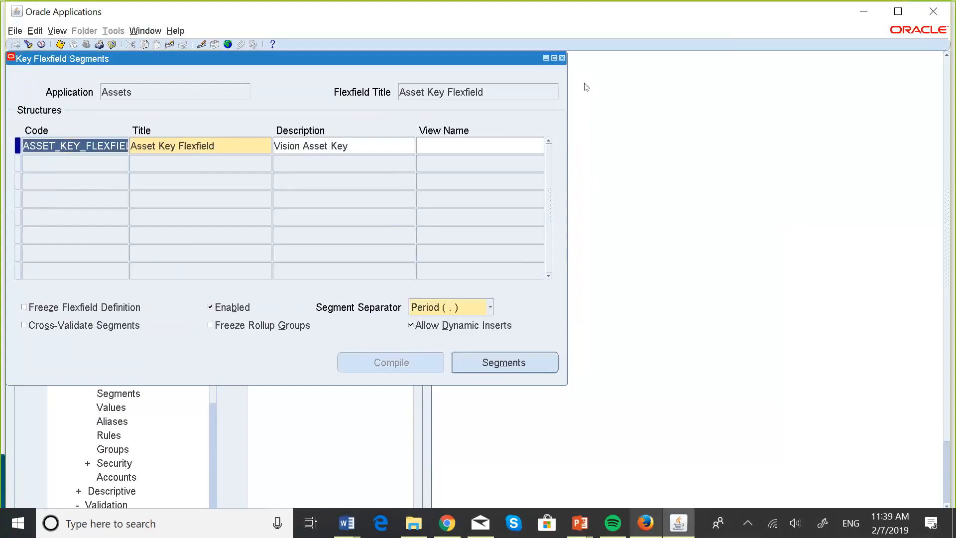
Freeze the Asset Key Flexfield definition, save and compile it, and close the Key Flexfield Segments form.
left_click(27, 307)
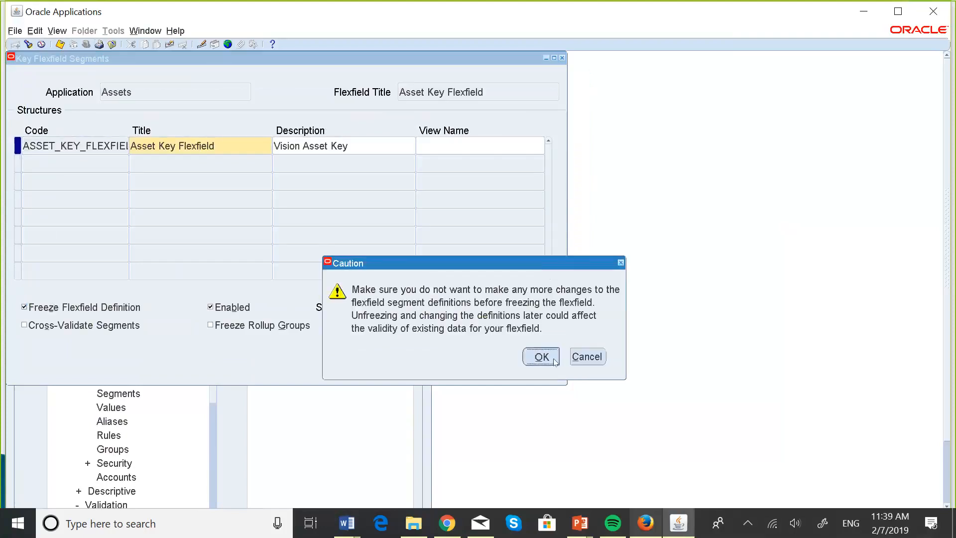
left_click(548, 358)
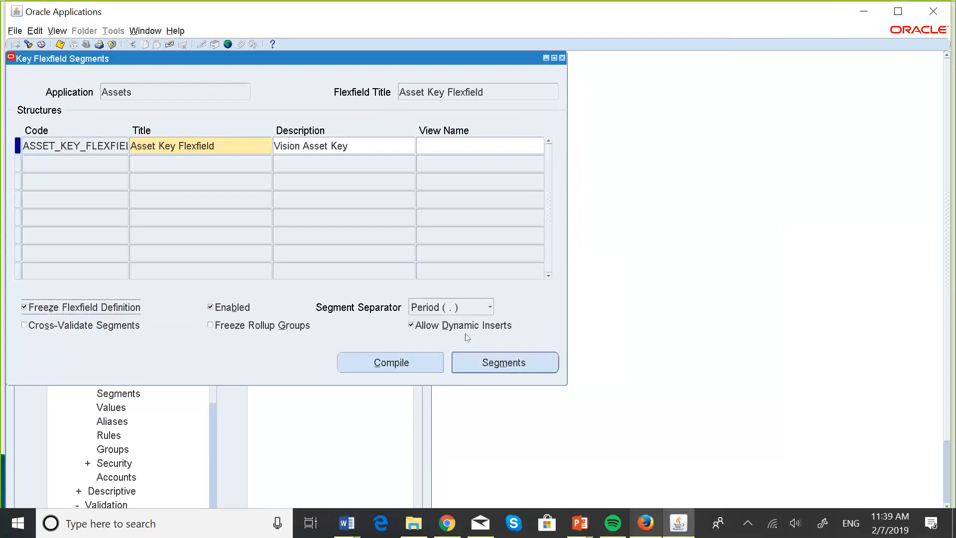
left_click(65, 46)
left_click(530, 340)
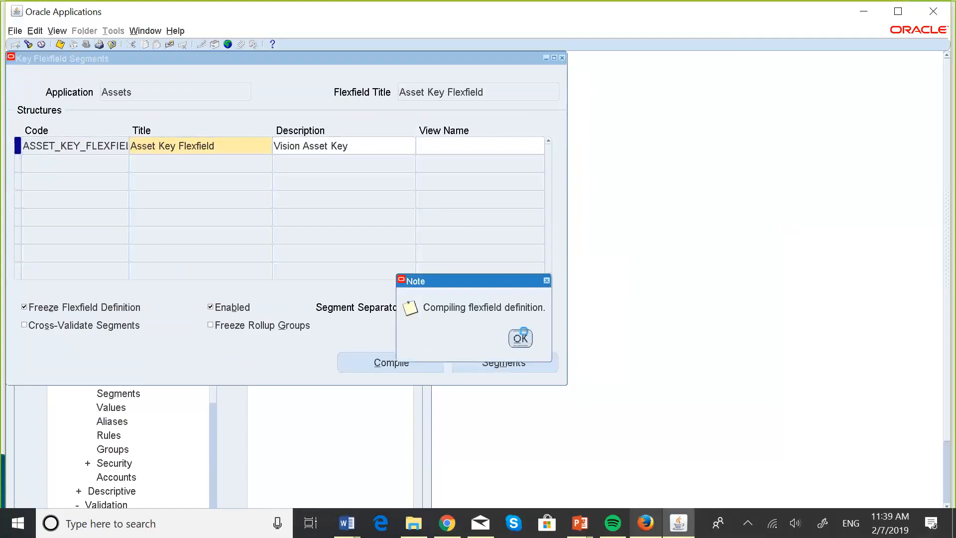
left_click(545, 344)
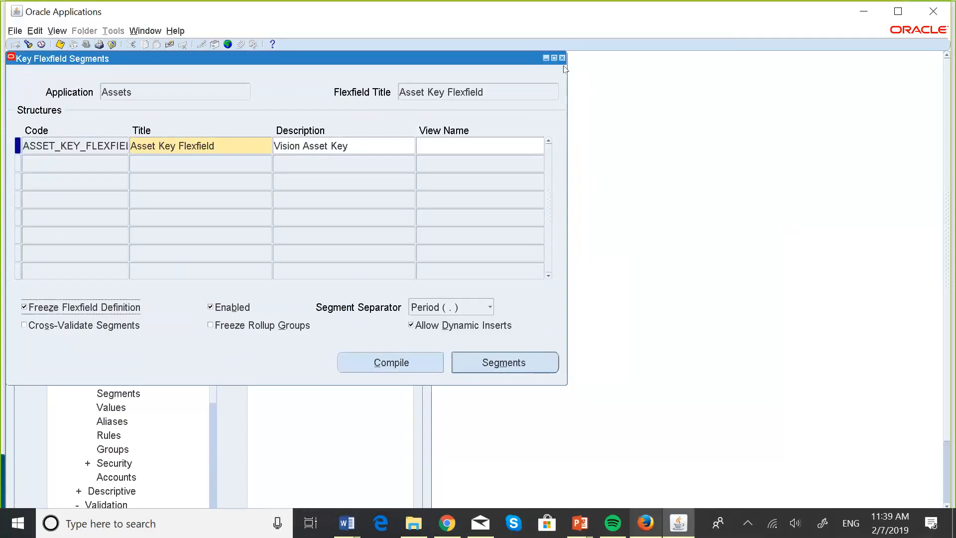
left_click(563, 58)
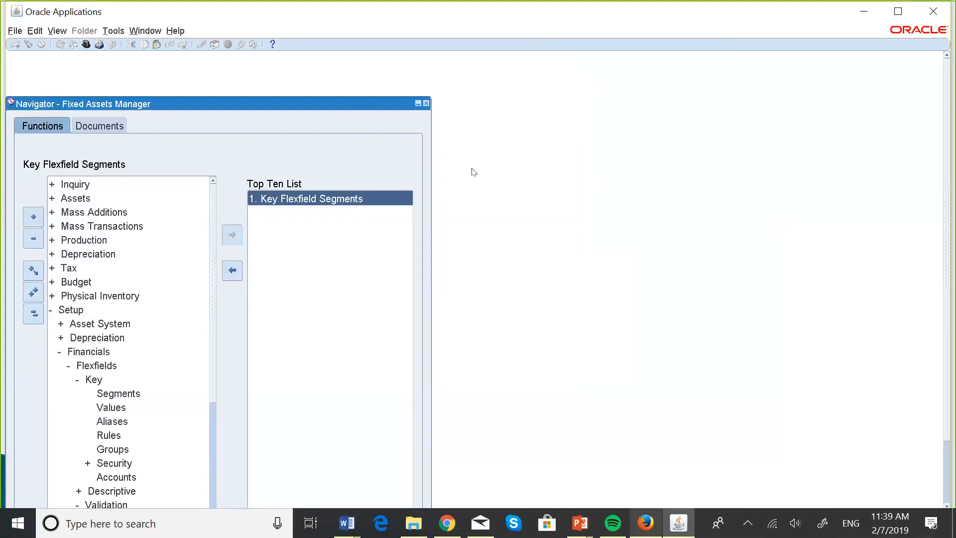
Open the key flexfield segment values by value set, look up names starting with aa and load the values of AA_Project/Business/Division.
left_click(136, 406)
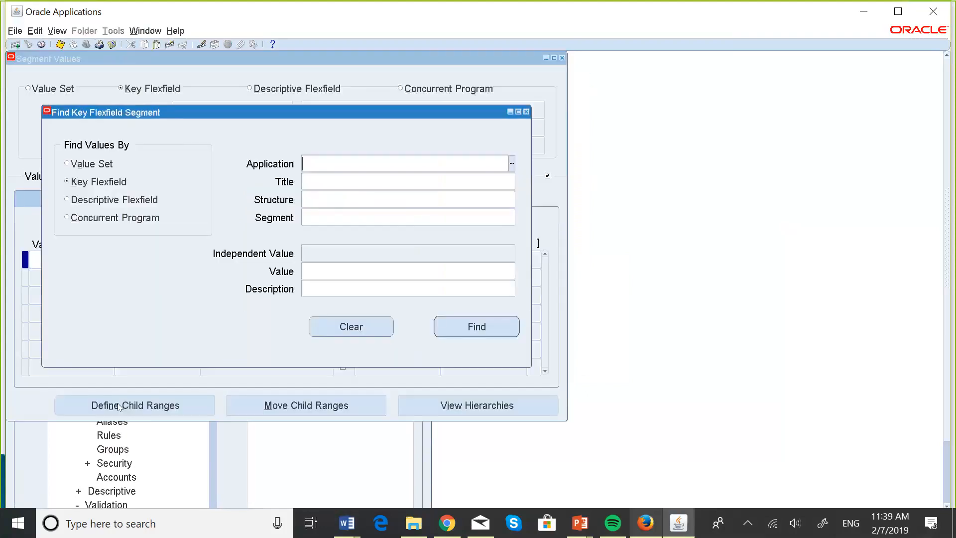
left_click(66, 163)
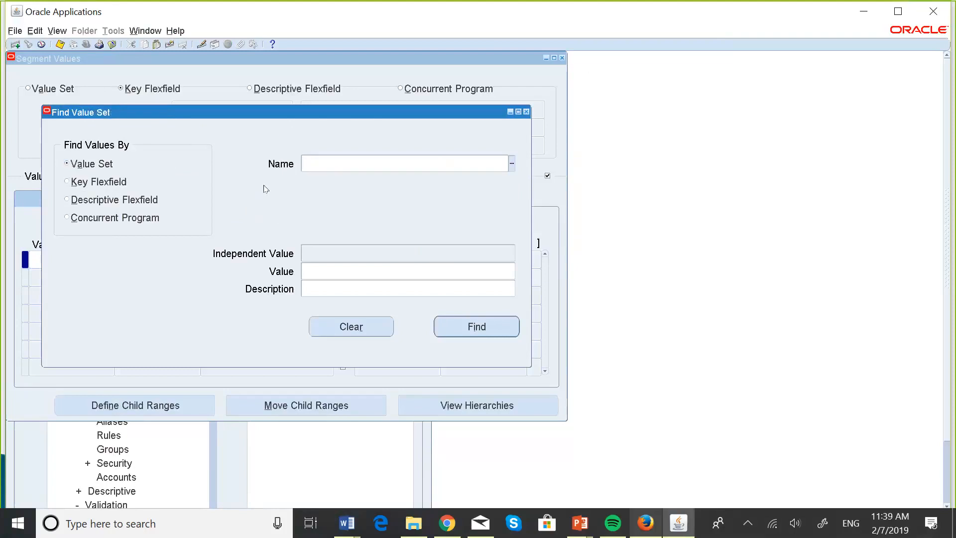
type("aa")
key("Tab")
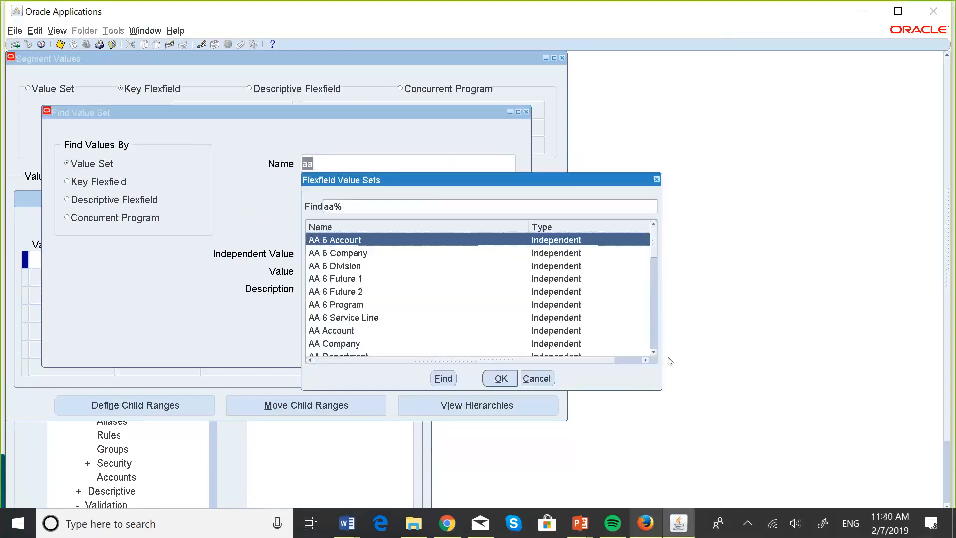
left_click(654, 353)
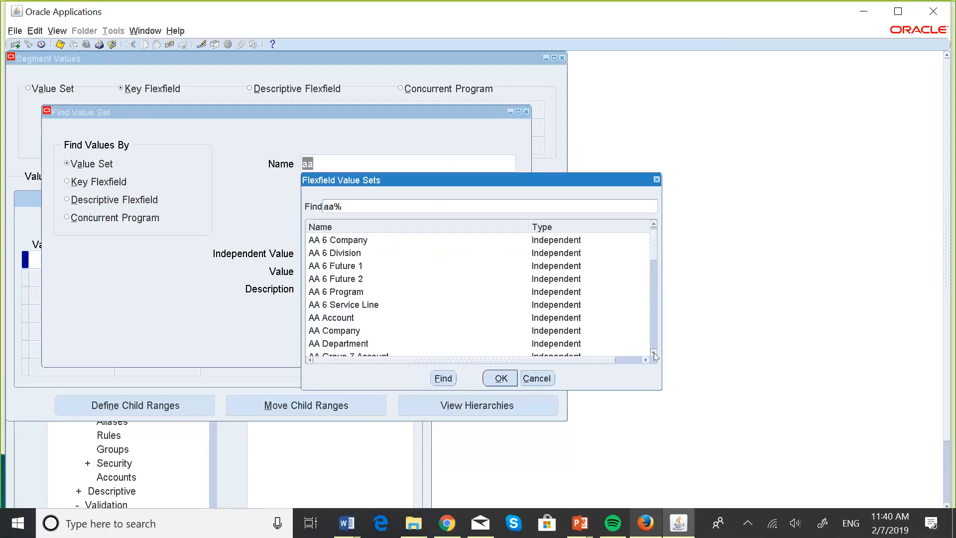
left_click(654, 353)
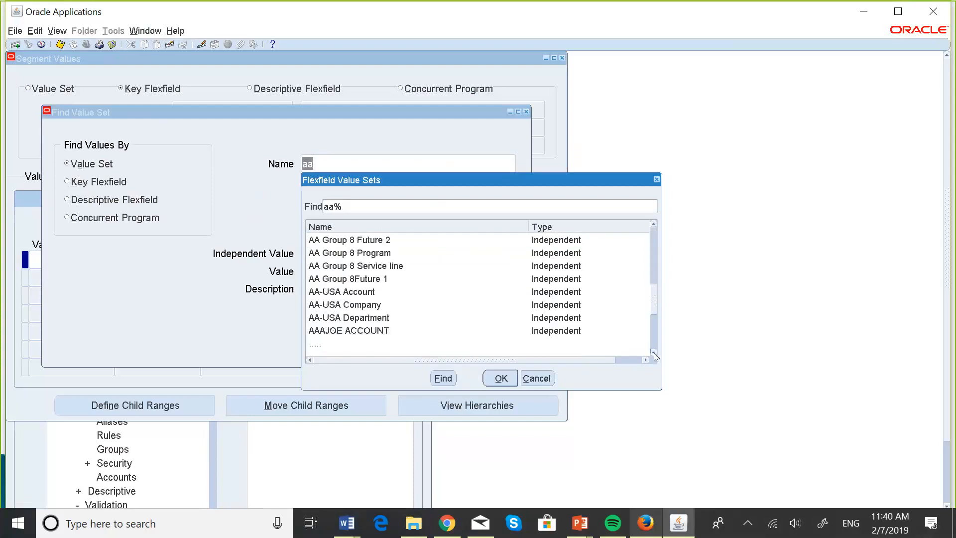
left_click(654, 353)
left_click(654, 352)
left_click(654, 353)
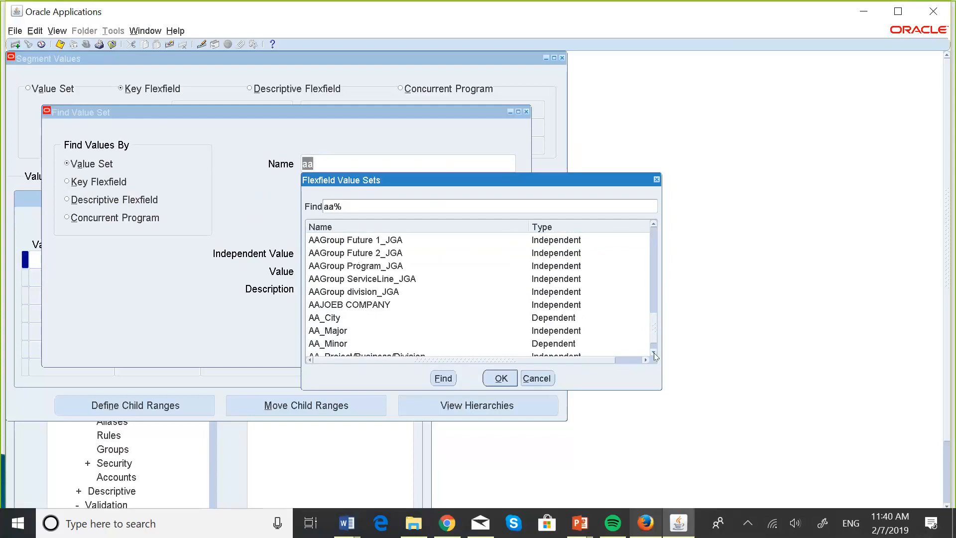
left_click(654, 353)
left_click(654, 353)
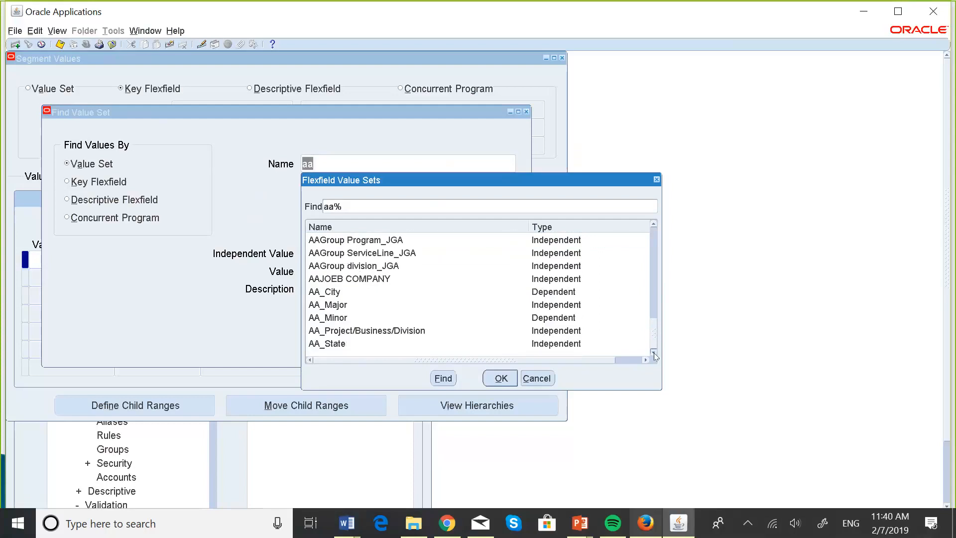
left_click(393, 328)
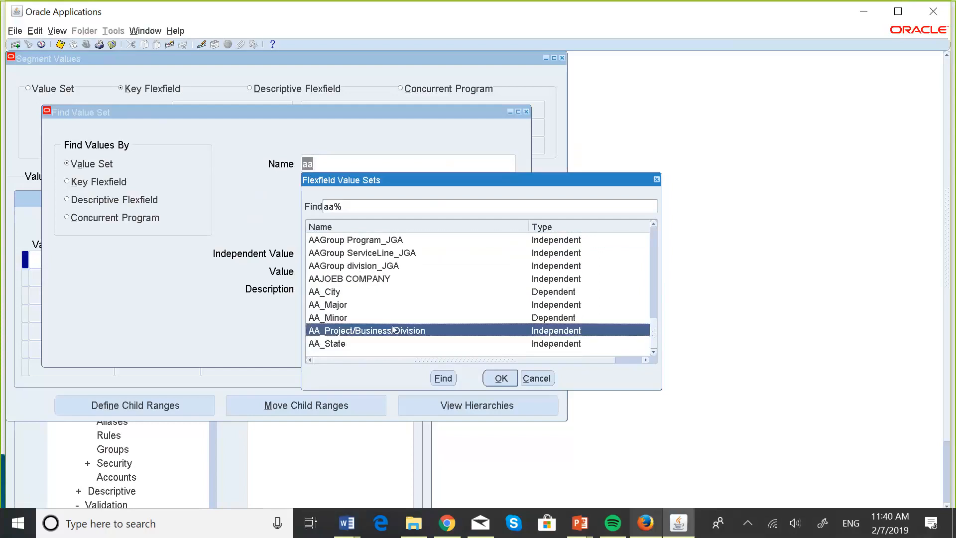
left_click(500, 379)
left_click(467, 325)
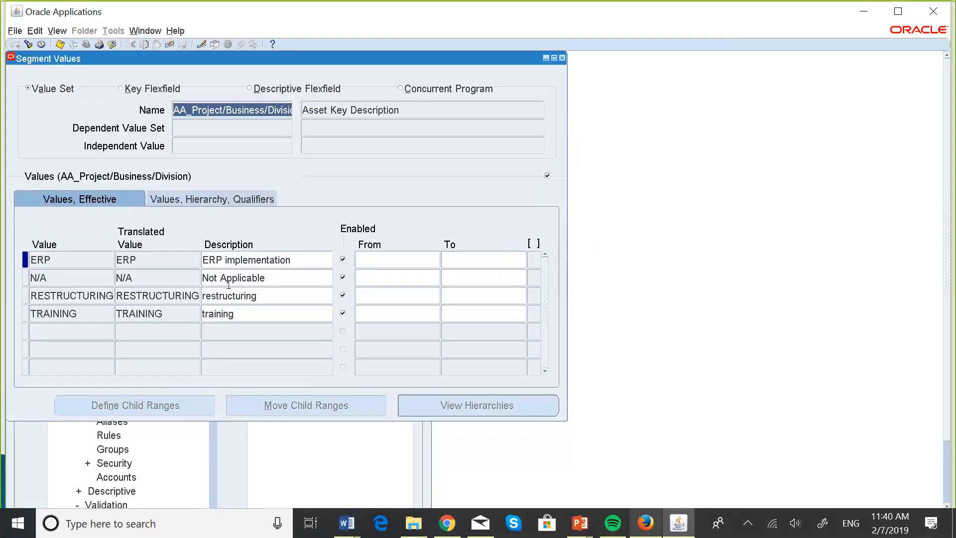
Capitalize the first letter of the descriptions for RESTRUCTURING and TRAINING, making them Restructuring and Training.
left_click(214, 298)
left_click(204, 295)
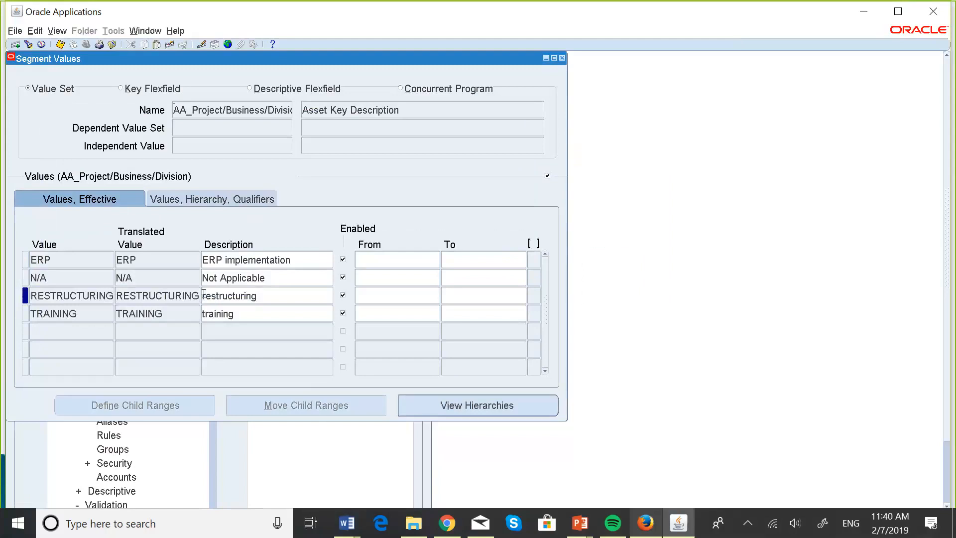
key("Delete")
key("Caps_Lock")
type("R")
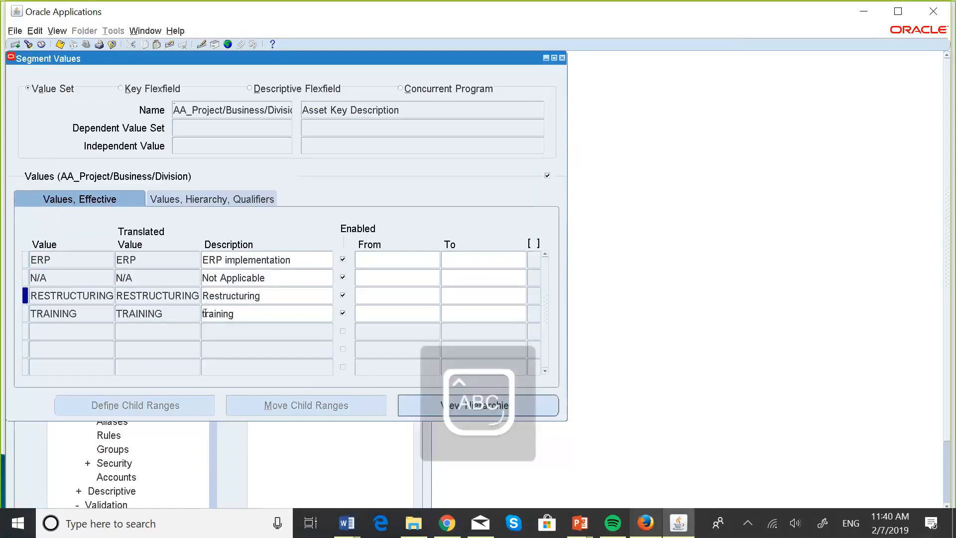
left_click(205, 313)
left_click(202, 313)
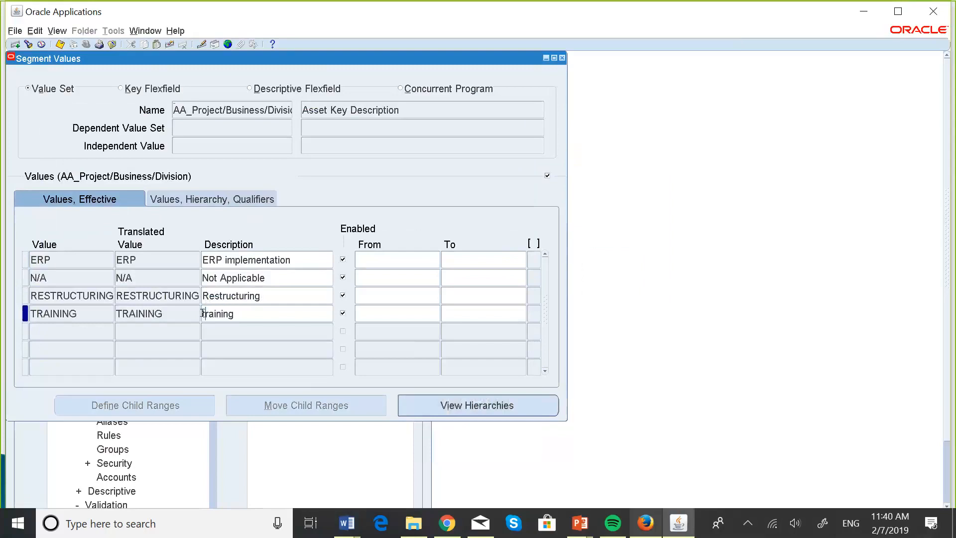
key("Delete")
type("T")
Try to add INDUSTRIAL PLANTS as a new value in the first empty row below TRAINING.
left_click(67, 336)
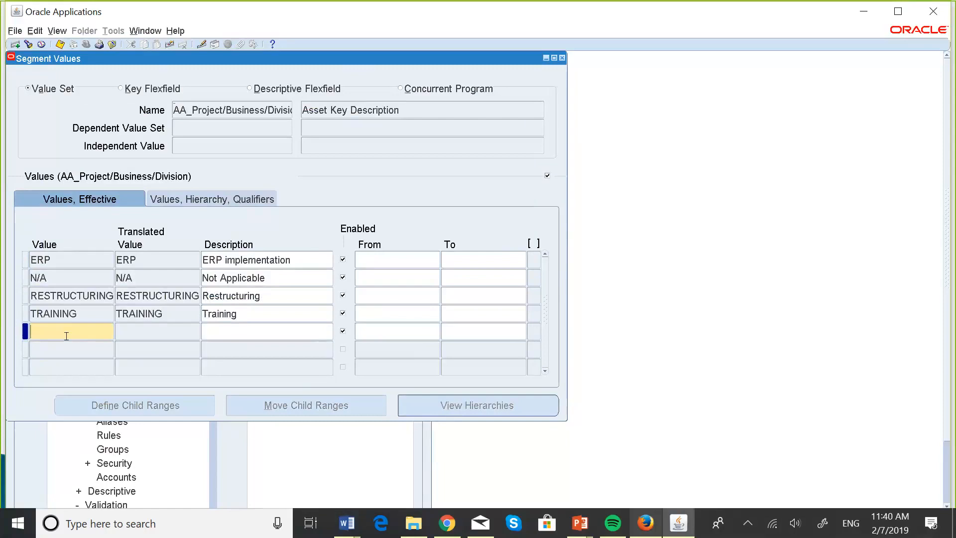
type("INDUS")
type("TRI")
key("BackSpace")
type("IAL PLANTS")
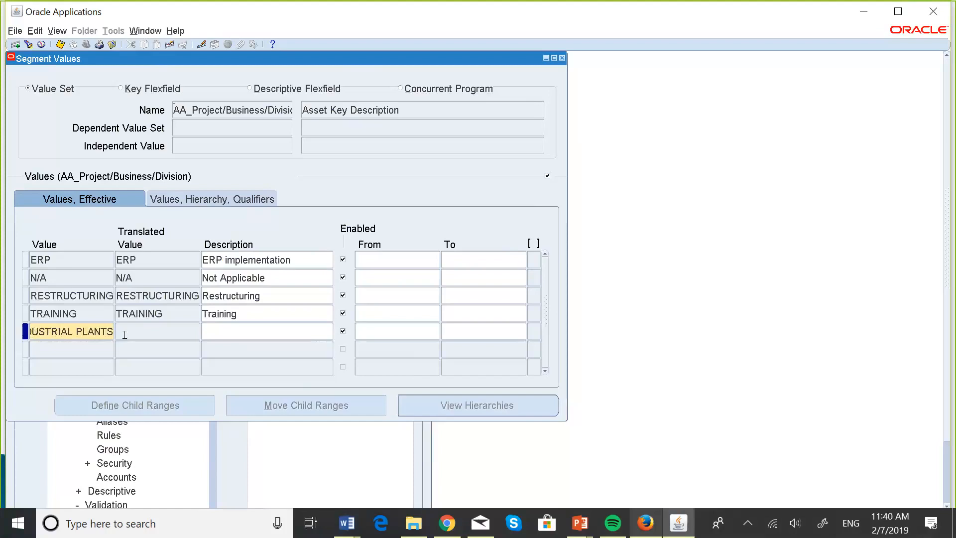
left_click(227, 326)
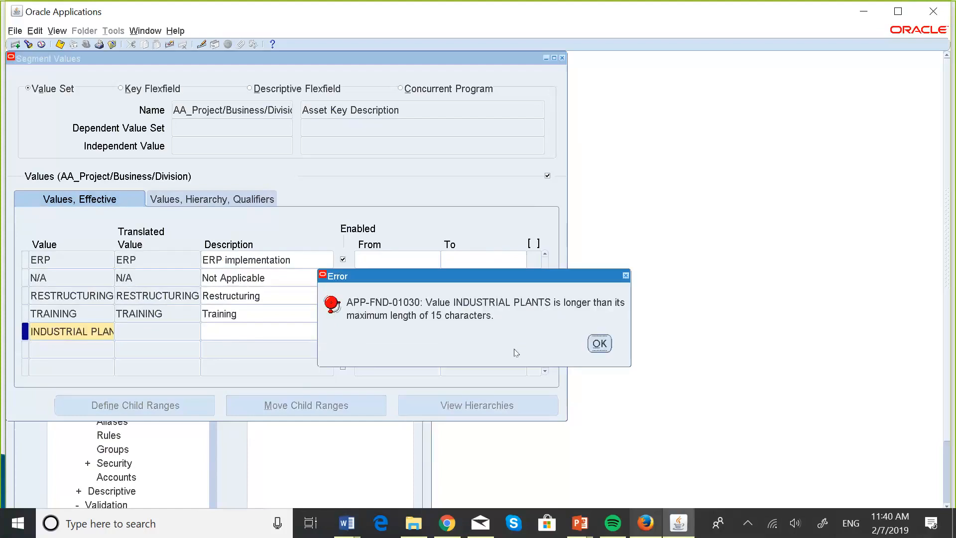
left_click(599, 344)
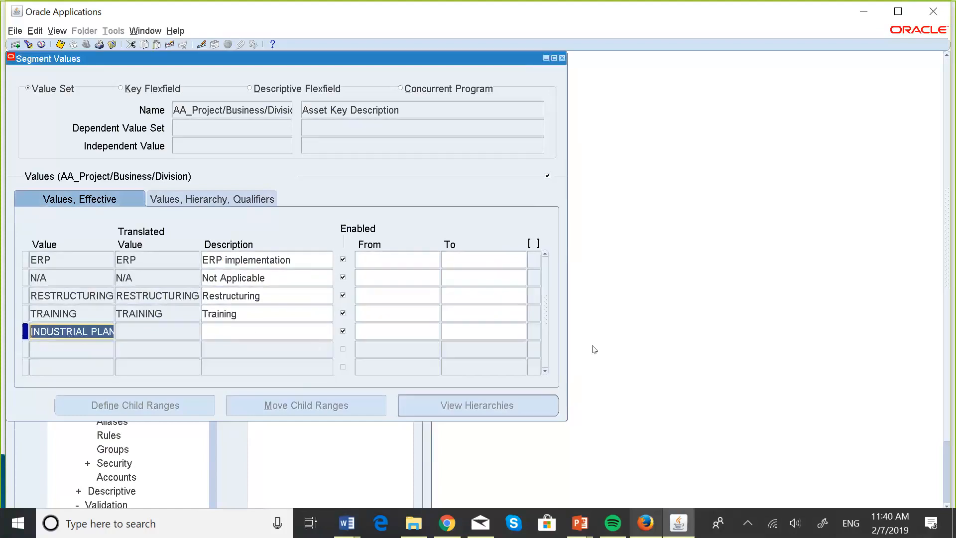
Shorten the new value to INDUST. PLANTS and enter Industrial Plants as its description.
left_click(93, 328)
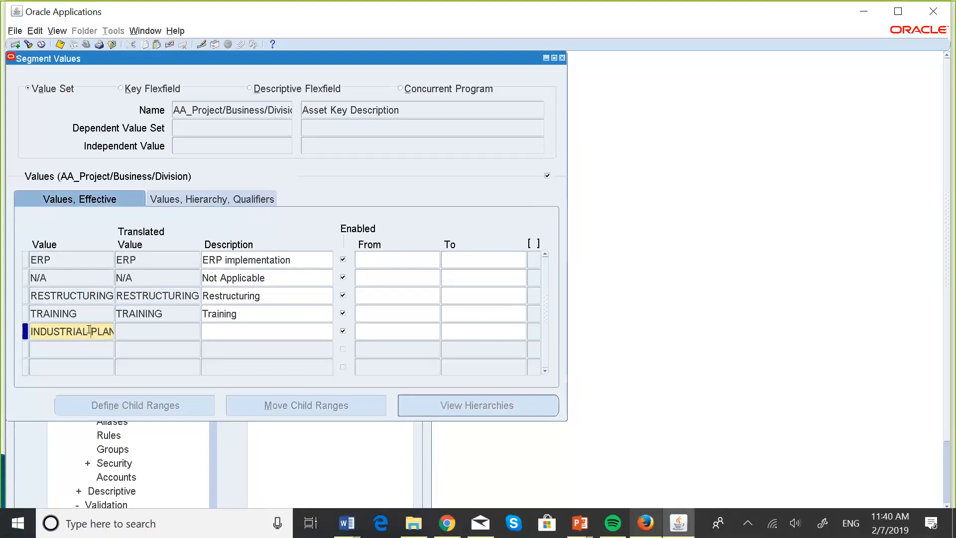
key("BackSpace")
key("BackSpace")
key("BackSpace")
key("BackSpace")
key("BackSpace")
type(".")
left_click(242, 330)
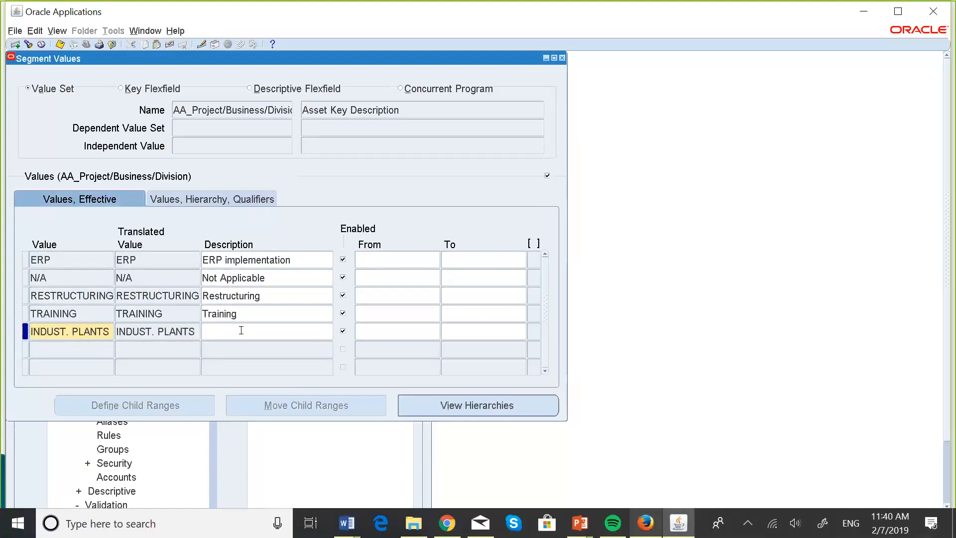
type("Industr")
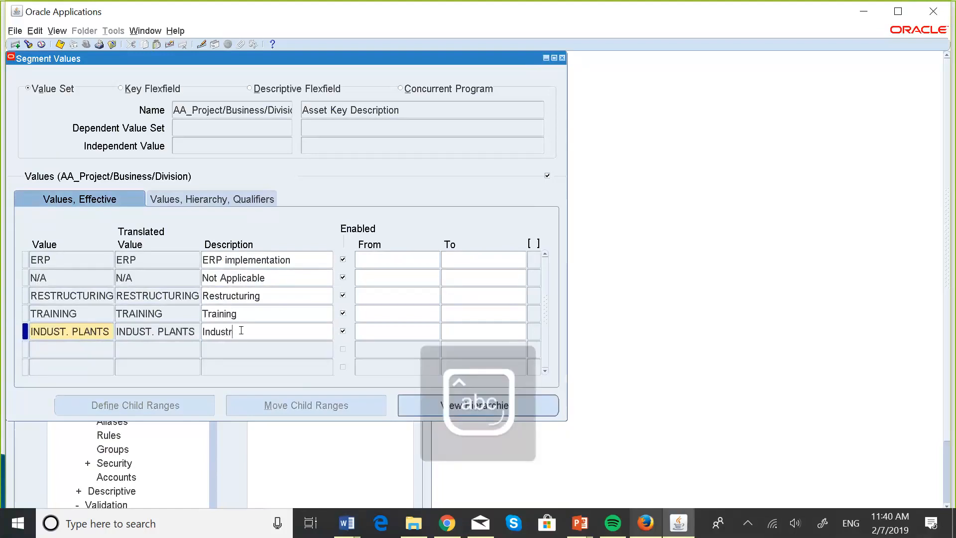
type("ial Plants")
Add the value RETAIL in the next row with the description Retail.
left_click(67, 343)
key("Caps_Lock")
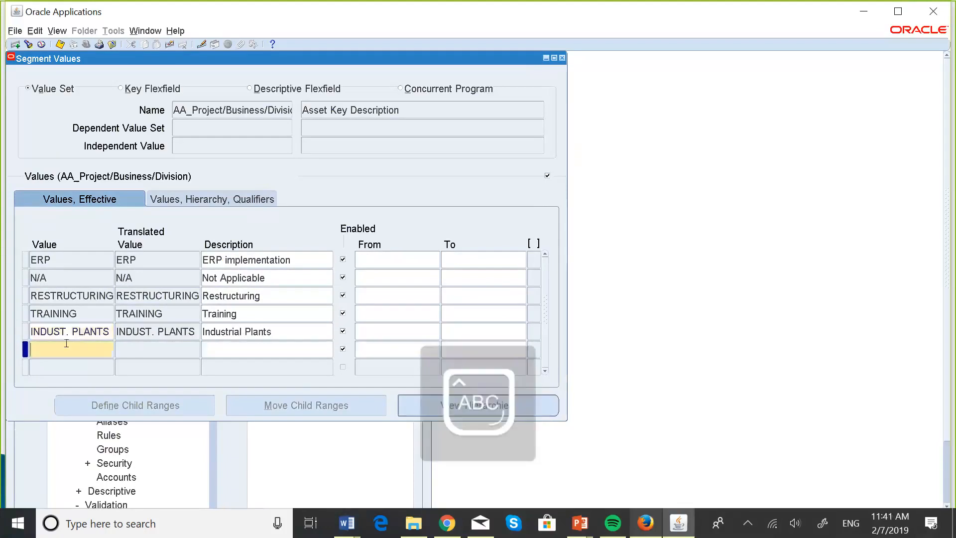
type("R")
key("Caps_Lock")
type("etai")
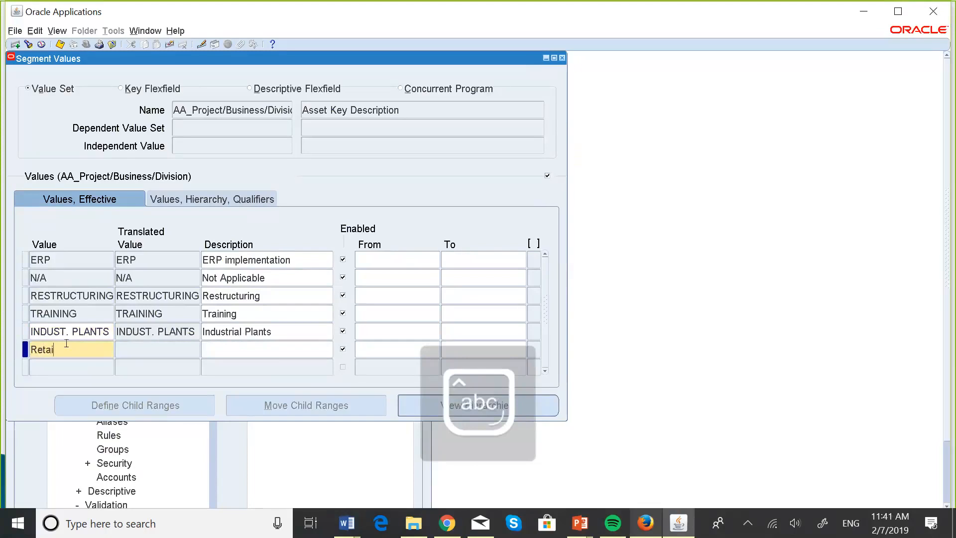
type("l")
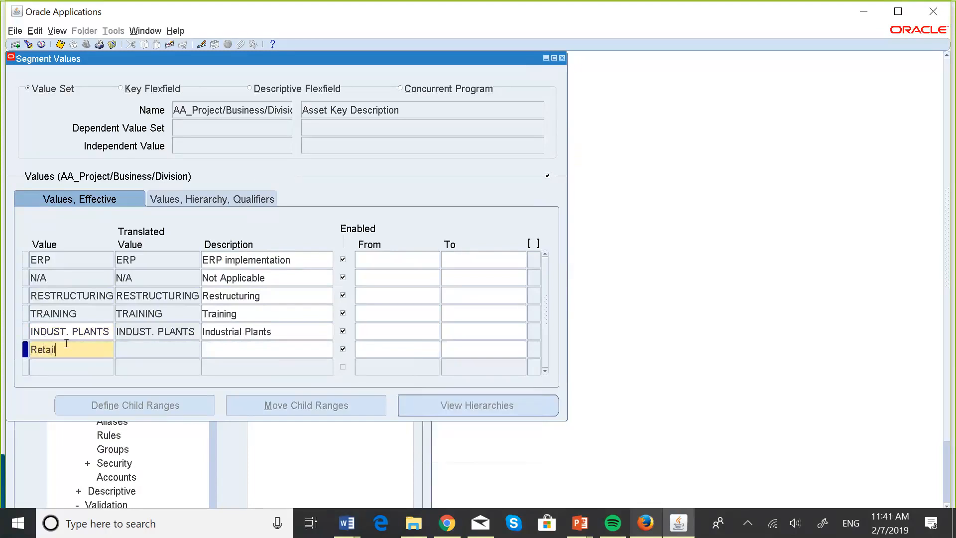
left_click(220, 346)
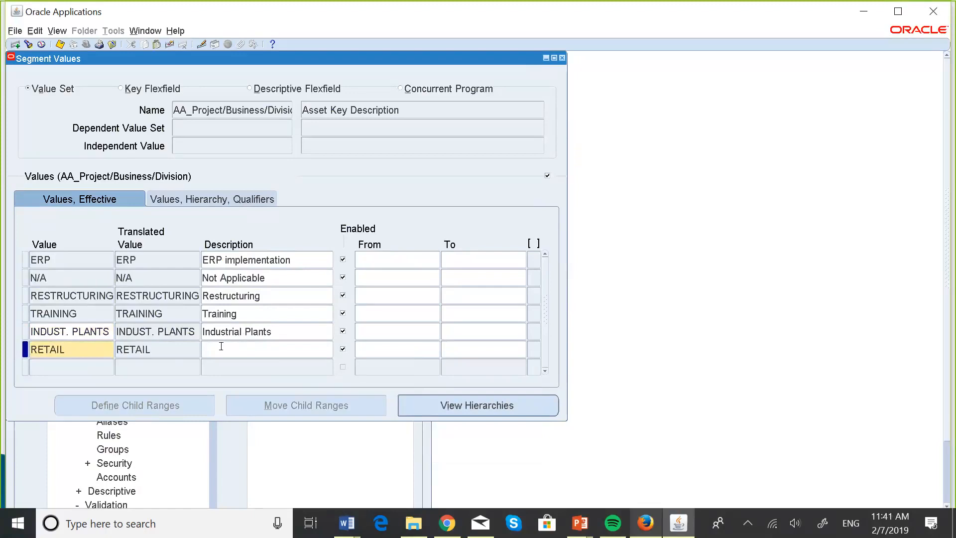
key("Caps_Lock")
type("R")
key("Caps_Lock")
type("etail")
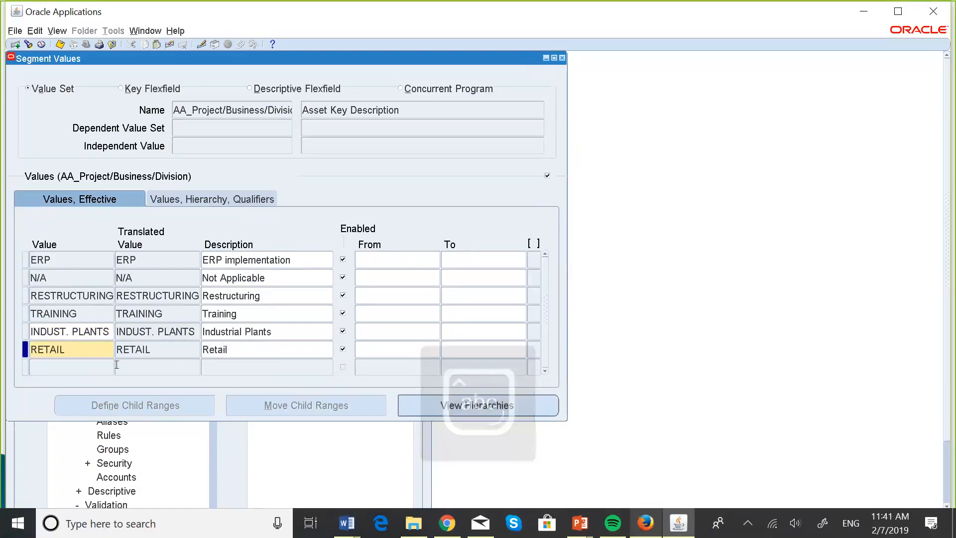
Enter SIN. FAM. HOMES as a new value in the row below RETAIL.
left_click(76, 360)
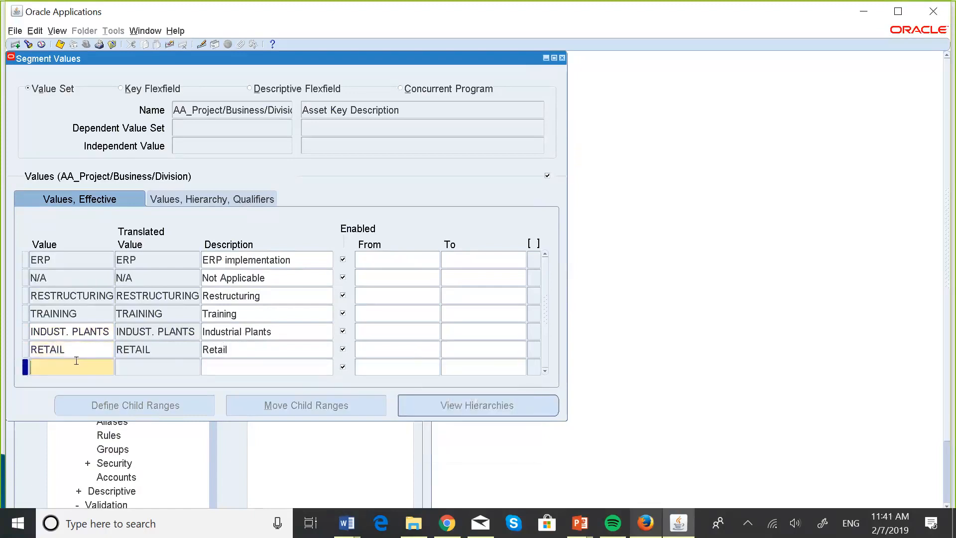
key("Caps_Lock")
type("S")
key("Caps_Lock")
type("in")
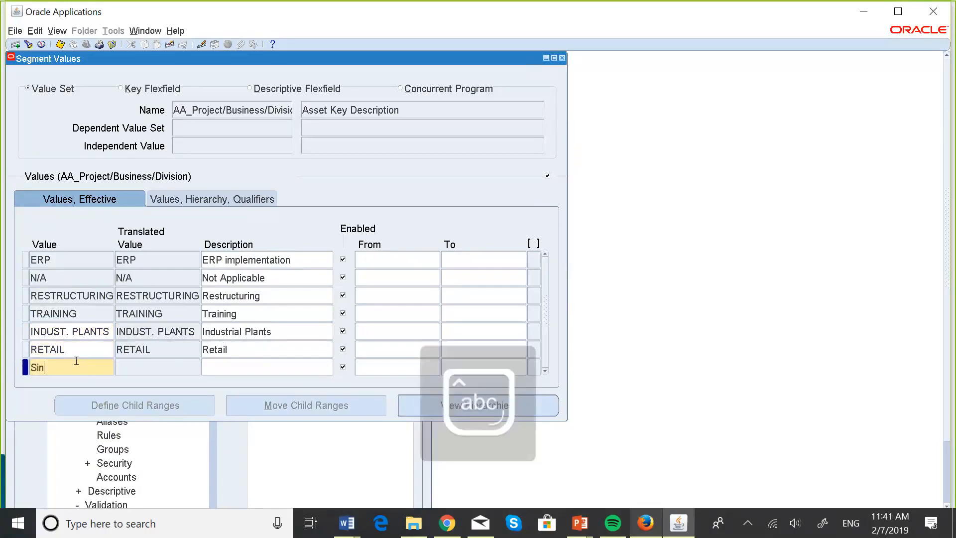
type(".")
key("Caps_Lock")
type("D")
key("BackSpace")
type("F")
key("Caps_Lock")
type("am.")
key("Caps_Lock")
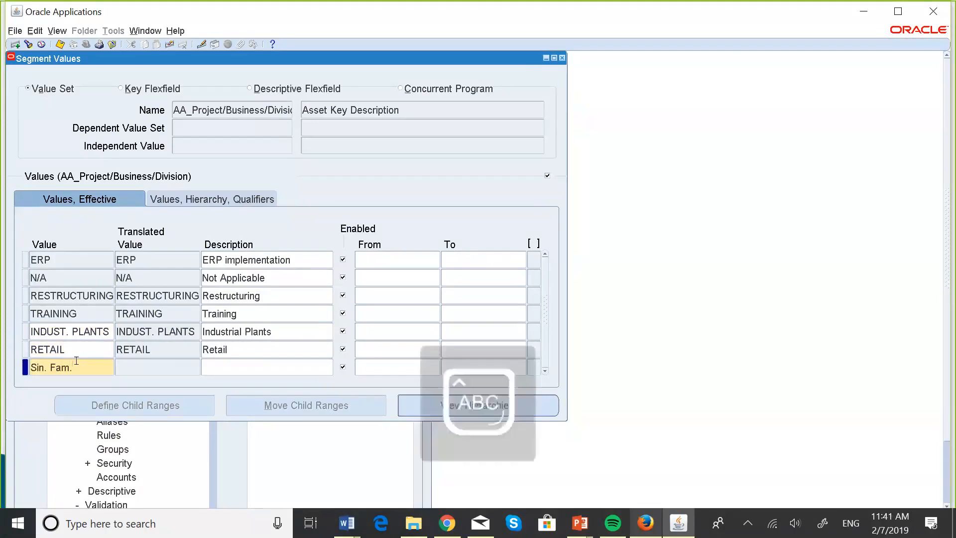
type("HOMES")
Enter Single Family Homes as the description of the SIN. FAM. HOMES value.
left_click(216, 366)
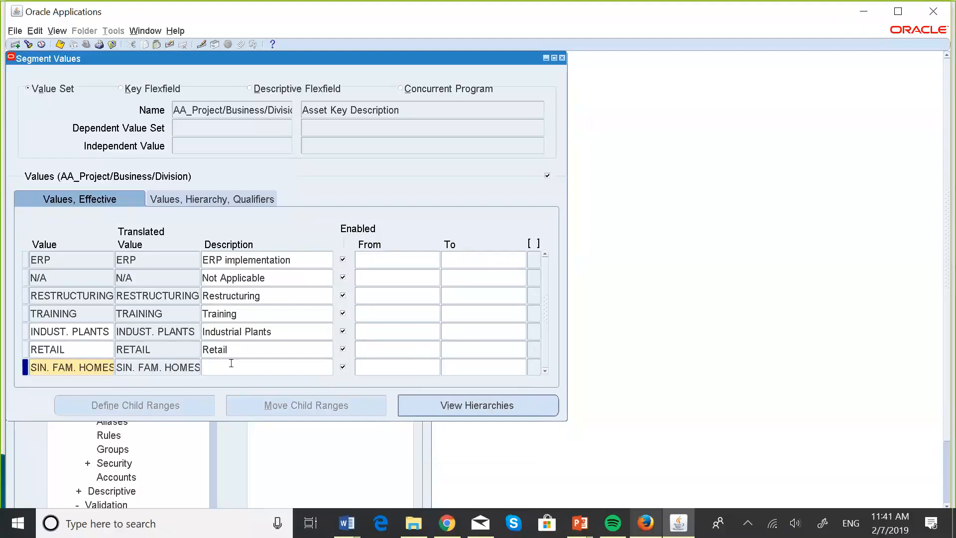
type("S")
key("Caps_Lock")
type("in")
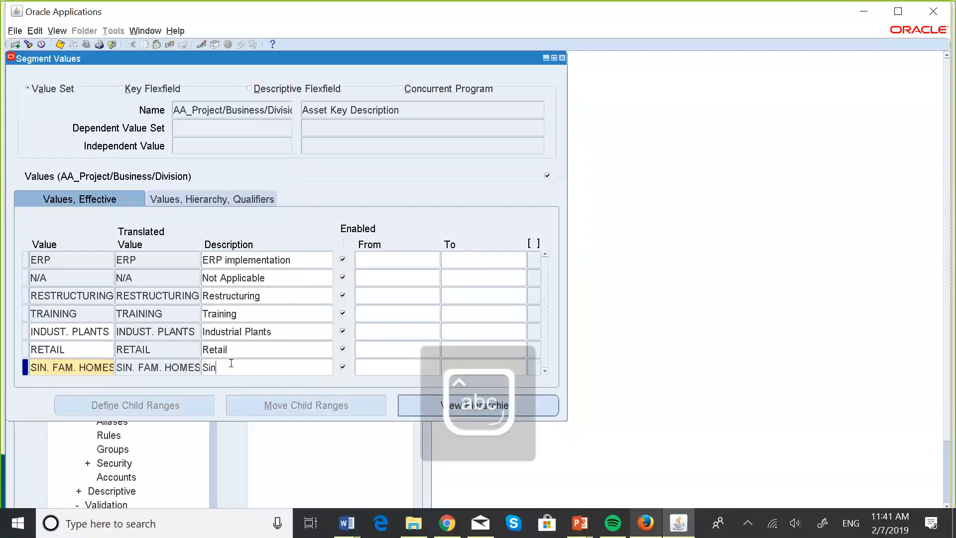
type("gle Family Homes")
Add the value APARTMENTS in a new row with the description Apartments and start another empty record below it.
key("Down")
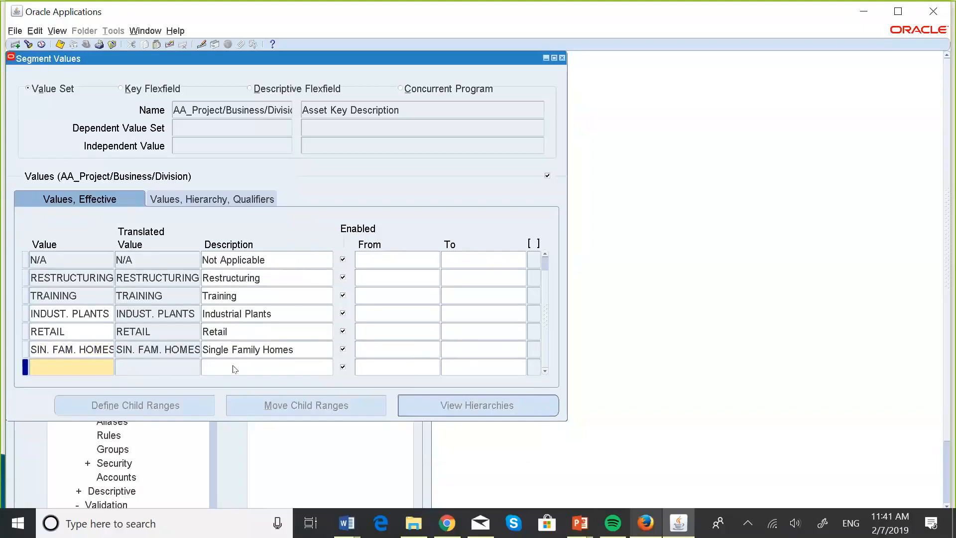
key("Caps_Lock")
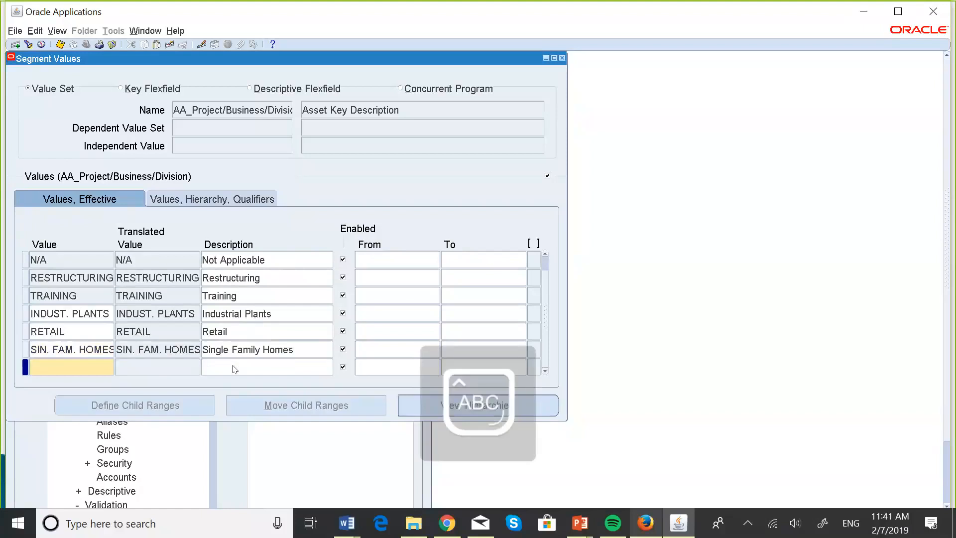
type("APART")
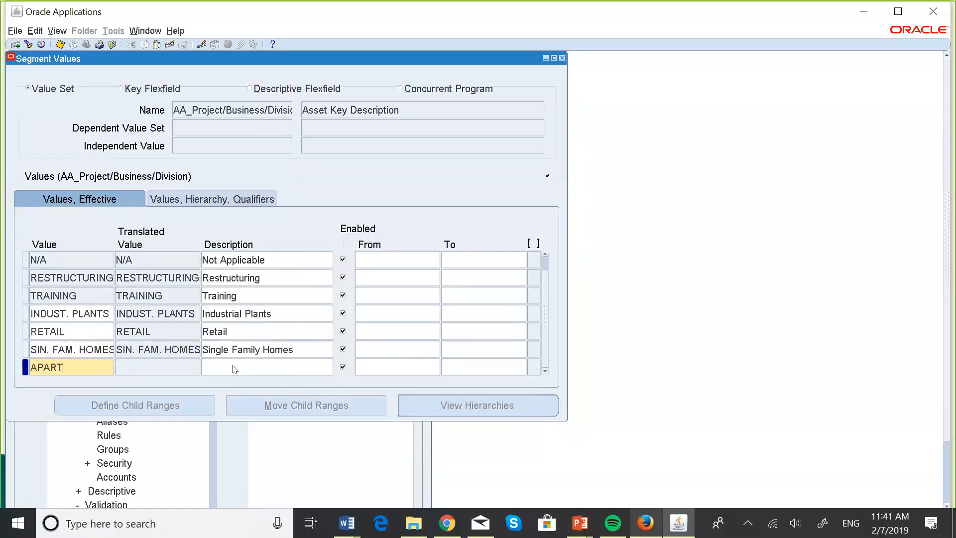
type("MENTS")
left_click(237, 363)
type("A")
key("Caps_Lock")
type("p")
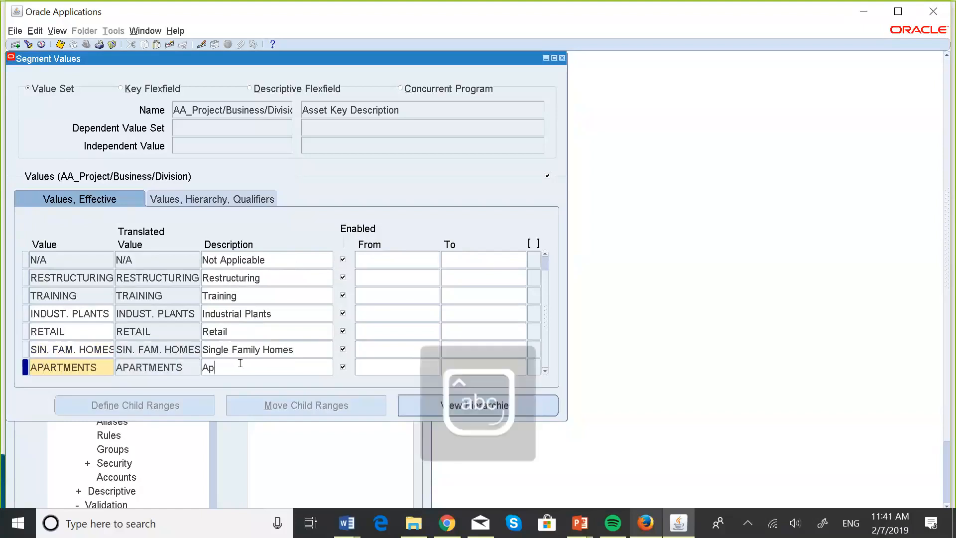
type("artments")
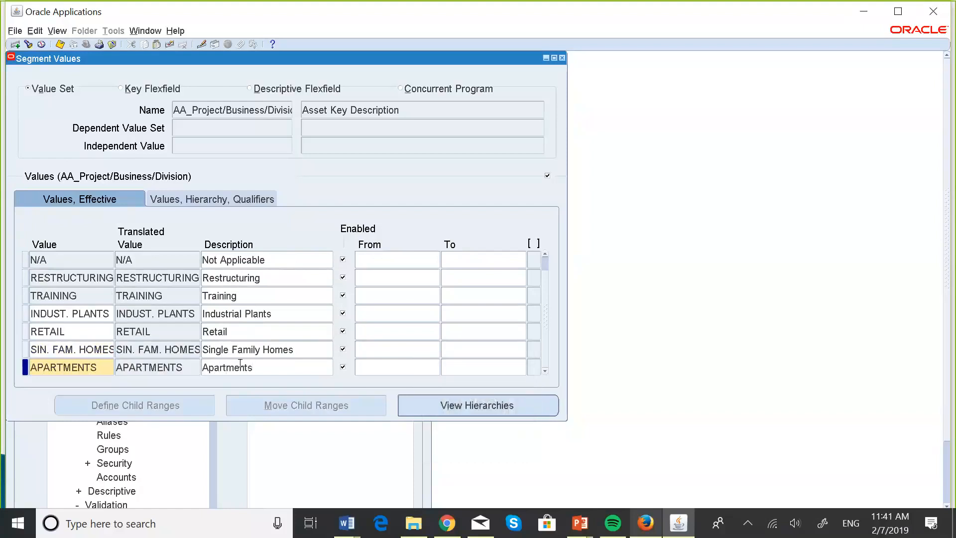
key("Down")
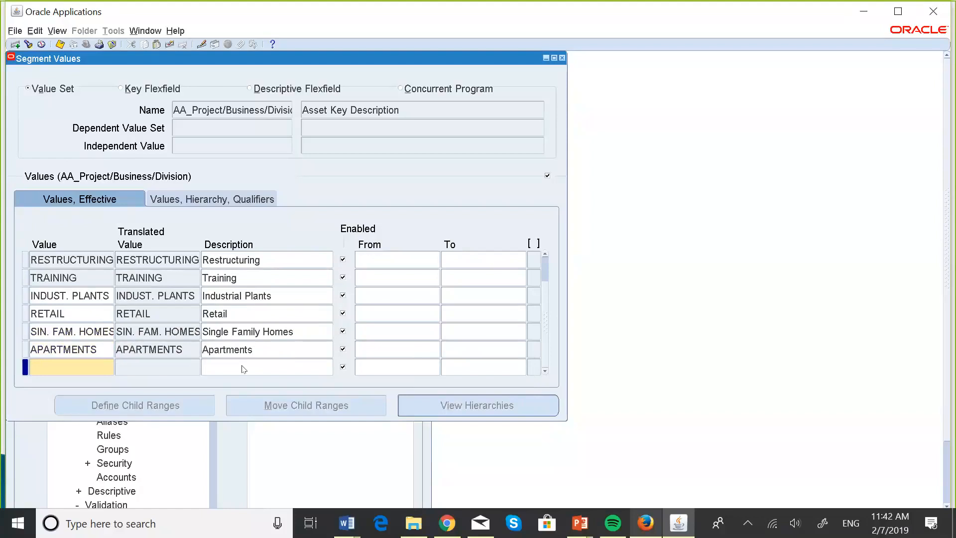
Add the value COMMERCIAL in the empty row below APARTMENTS with the description Commercial.
key("Caps_Lock")
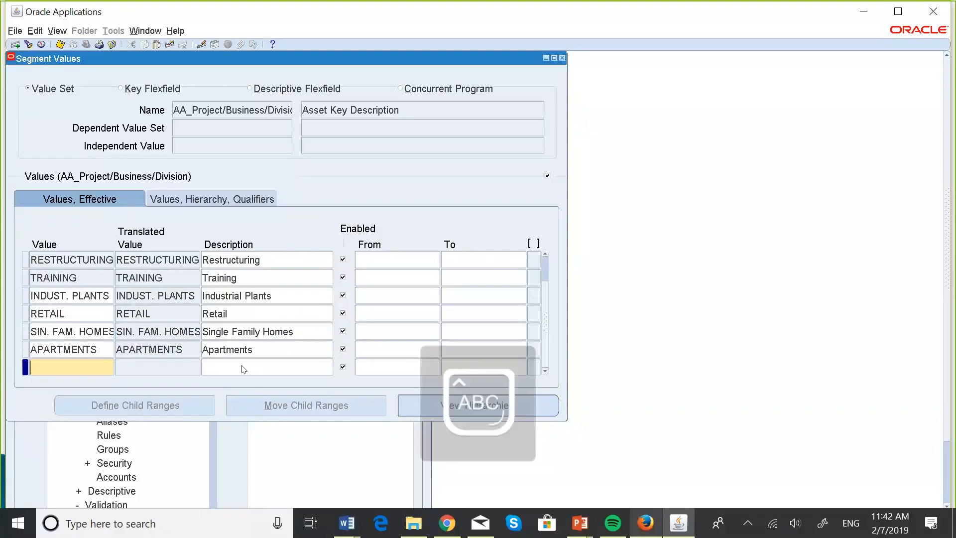
type("COMME")
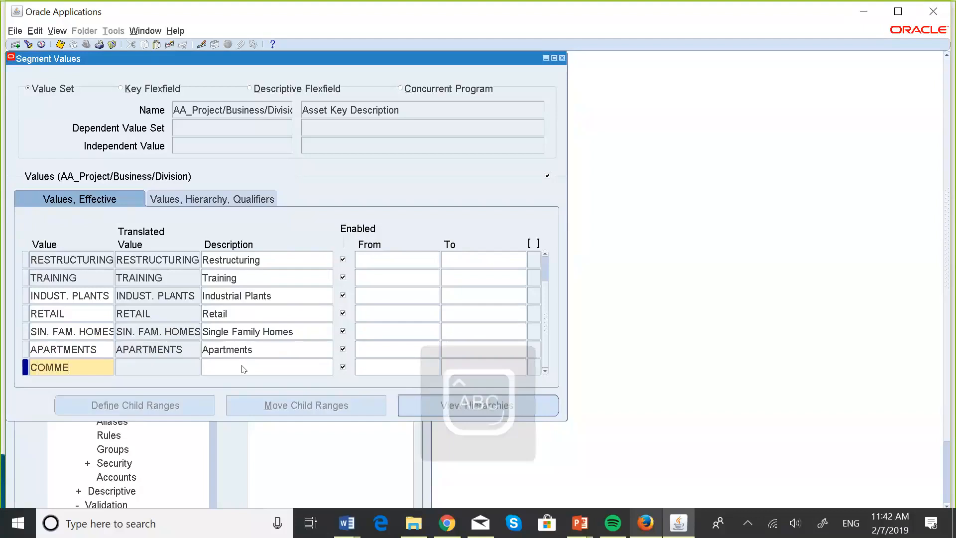
type("RCIAL")
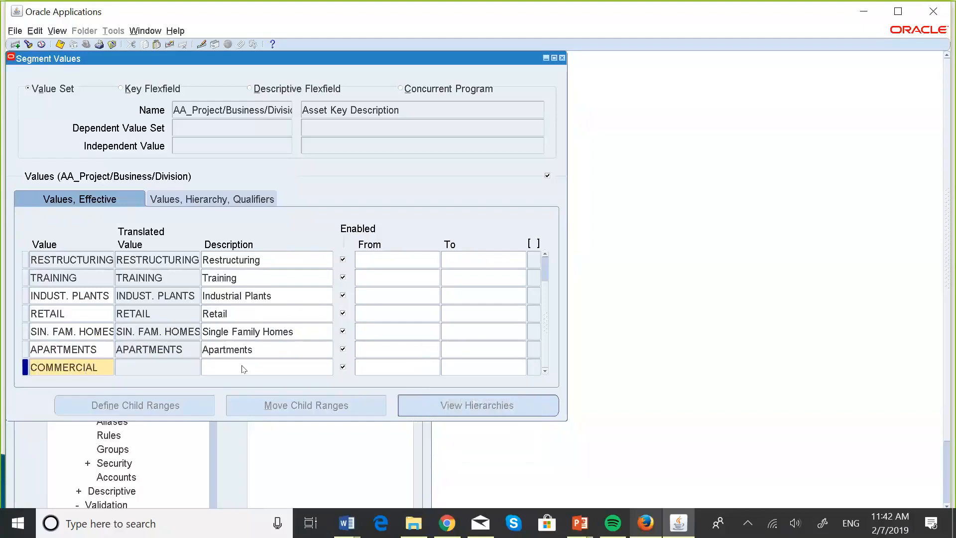
left_click(254, 364)
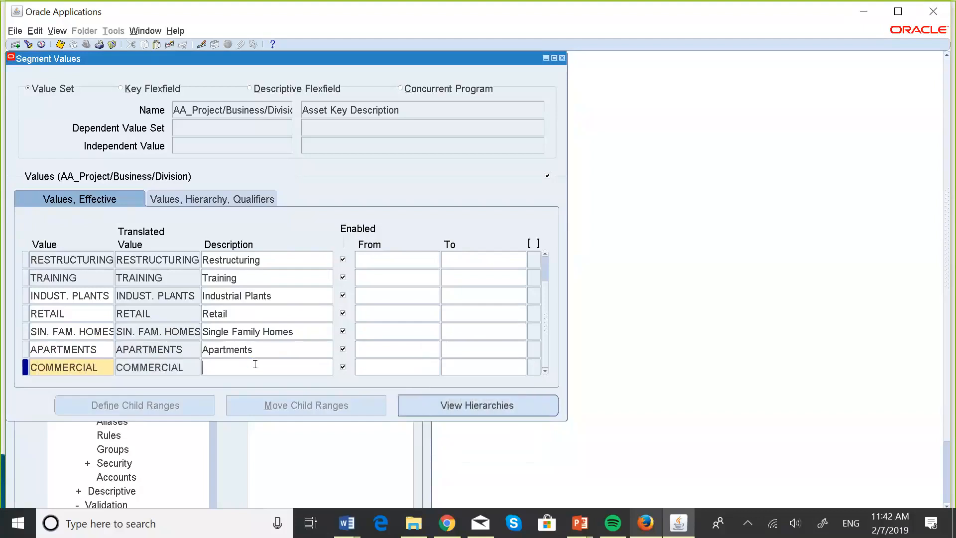
type("C")
key("Caps_Lock")
type("ommer")
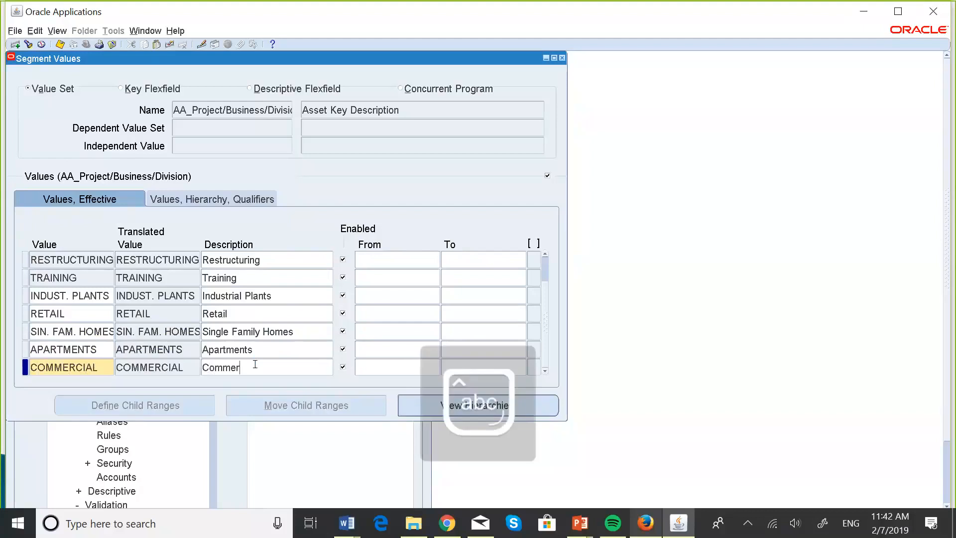
type("cial")
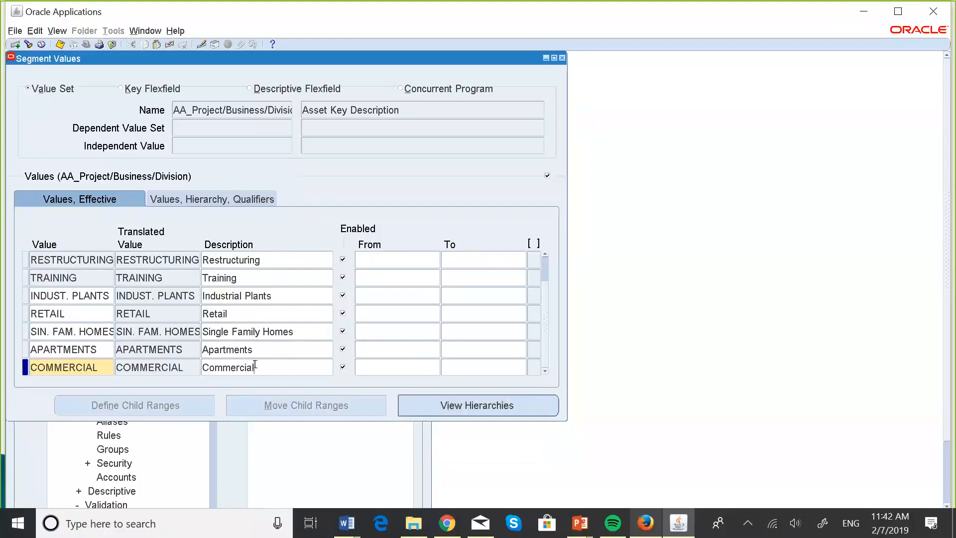
Add the value RESIDENTIAL in a new row below COMMERCIAL with the description Residential.
key("Down")
key("Caps_Lock")
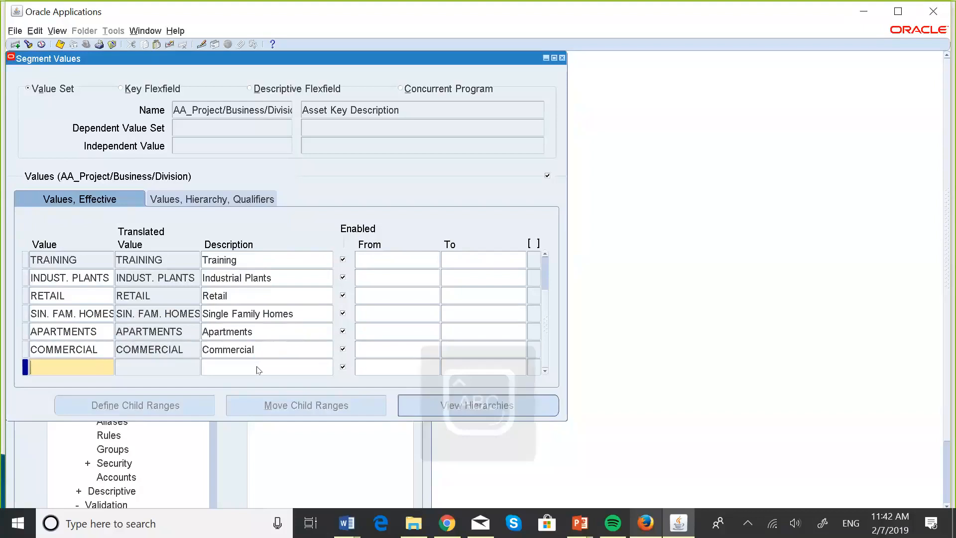
type("RESIDENTIAL")
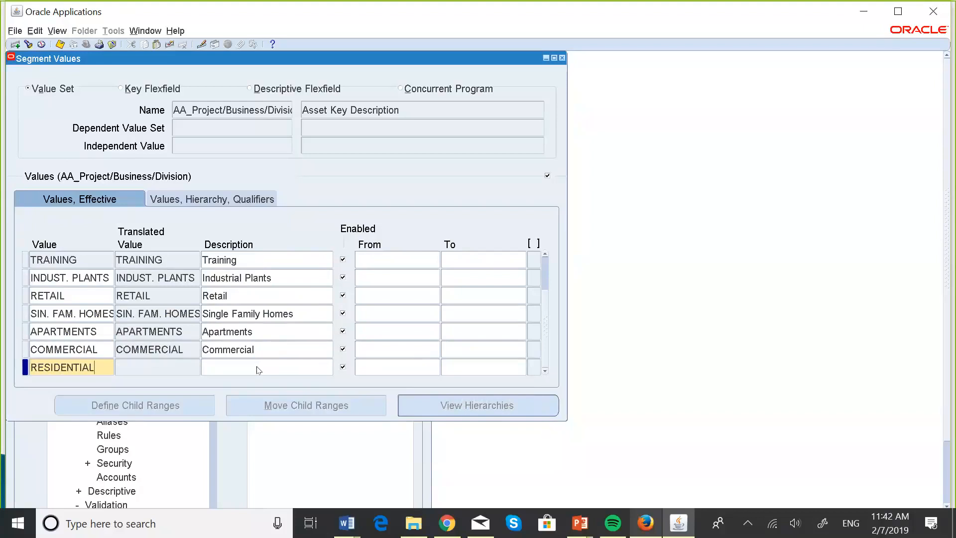
left_click(230, 365)
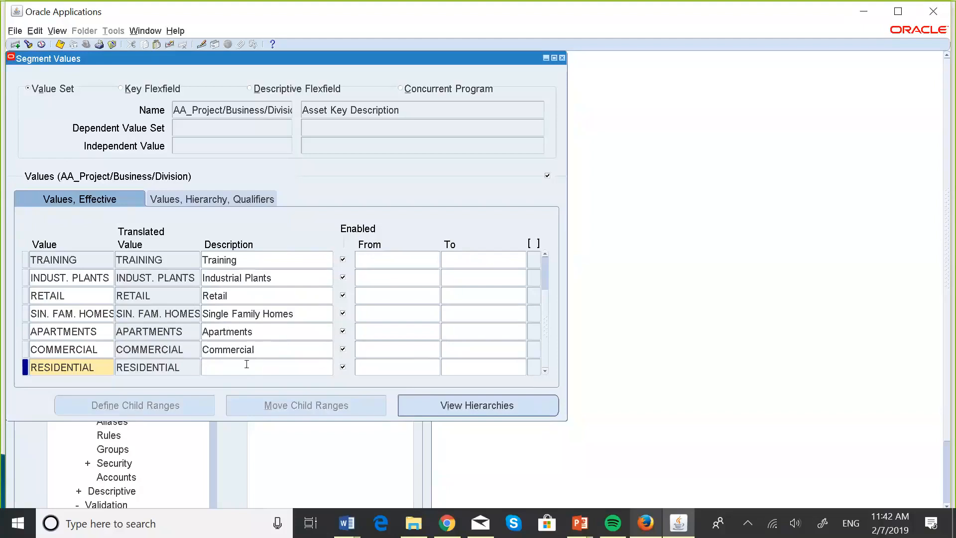
type("Re")
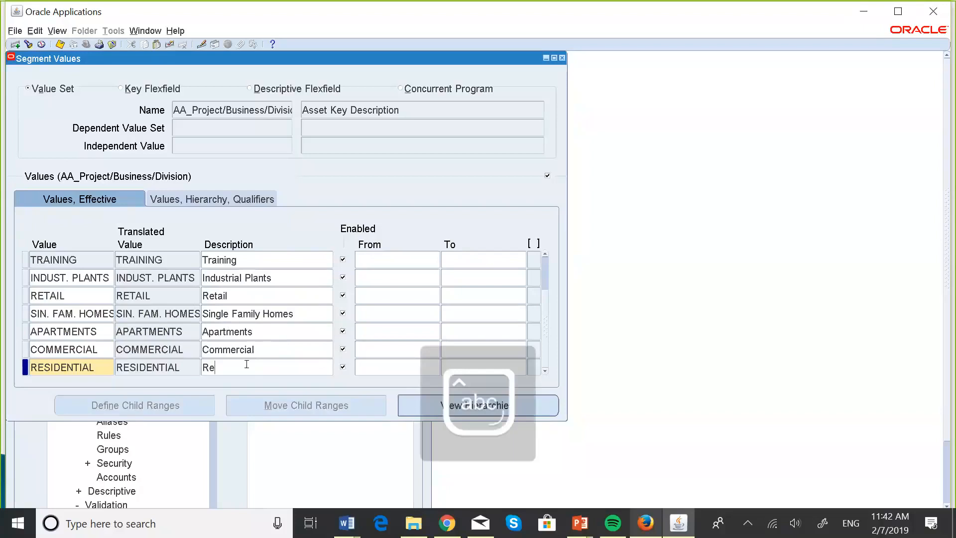
type("sidential")
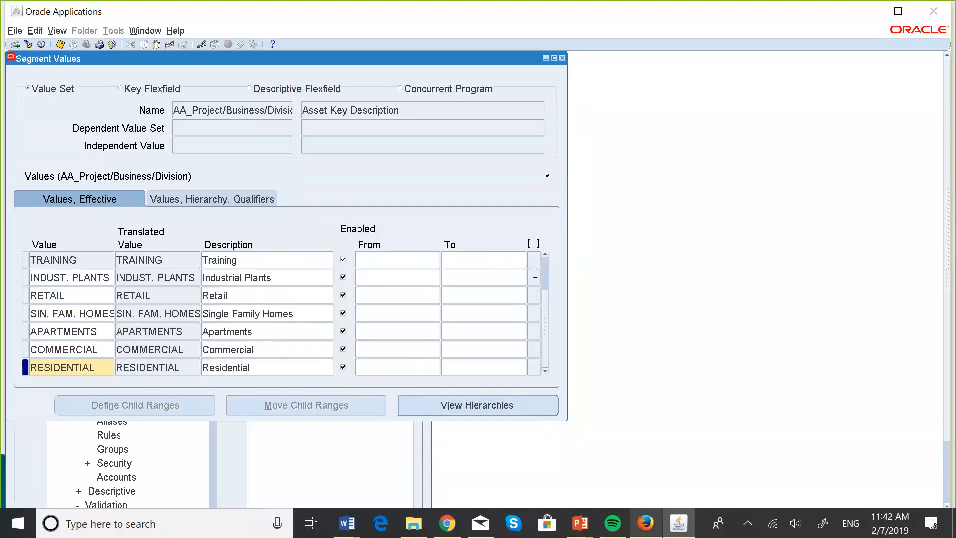
Close the Segment Values form and acknowledge the value set hierarchy compile request.
left_click(546, 254)
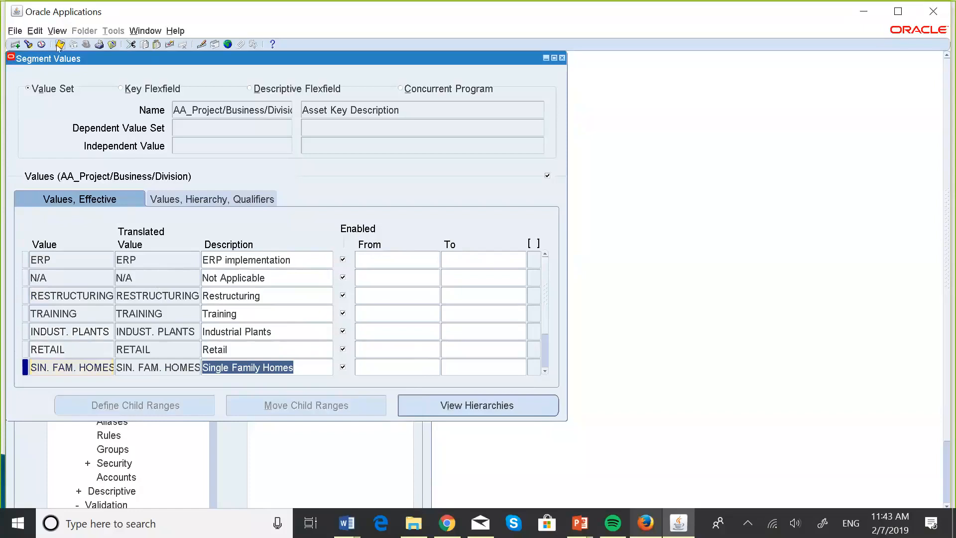
left_click(562, 59)
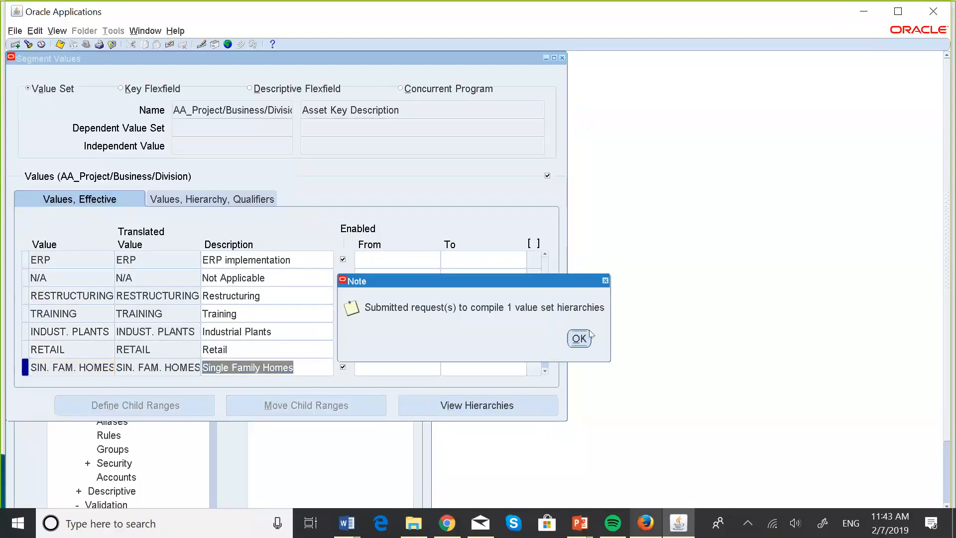
left_click(579, 340)
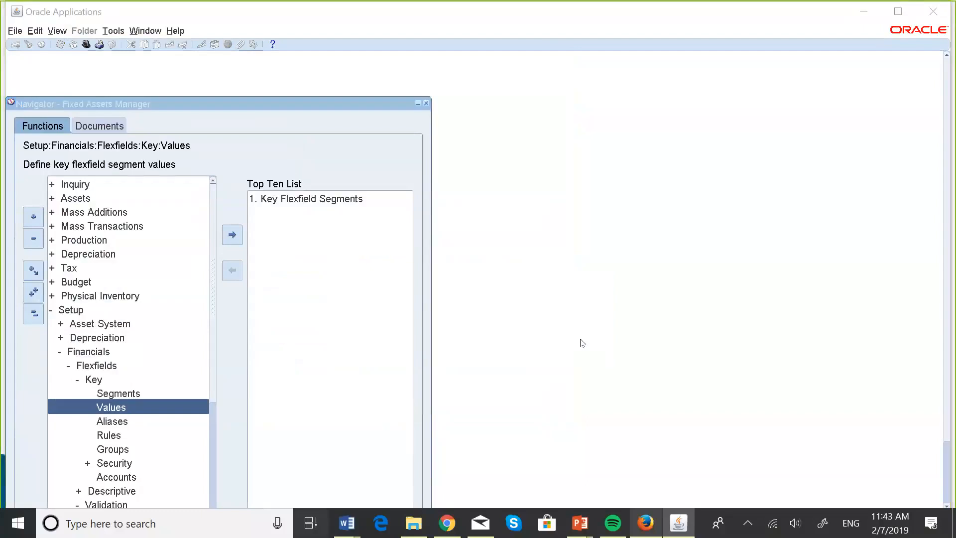
Switch to the PowerPoint slide show and go back to the Setup Plan slide to review the setup stages.
key("super+Tab")
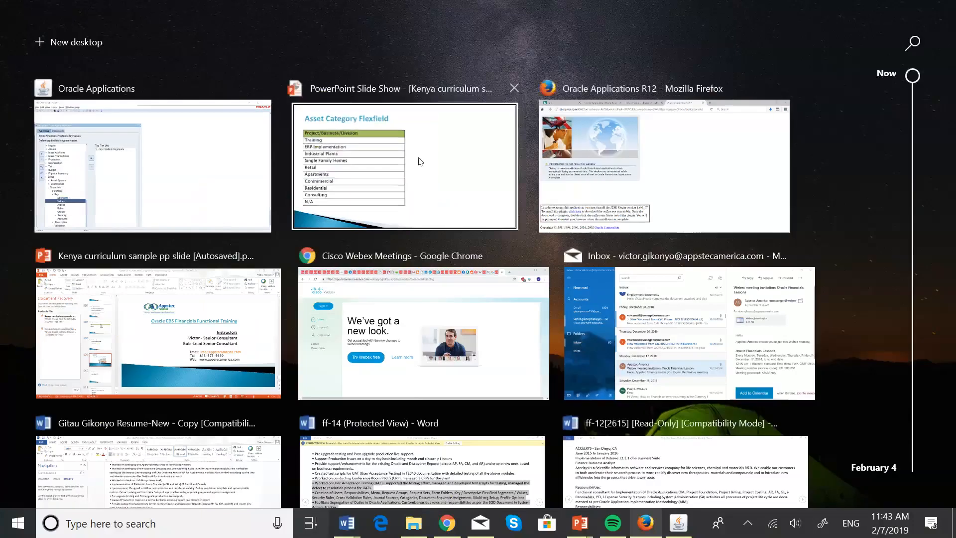
left_click(420, 161)
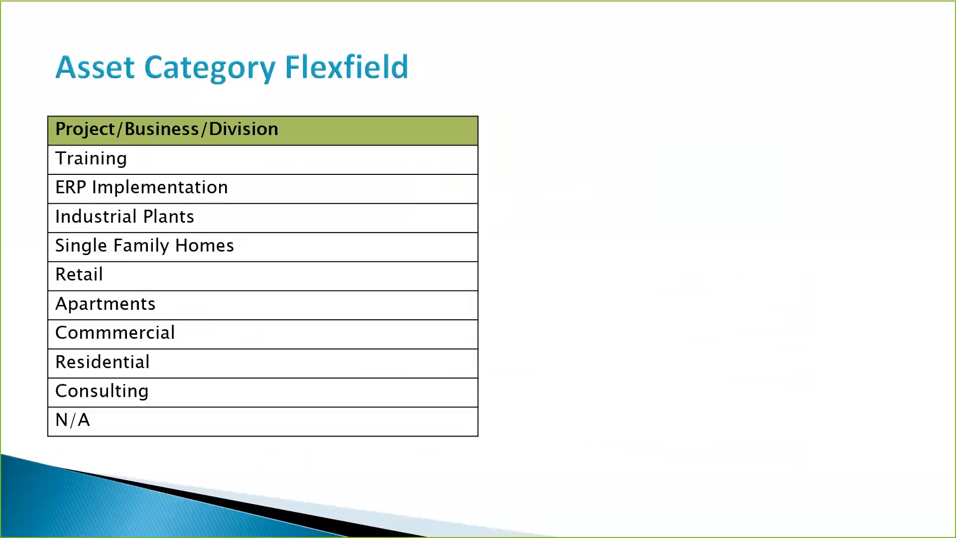
key("Right")
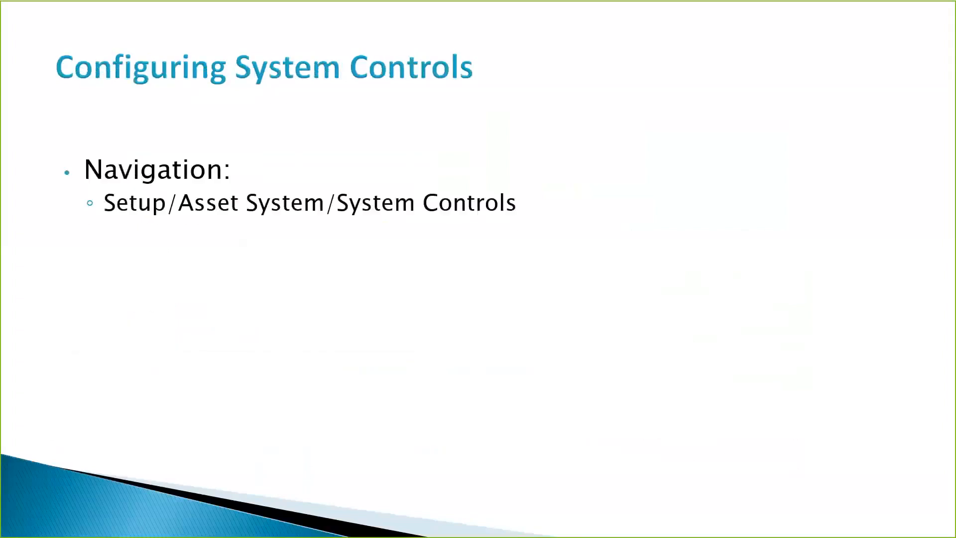
key("Left")
key("Left")
key("Left")
key("Left")
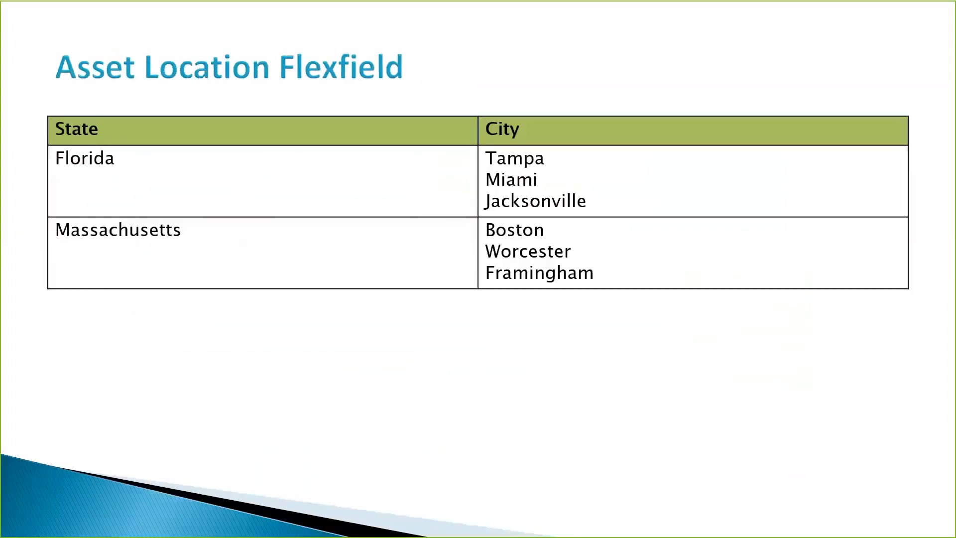
key("Left")
key("Left")
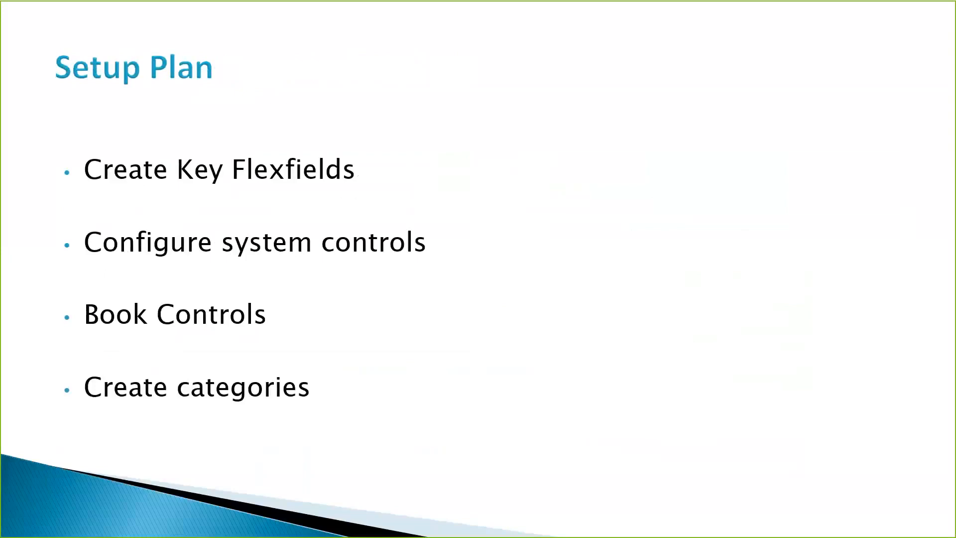
Advance the slide show to the Configuring System Controls slide to read the navigation path.
key("Right")
key("Right")
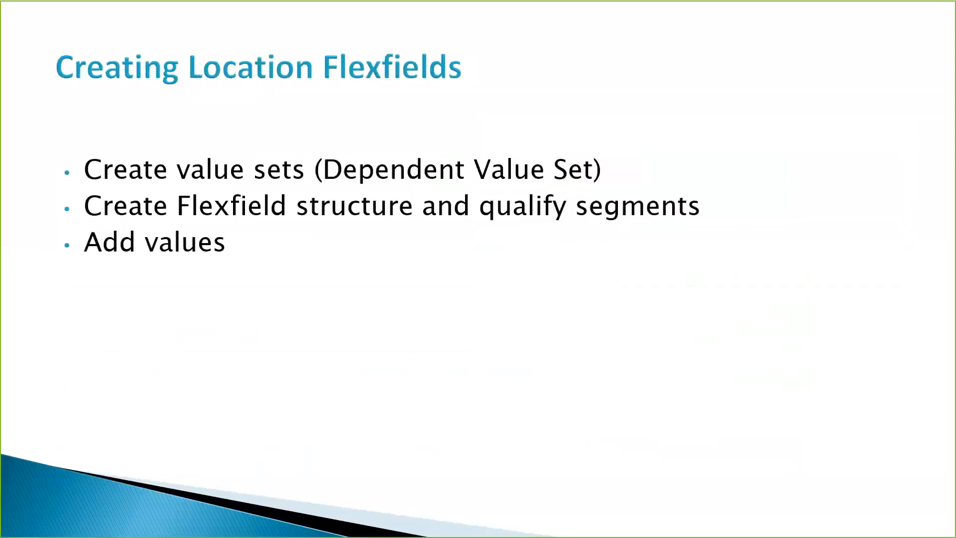
key("Right")
key("Right")
key("Right")
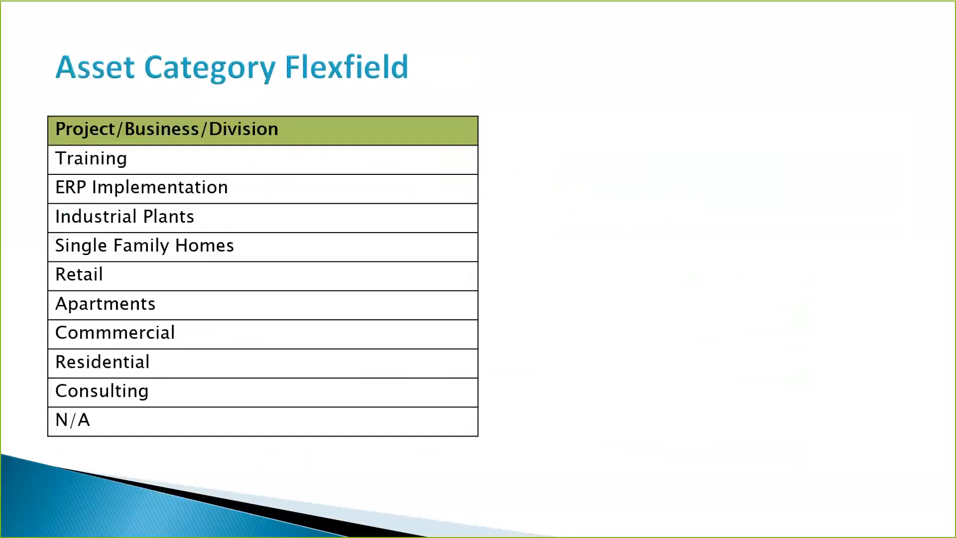
key("Right")
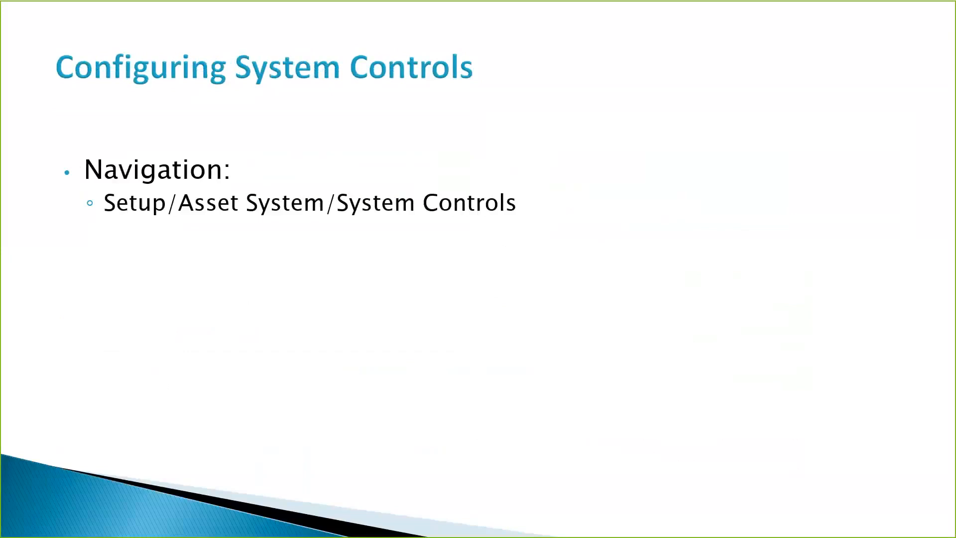
Switch back to Oracle Applications, collapse the navigator tree and expand Setup down to the Asset System functions.
key("super")
key("super+Tab")
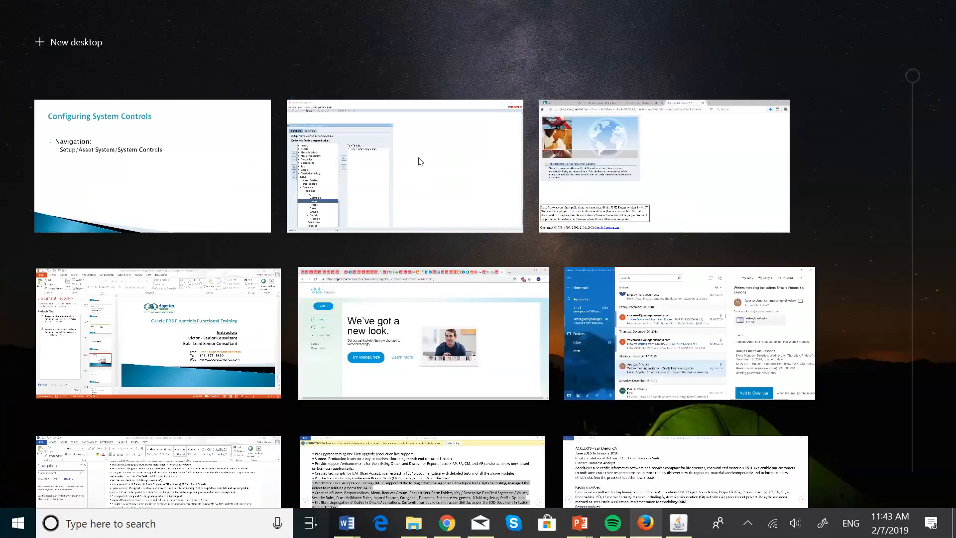
left_click(404, 177)
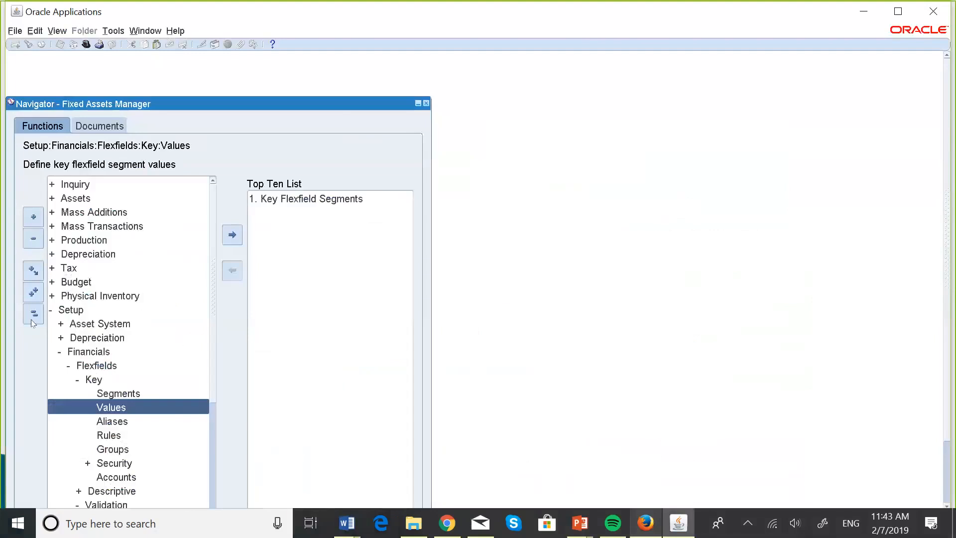
left_click(31, 321)
left_click(73, 309)
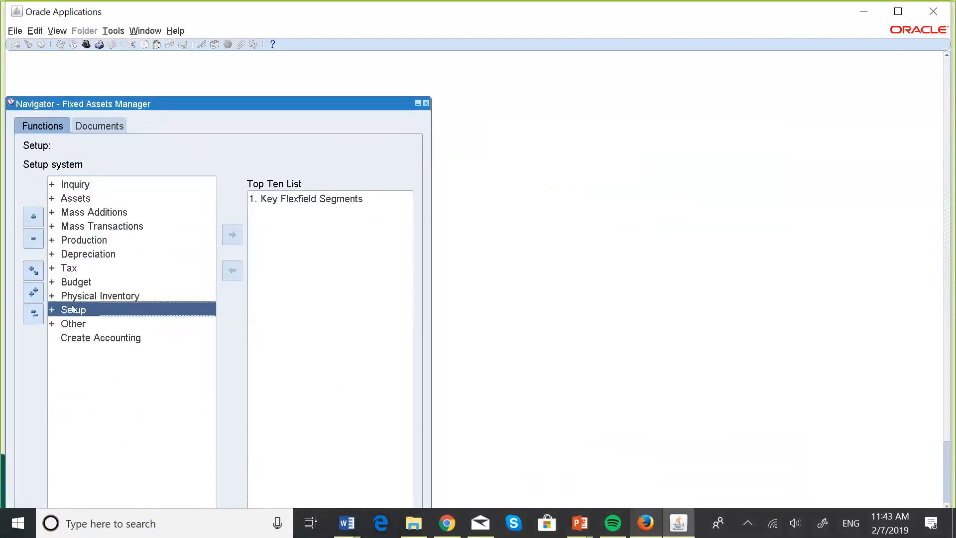
key("Return")
key("Return")
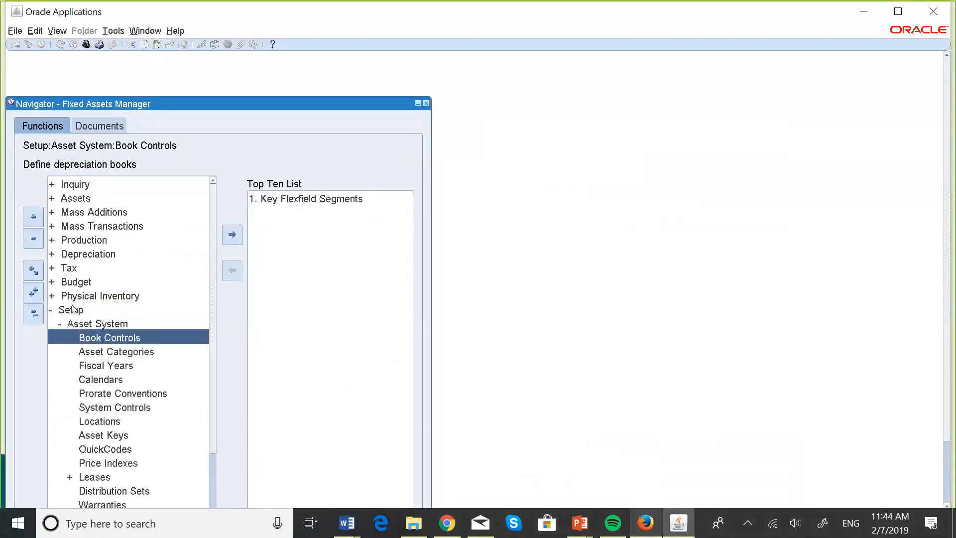
Open System Controls under Asset System to examine the enterprise name, flexfield structures and asset numbering, and close the form.
key("Down")
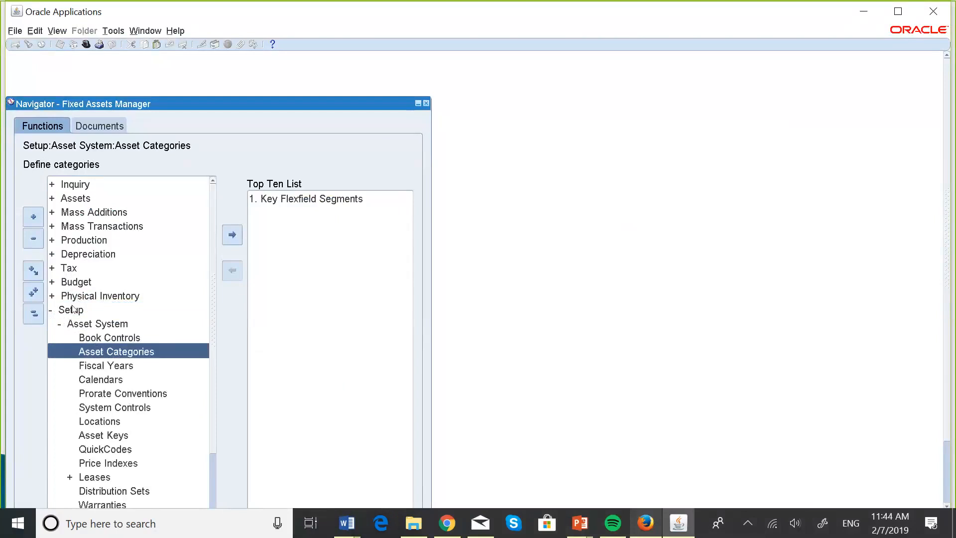
key("Down")
key("Down")
key("Down")
key("Down")
key("Return")
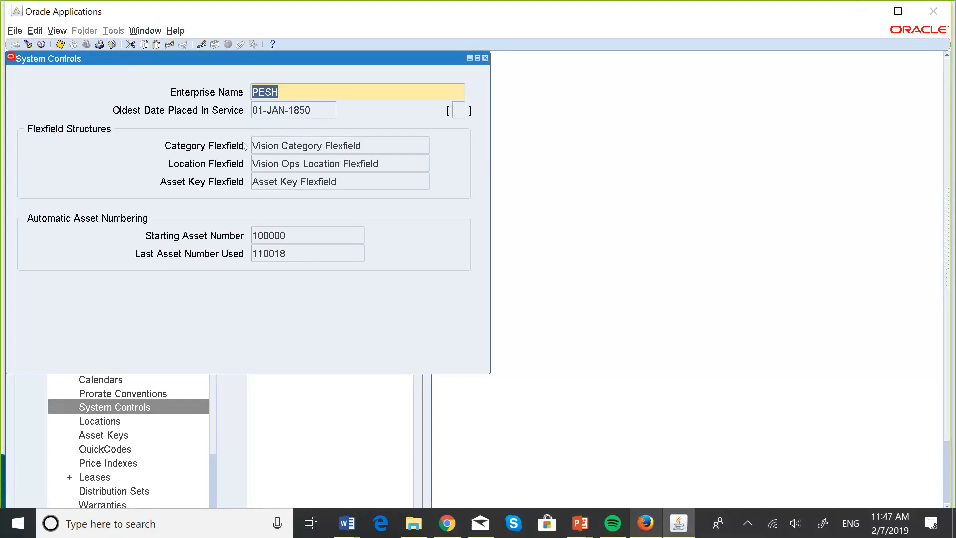
left_click(486, 58)
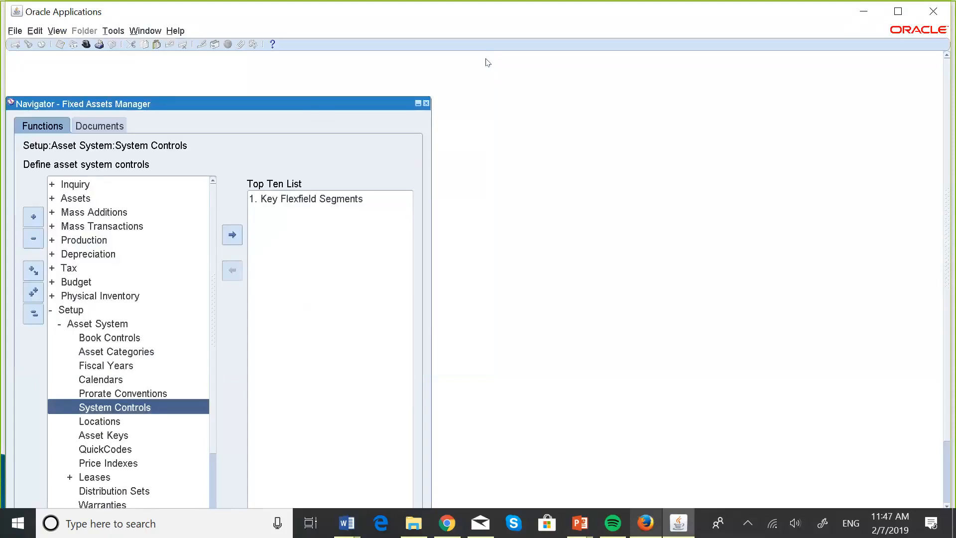